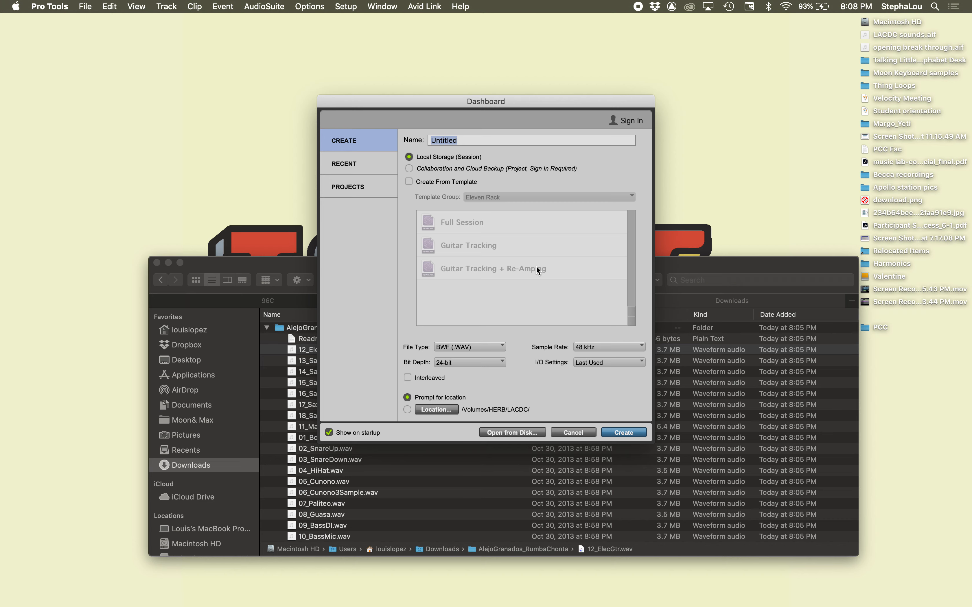
Step: Name the new local session Rumba Chonta
drag(445, 104, 549, 45)
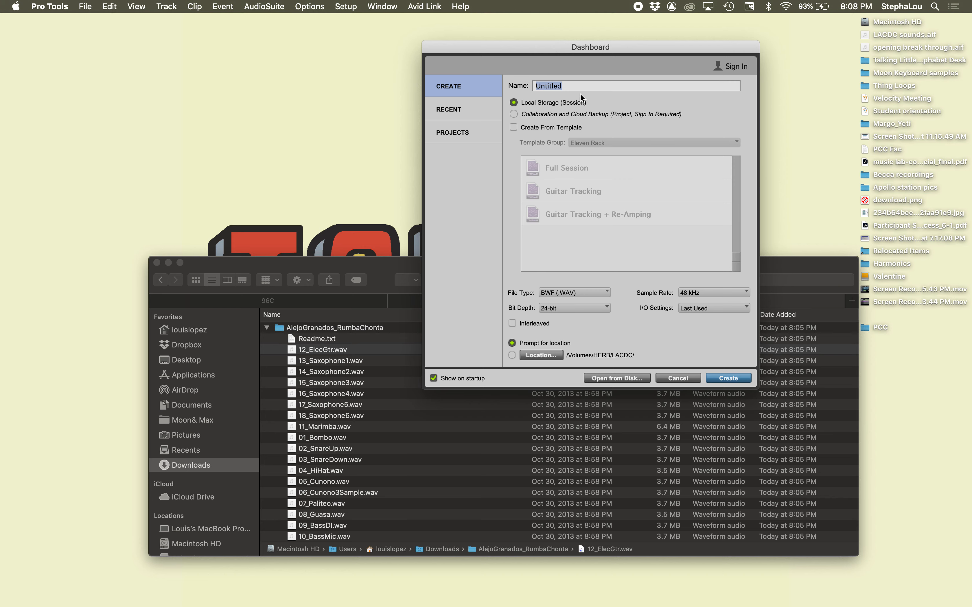
text(Rumba Chonta)
Step: Enable interleaved files for the session and preview Readme.txt in the downloaded AlejoGranados_RumbaChonta folder
click(312, 267)
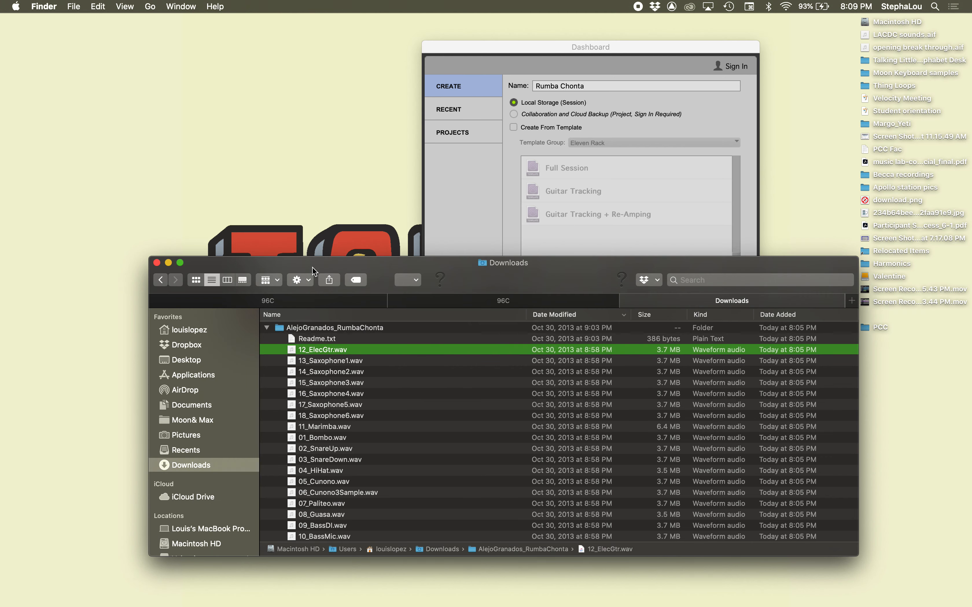
click(318, 337)
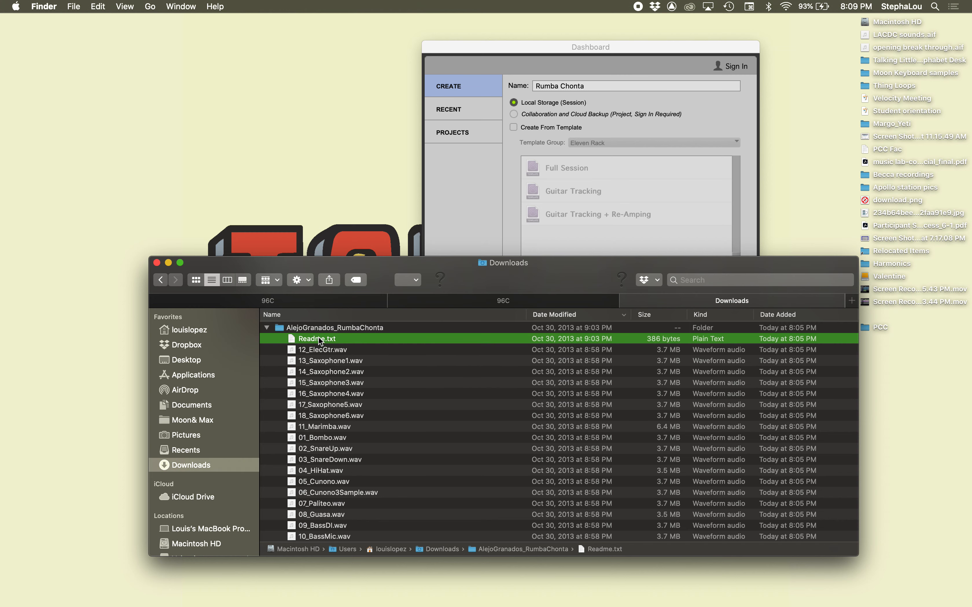
click(451, 210)
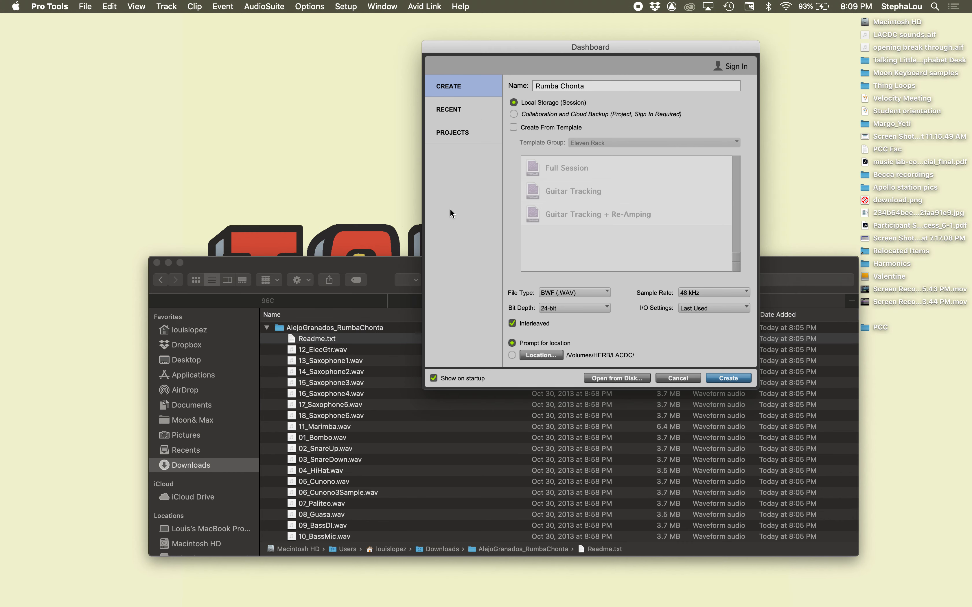
click(313, 264)
key(space)
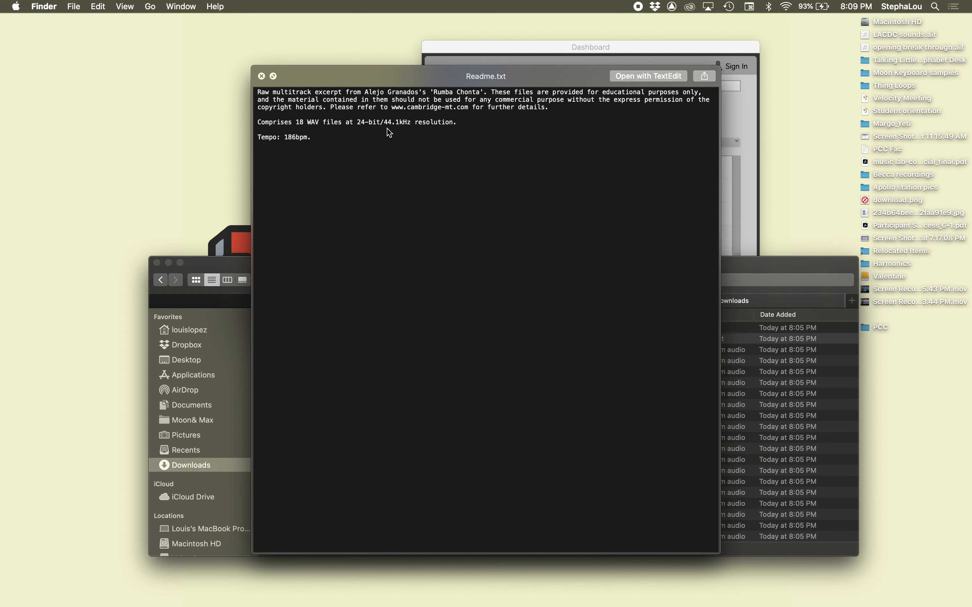
key(space)
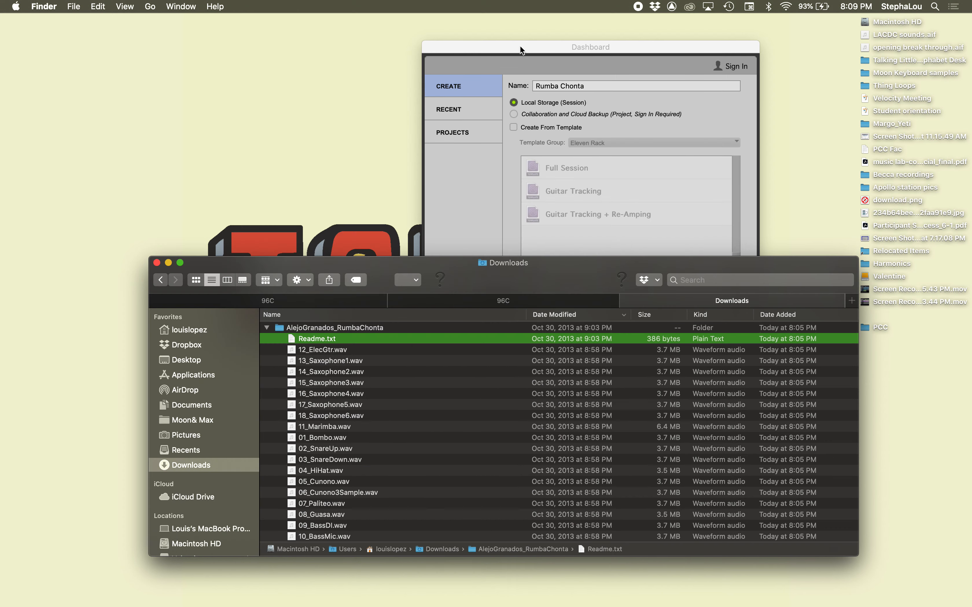
click(523, 46)
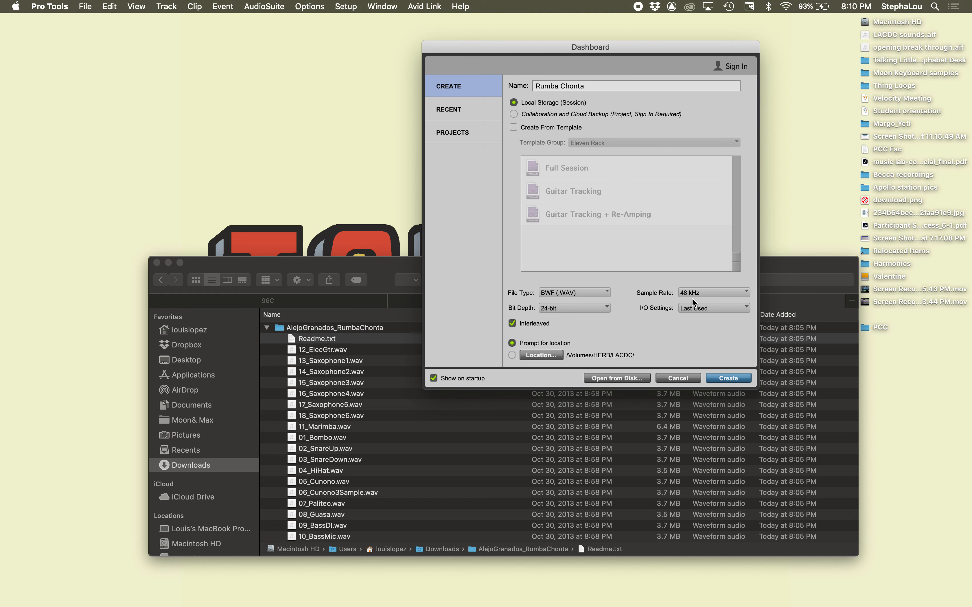
Step: Set the I/O settings to MixPre Mixing and create the session in the 96C folder, discarding unsaved changes to Howlin_96C
click(697, 309)
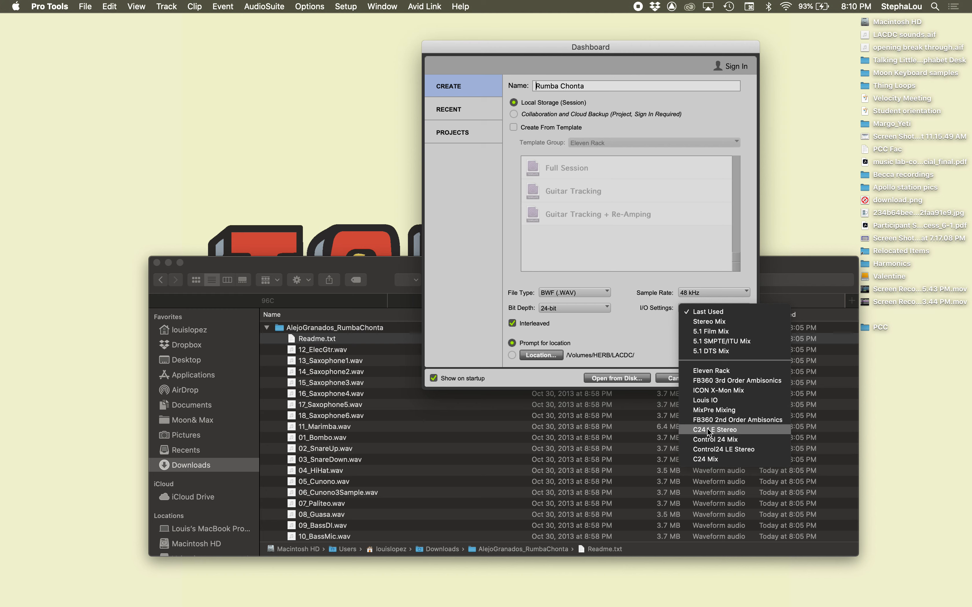
click(709, 411)
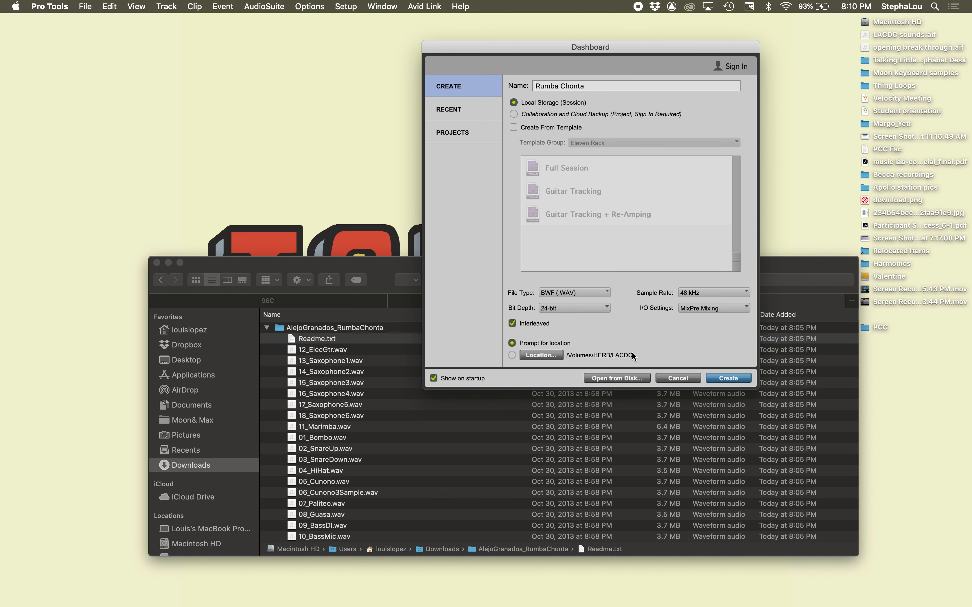
click(718, 378)
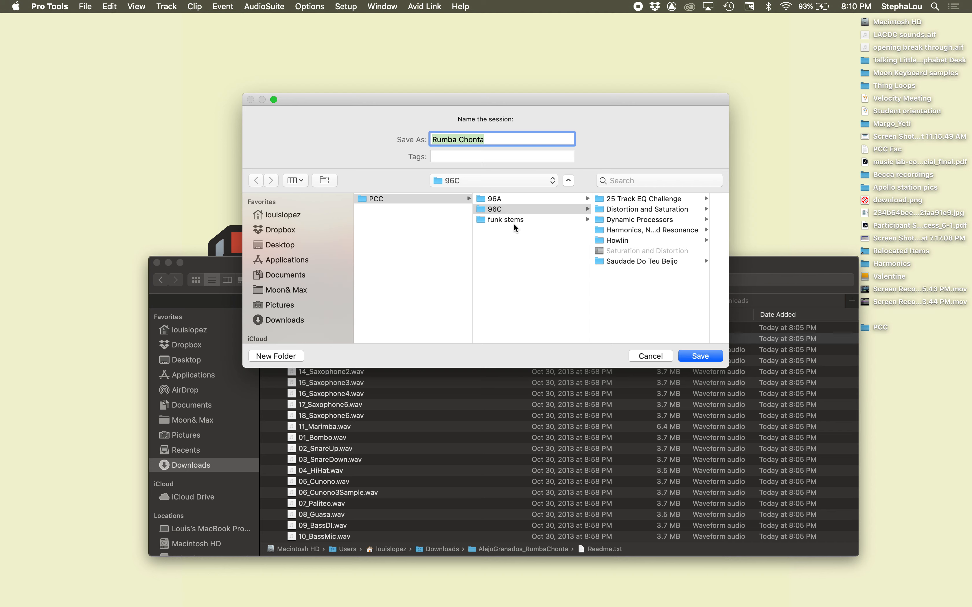
click(515, 210)
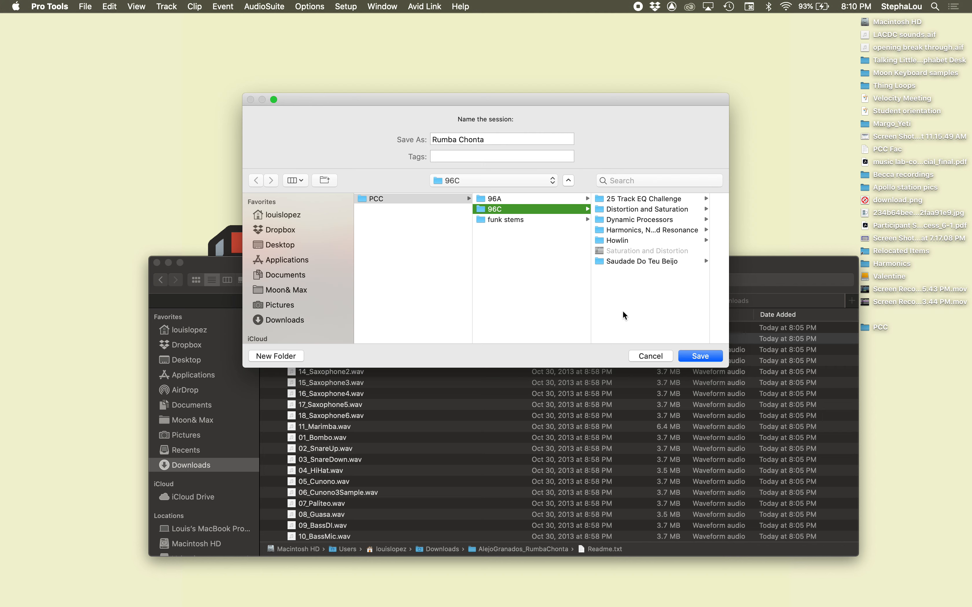
scroll(301, 289, down, 5)
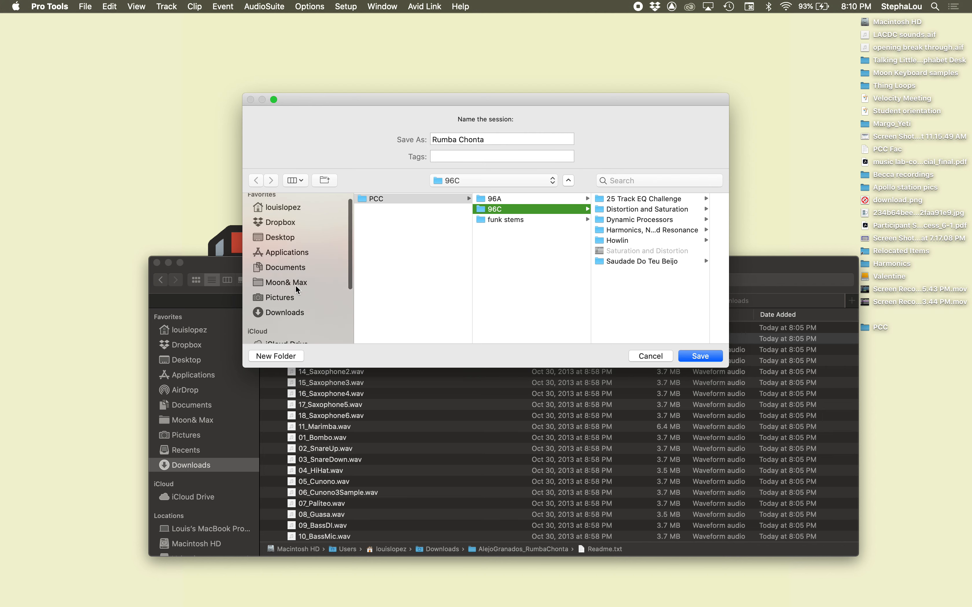
click(709, 358)
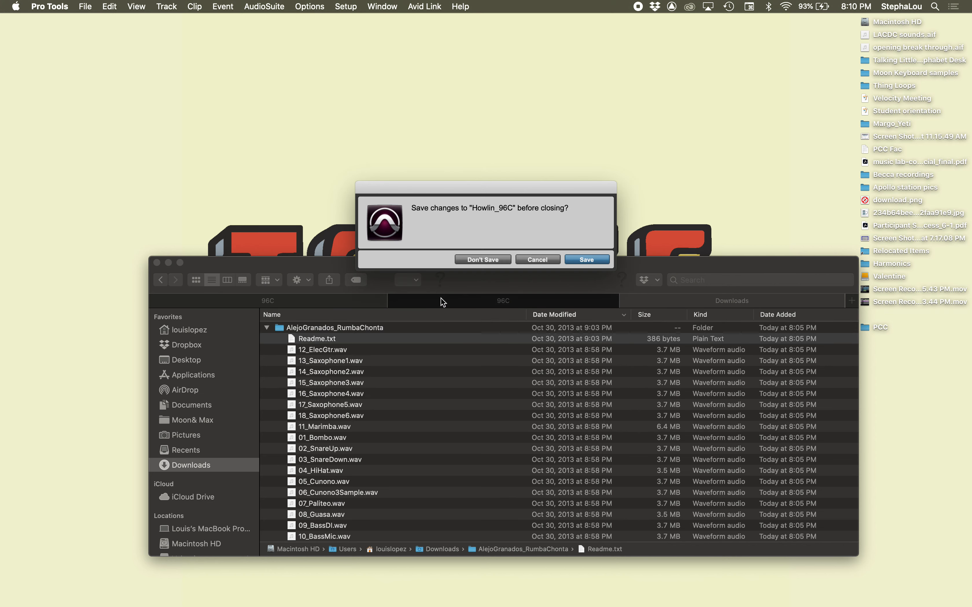
click(495, 259)
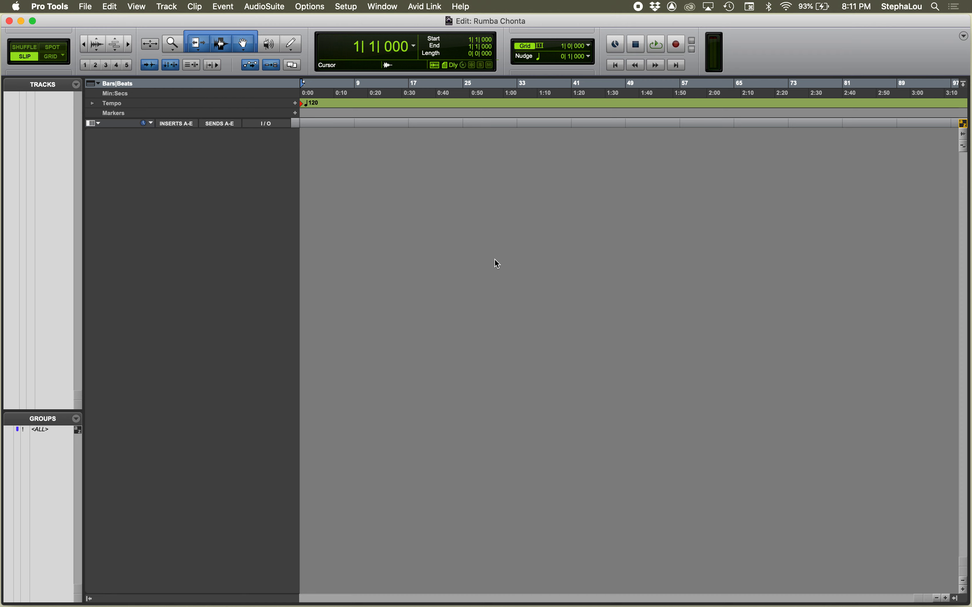
Step: Import all WAV files of the AlejoGranados_RumbaChonta folder, 12_ElecGtr through 10_BassMic, from Finder into the session as new tracks
key(super+Tab)
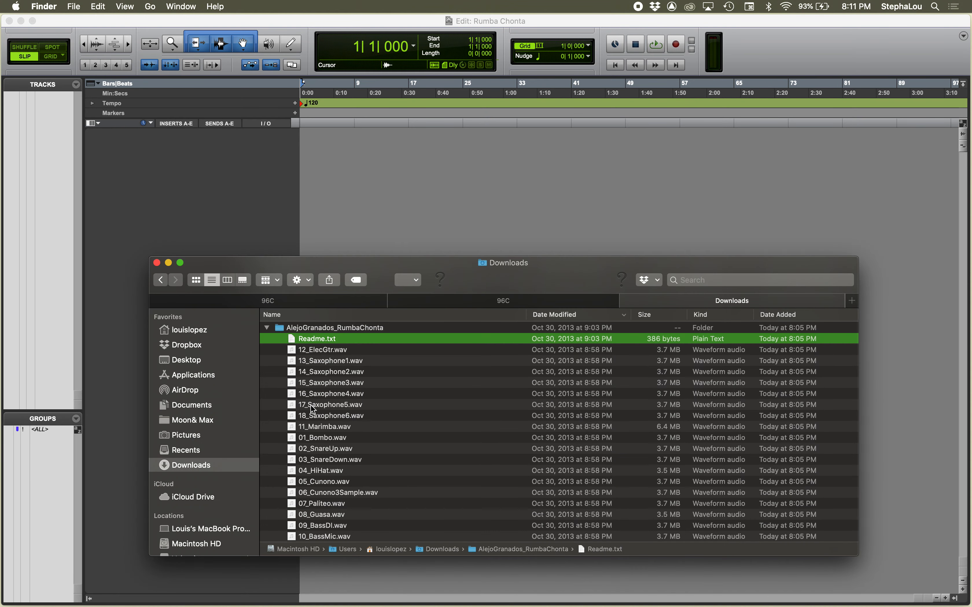
click(330, 352)
scroll(335, 419, up, 2)
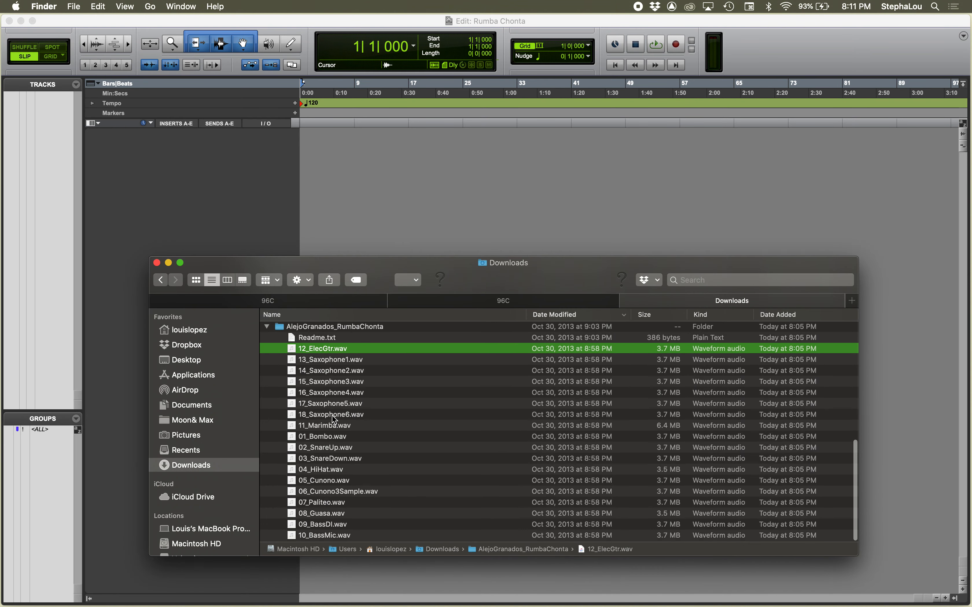
shift+click(335, 537)
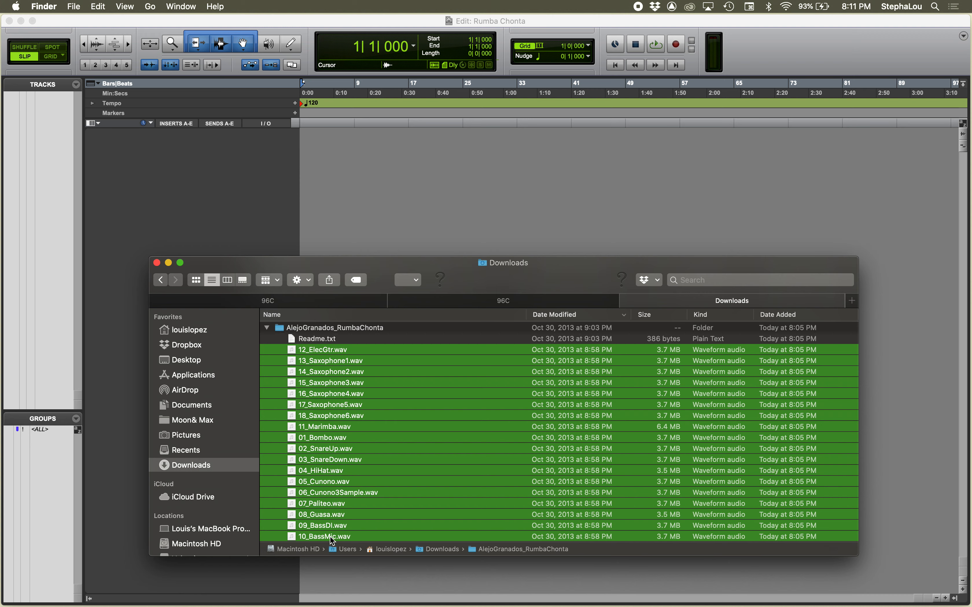
click(316, 352)
drag(316, 353, 28, 206)
drag(316, 350, 32, 199)
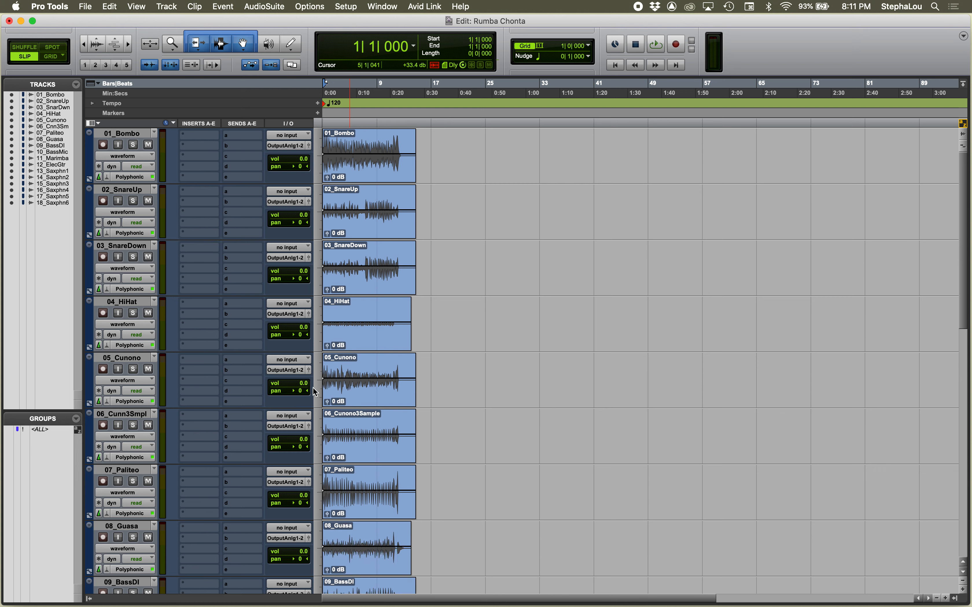
Step: Show the clips list and clear all clips with the Delete option, accepting their removal from the session
click(380, 237)
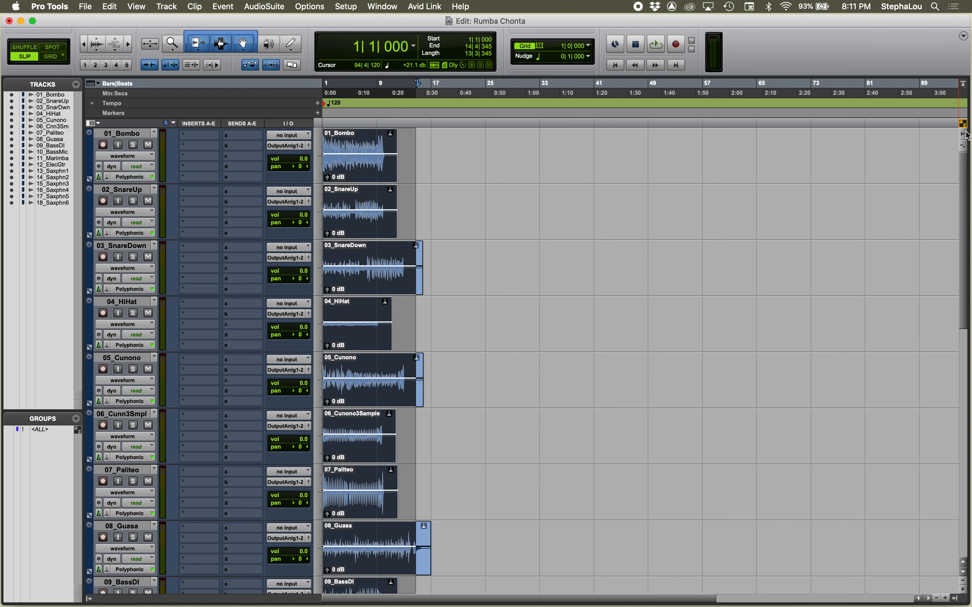
mouse_move(952, 604)
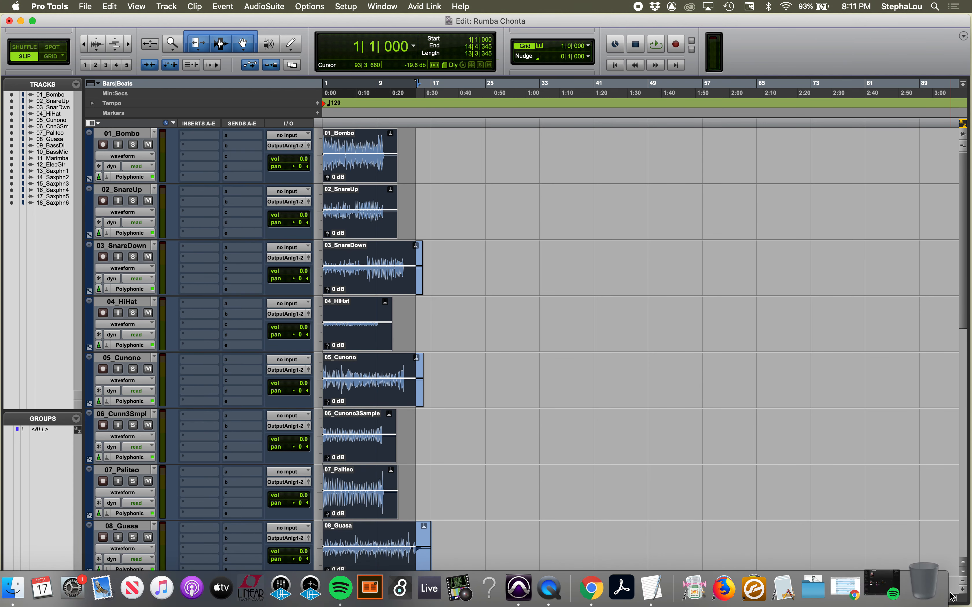
click(953, 598)
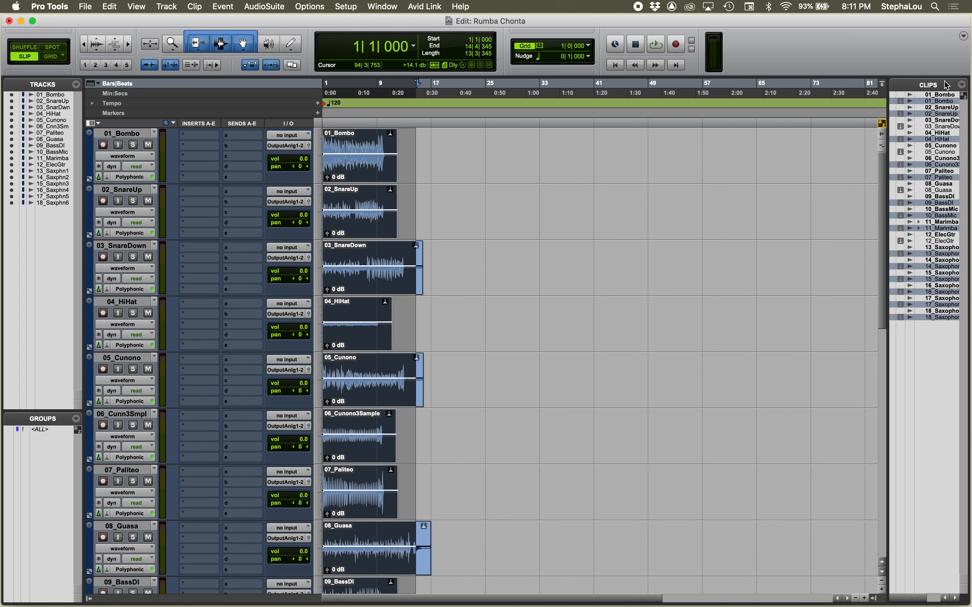
click(960, 84)
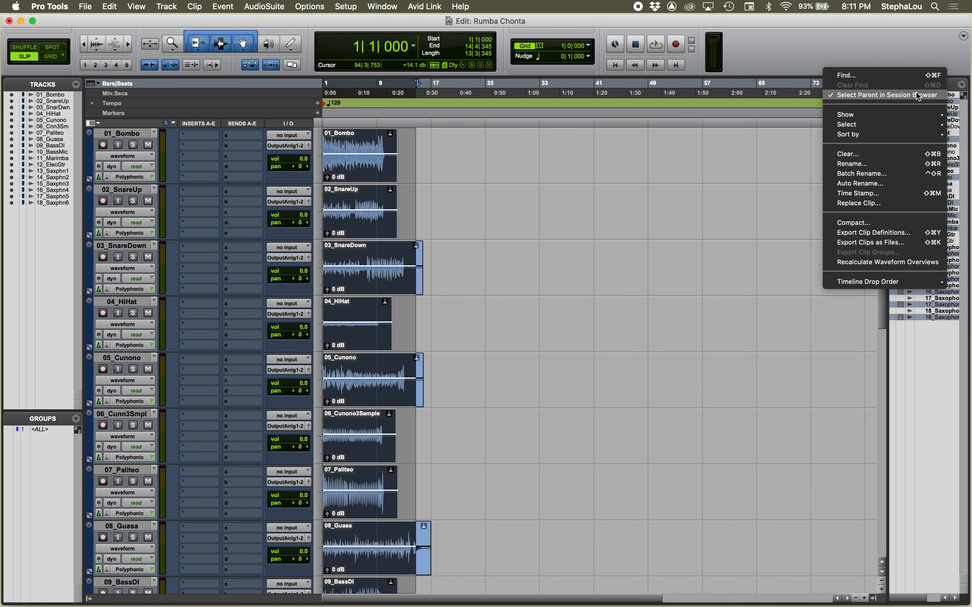
mouse_move(871, 125)
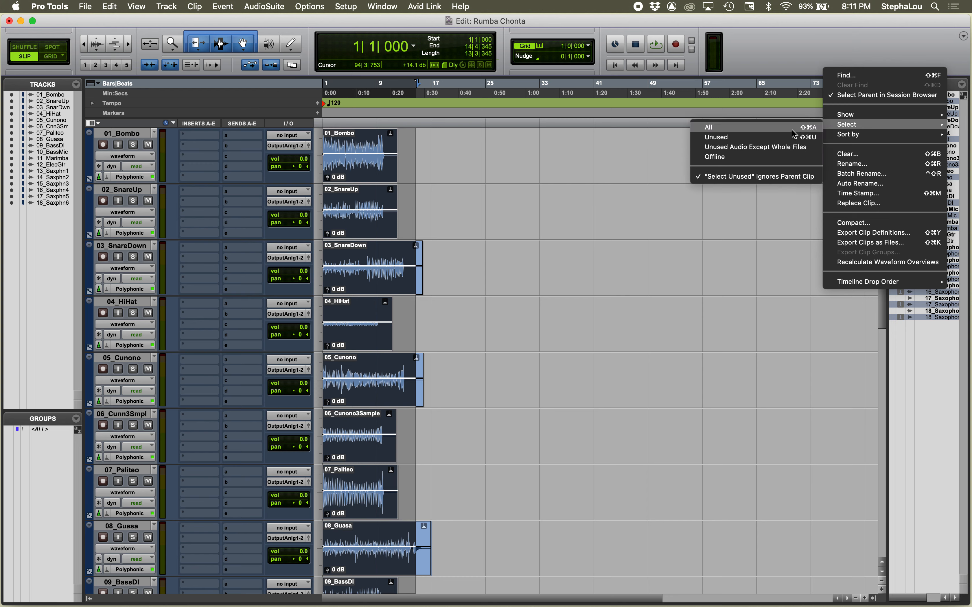
click(768, 127)
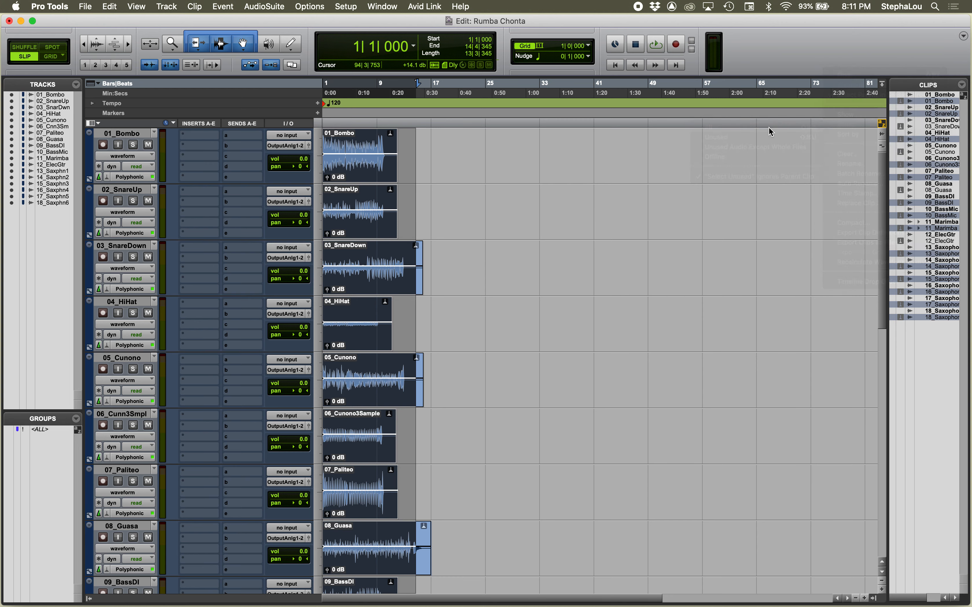
click(962, 85)
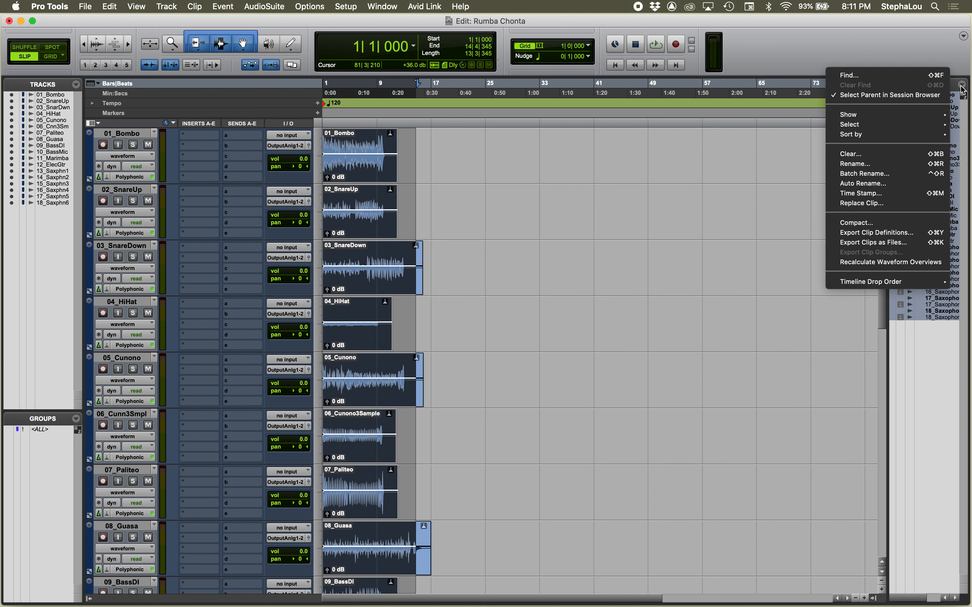
click(874, 154)
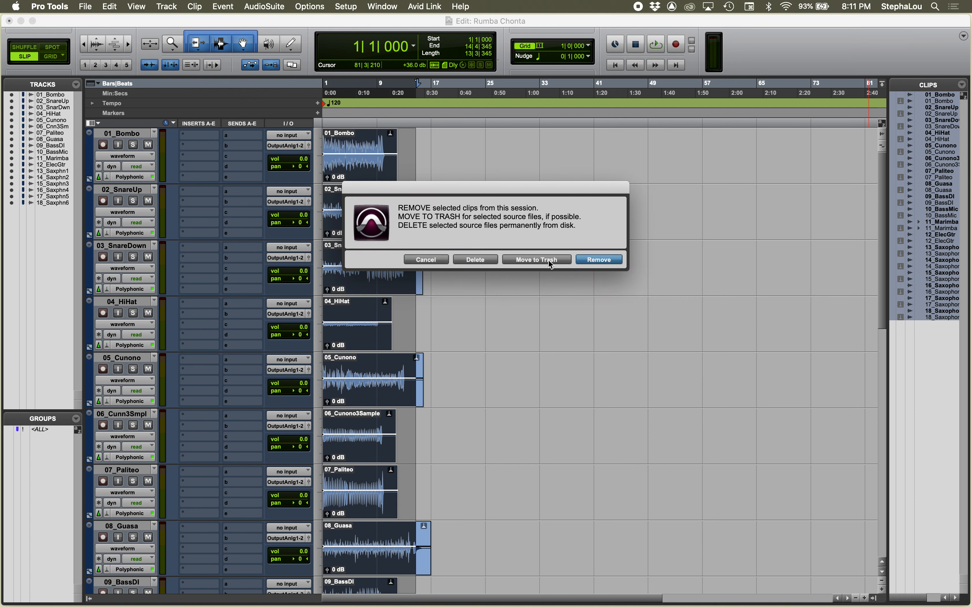
click(478, 261)
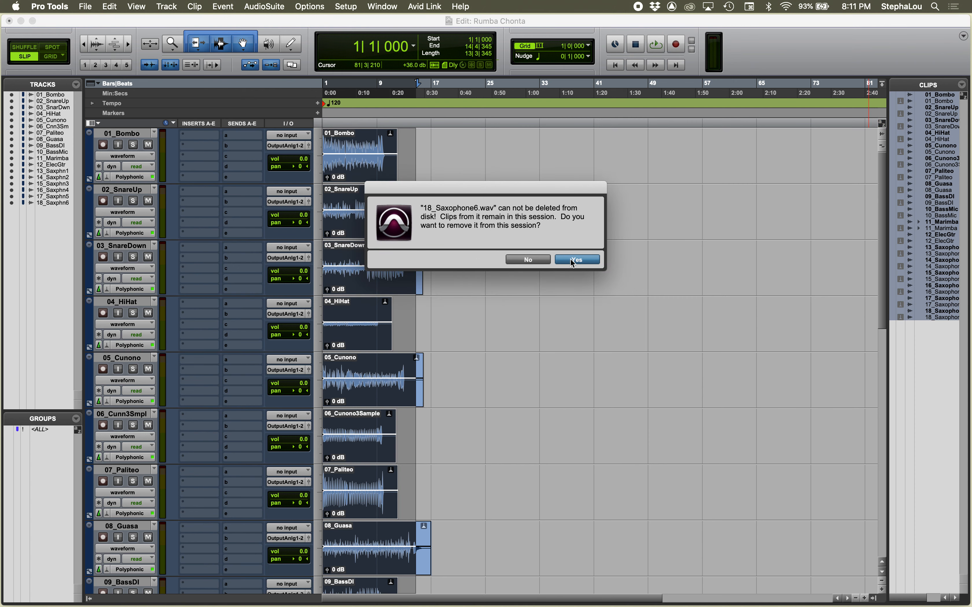
click(570, 258)
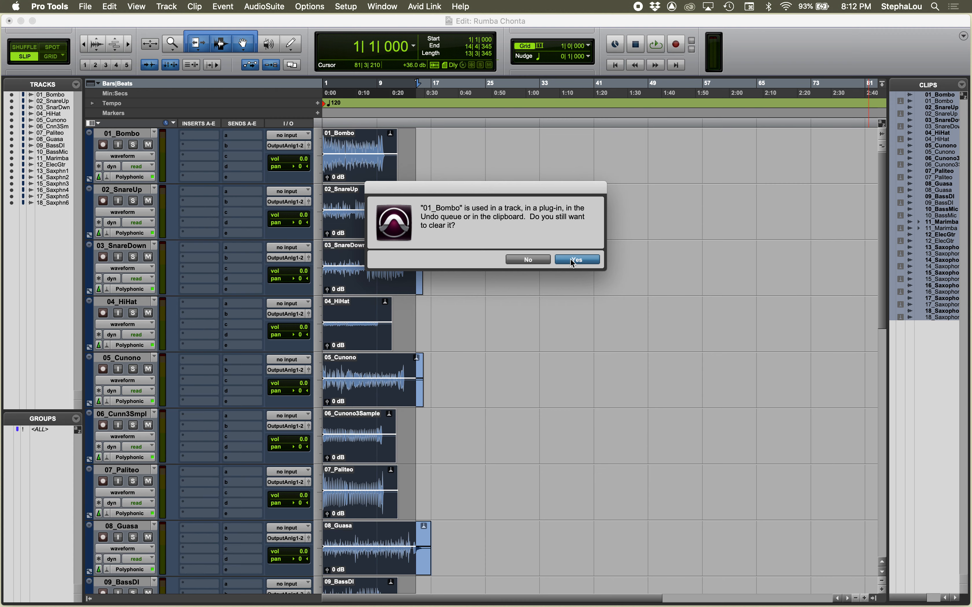
click(571, 260)
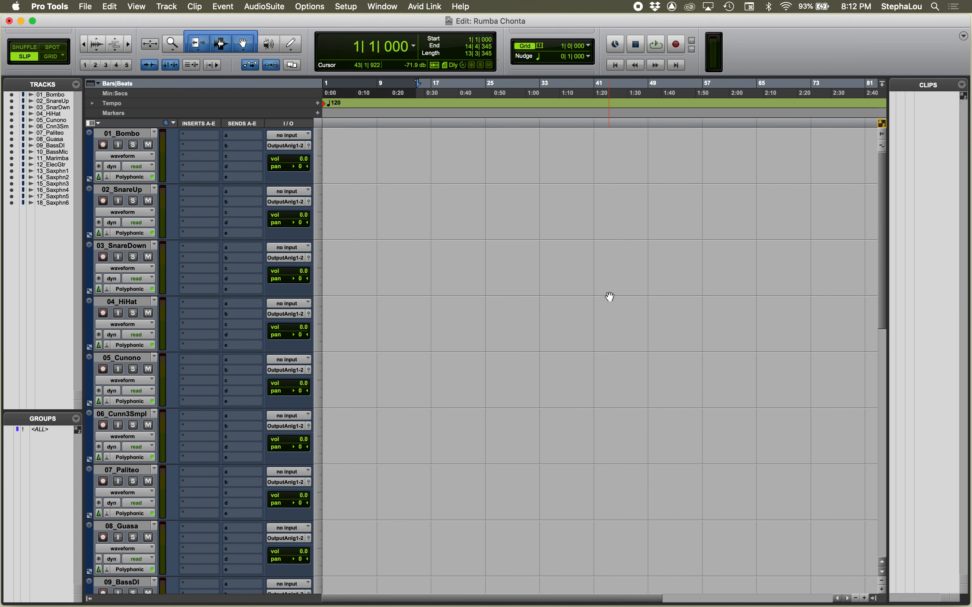
Step: Select all tracks from 01_Bombo through 18_Saxophone6 and delete them from the session
click(124, 133)
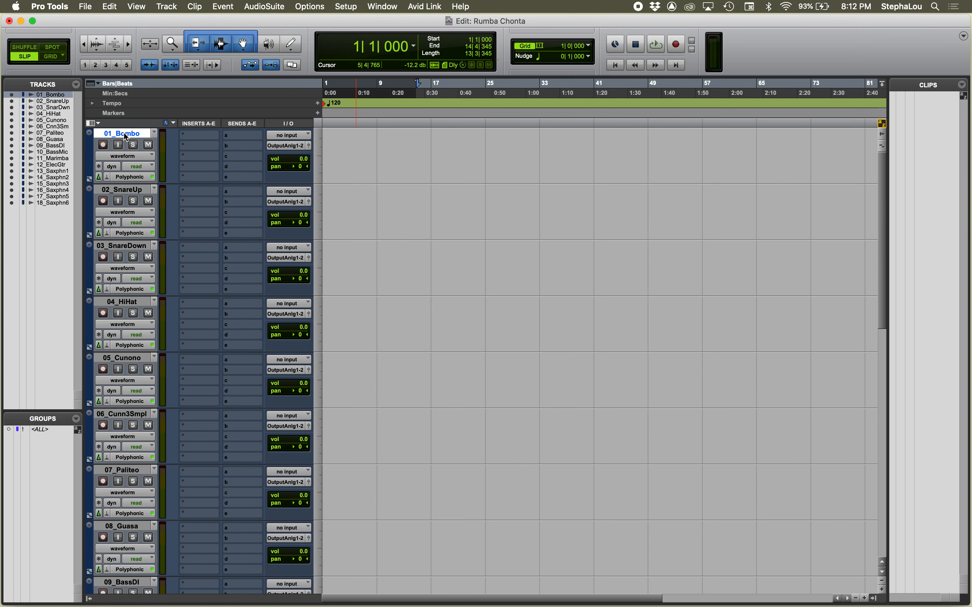
scroll(124, 136, down, 10)
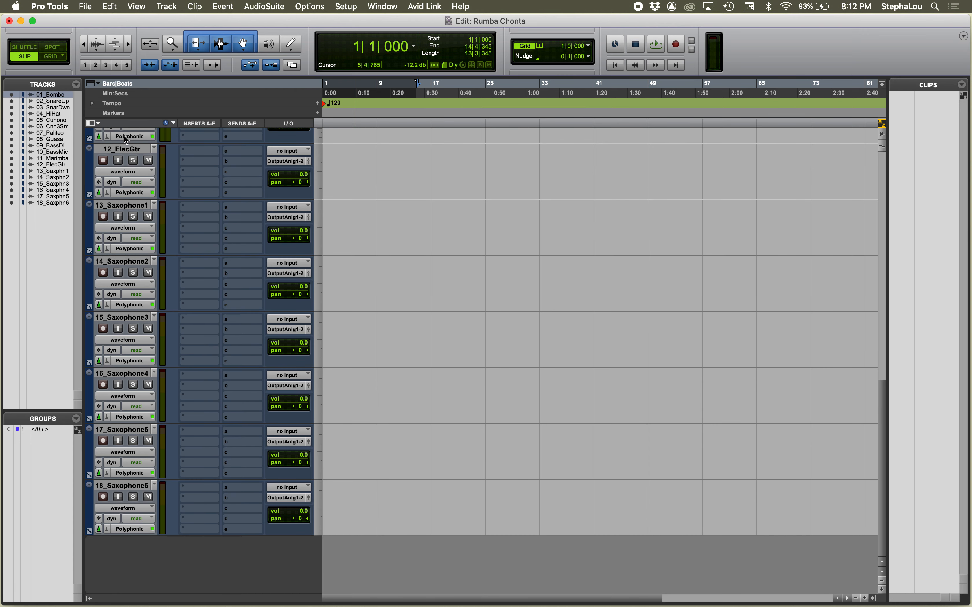
shift+click(127, 492)
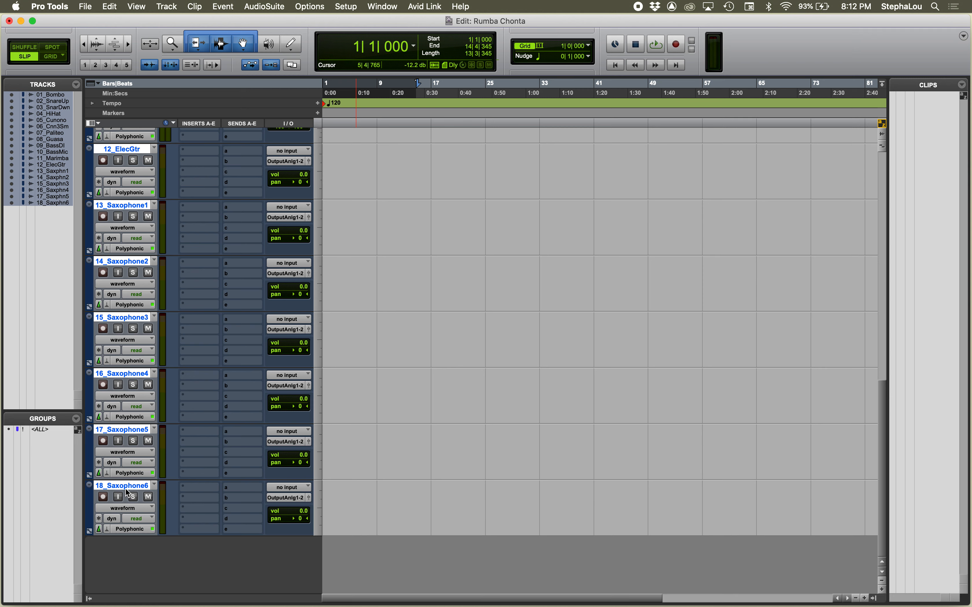
alt+click(128, 492)
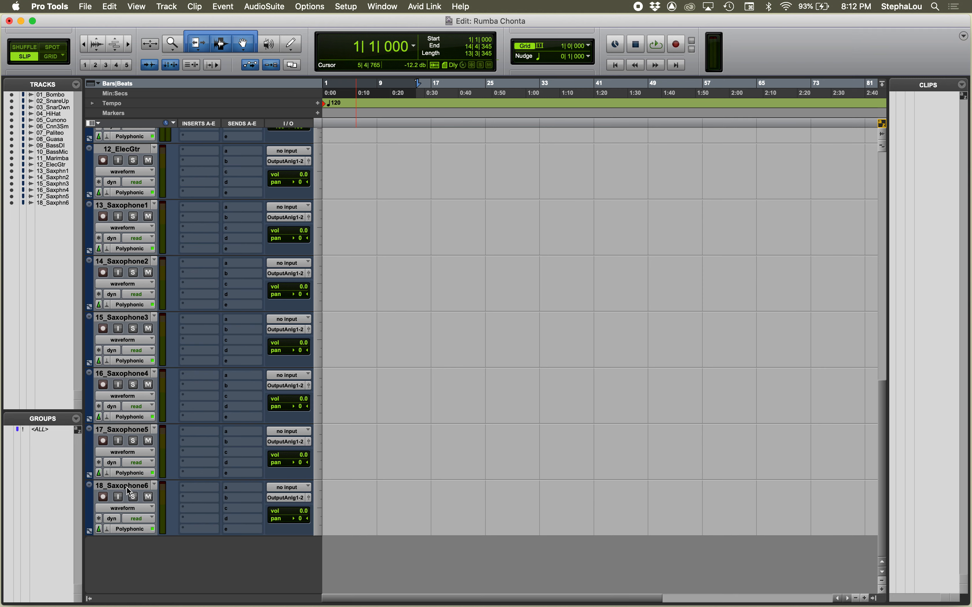
alt+click(128, 492)
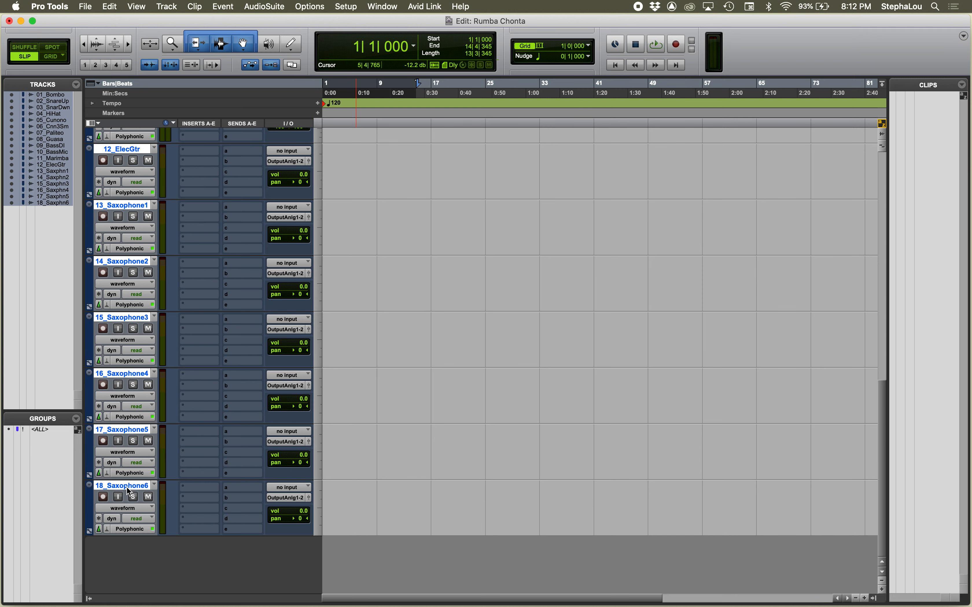
right_click(127, 491)
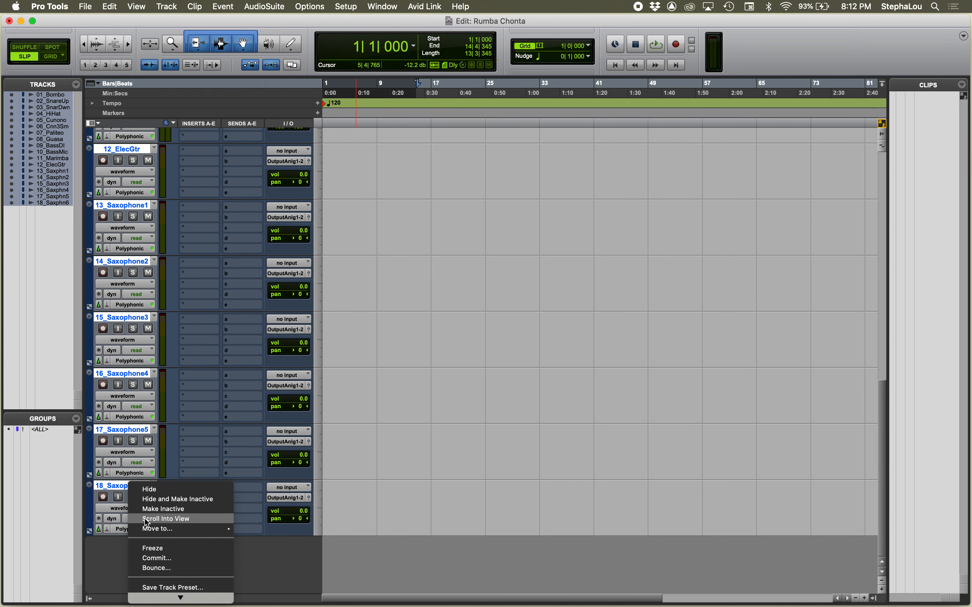
click(153, 577)
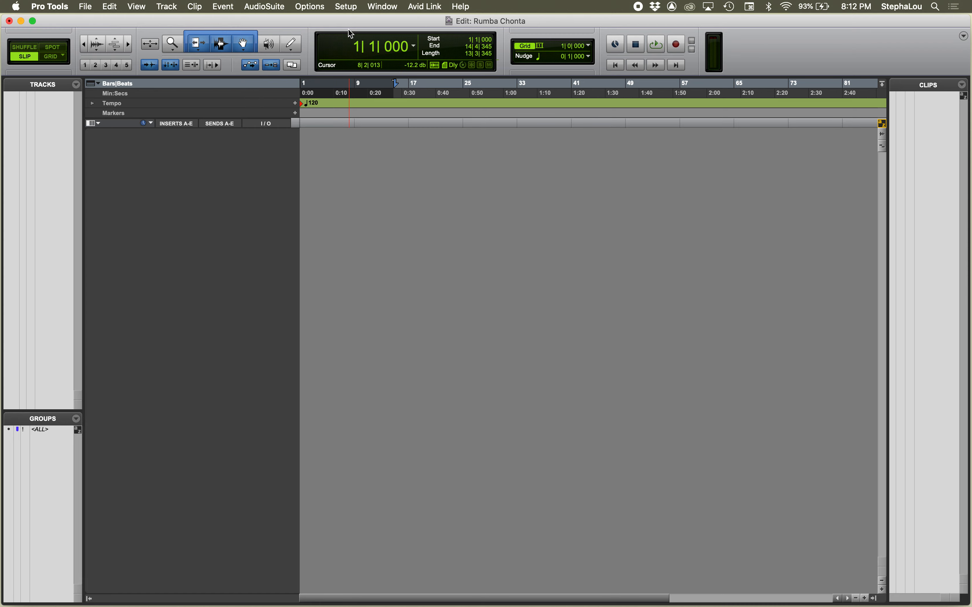
Step: Turn off Enable Elastic Audio on New Tracks in the Processing preferences and accept the settings
click(348, 6)
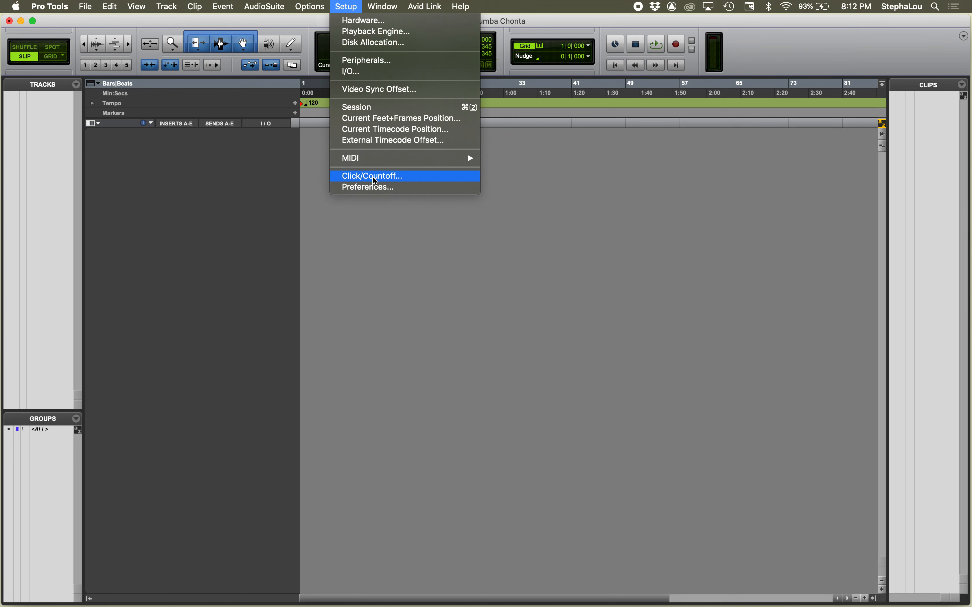
click(376, 187)
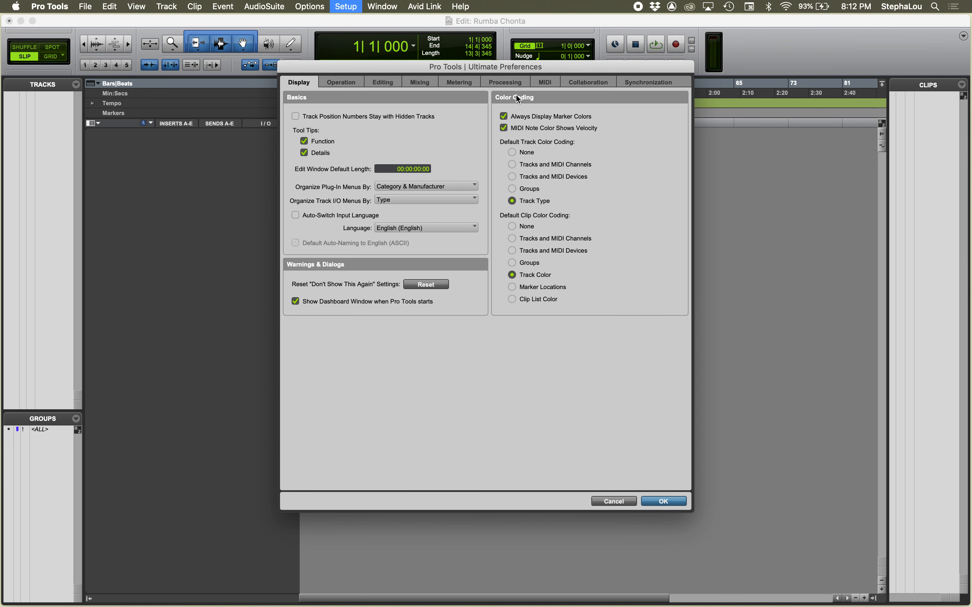
click(506, 83)
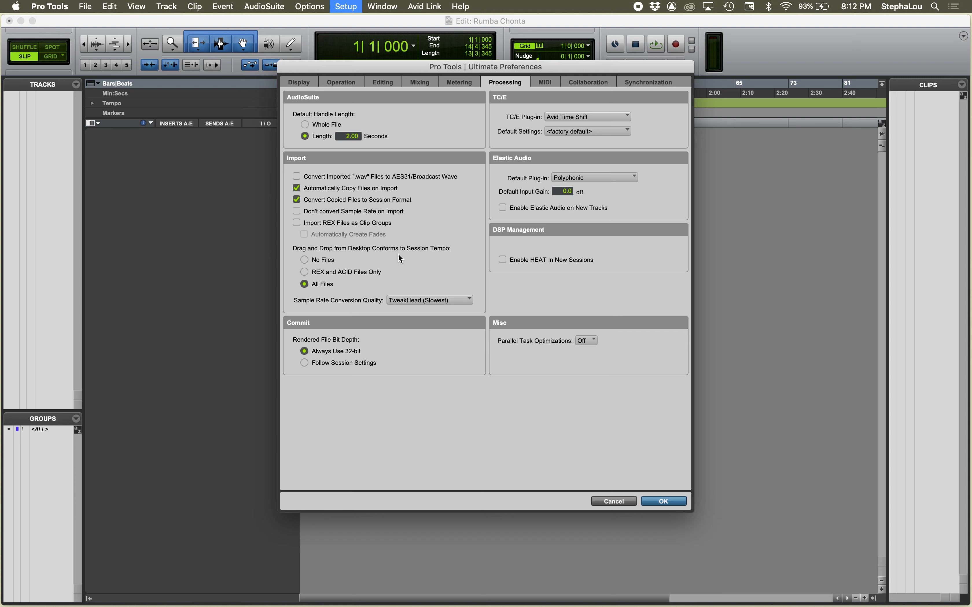
click(653, 500)
key(super+Tab)
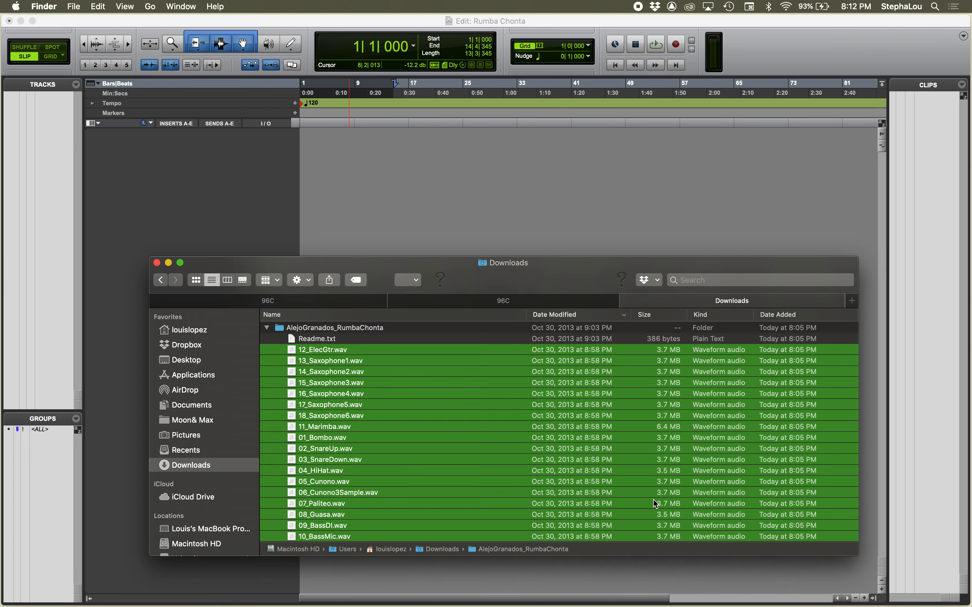
drag(293, 352, 35, 222)
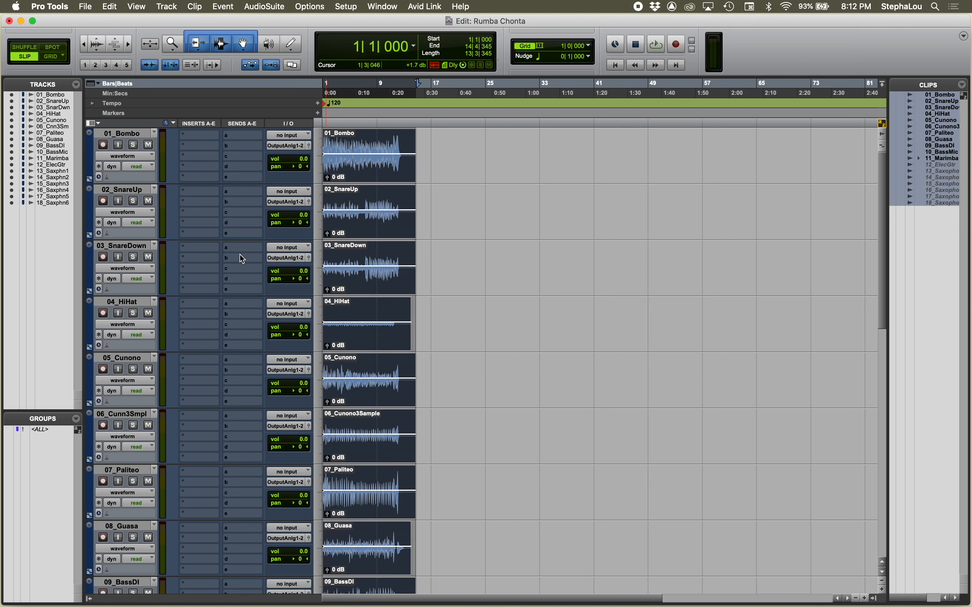
key(t)
key(t)
key(t)
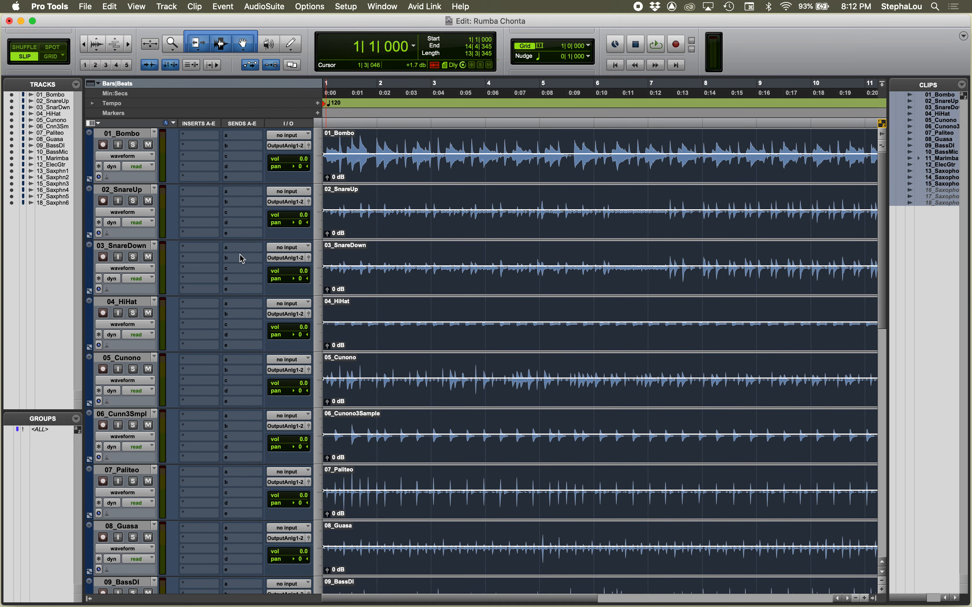
key(r)
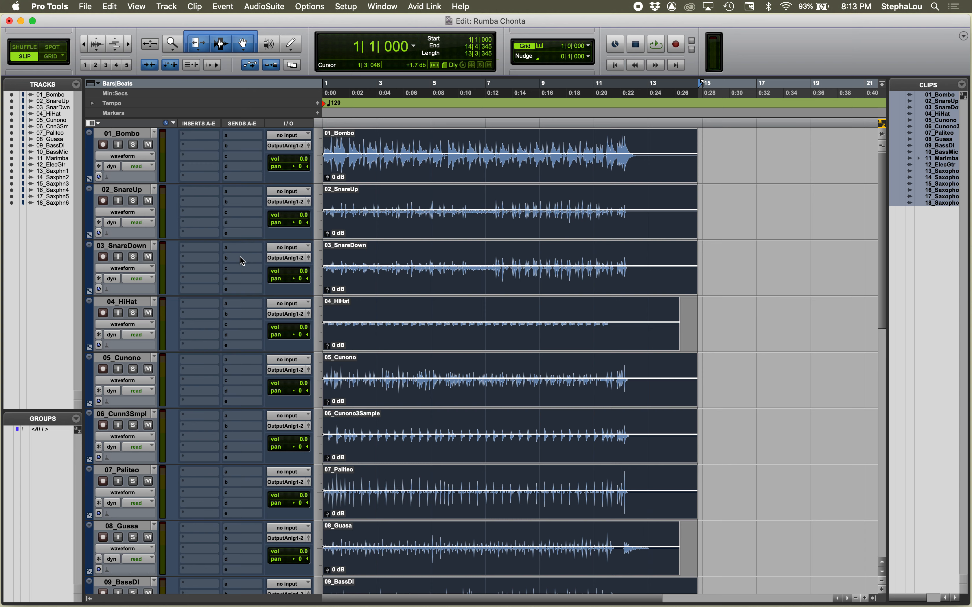
Step: Create one new stereo master fader track below 18_Saxophone6
scroll(240, 256, down, 15)
click(130, 486)
double_click(130, 485)
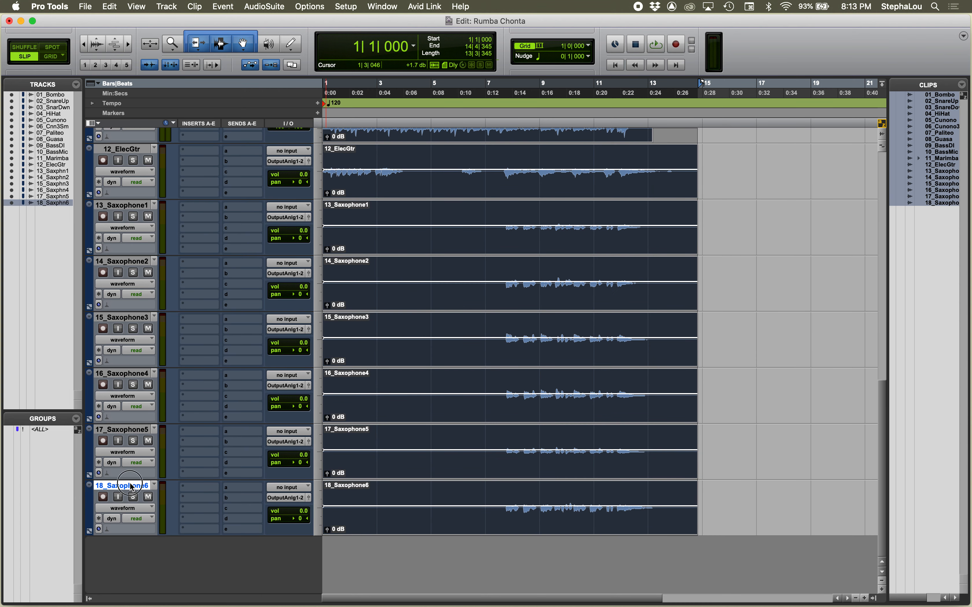
key(super+shift+n)
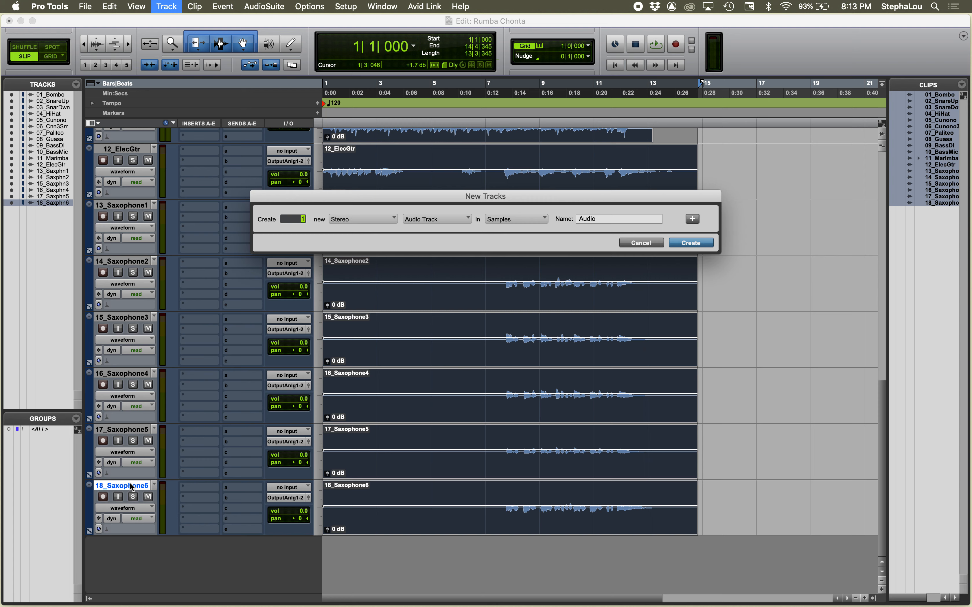
key(super+Down)
key(super+Down)
key(Return)
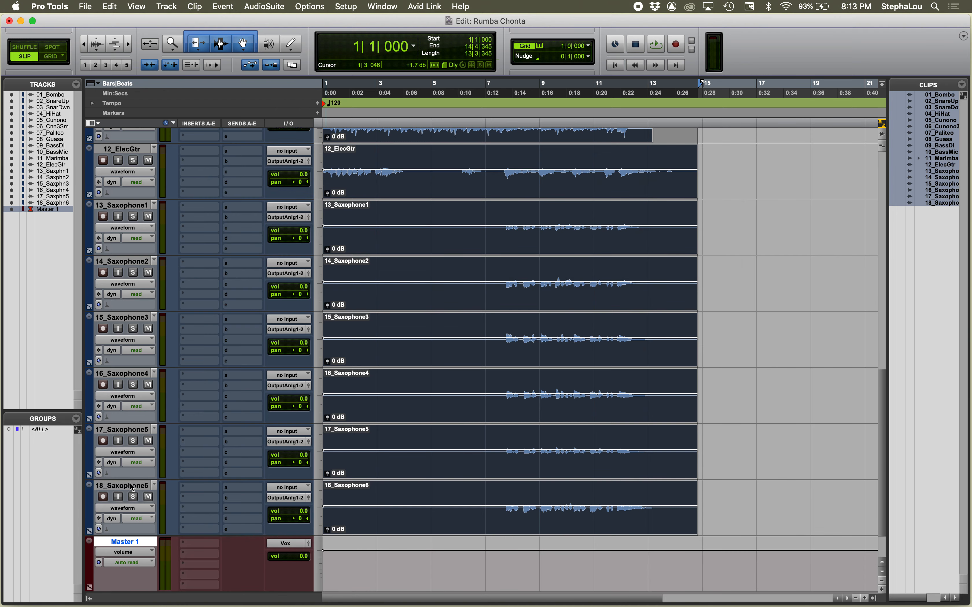
Step: Play the session in the Mix window and set the Master 1 output to Output Analog 1-2 (Stereo) -> MixPre 1-2
scroll(132, 487, up, 10)
scroll(132, 488, down, 11)
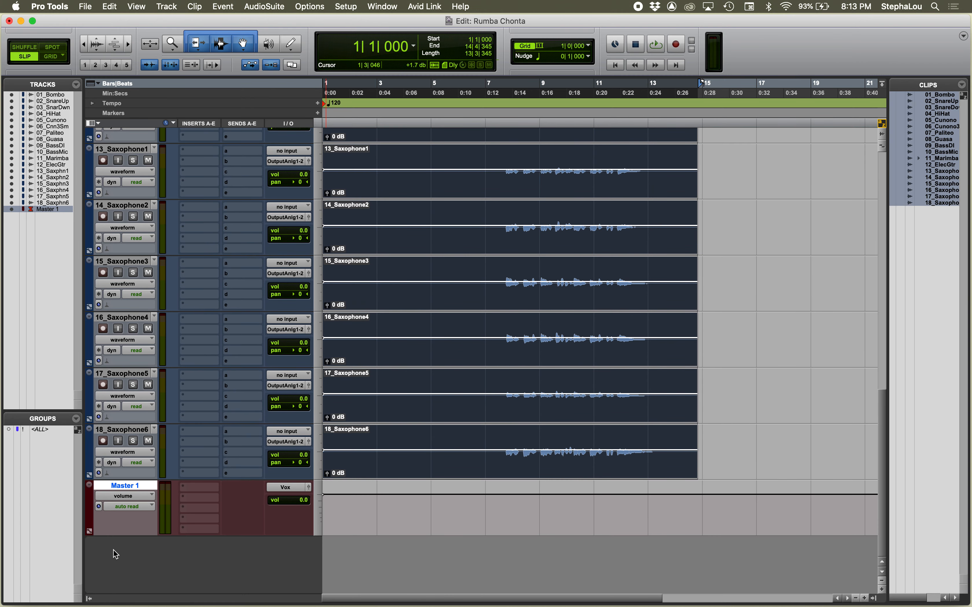
key(super+equal)
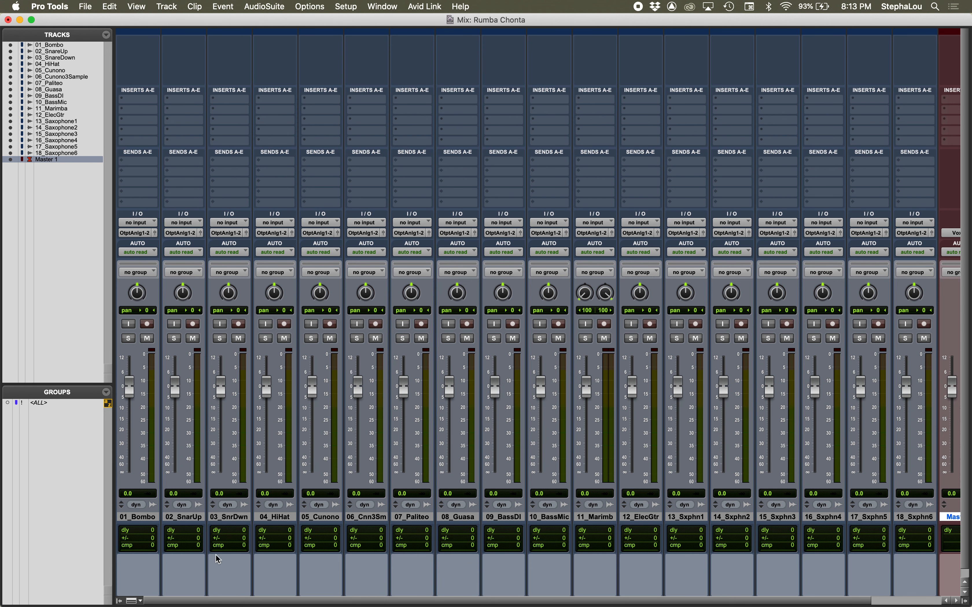
scroll(550, 437, right, 5)
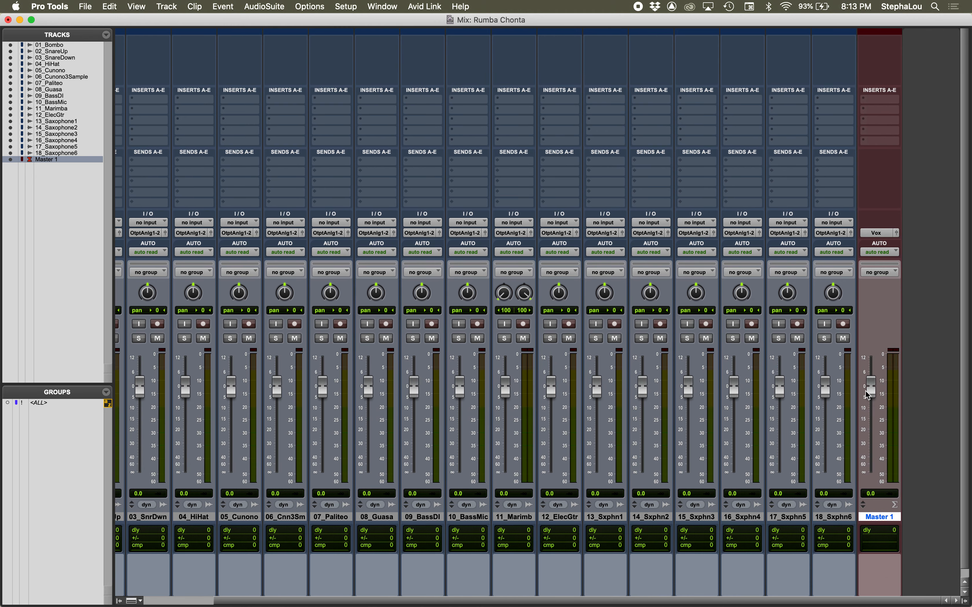
key(space)
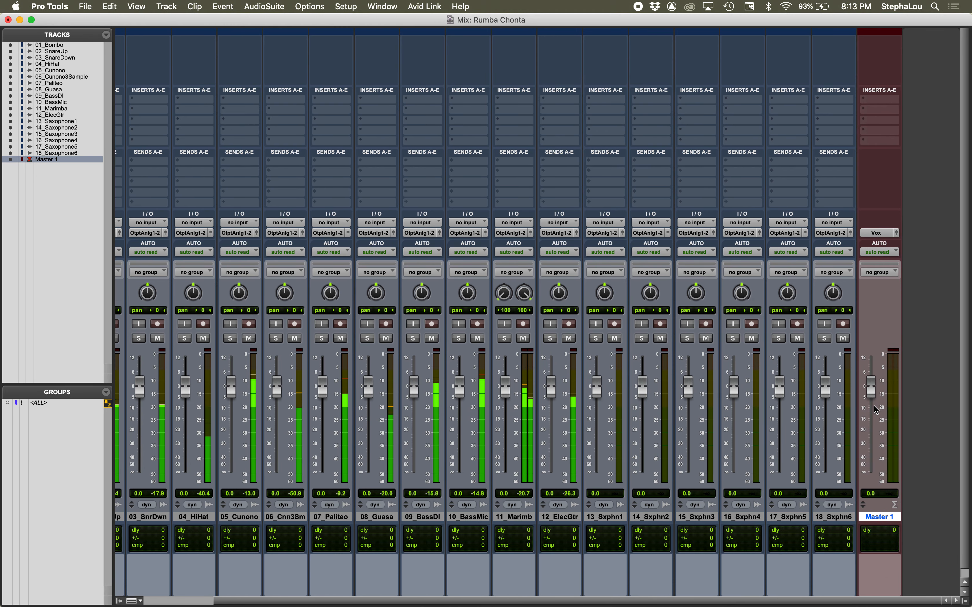
key(space)
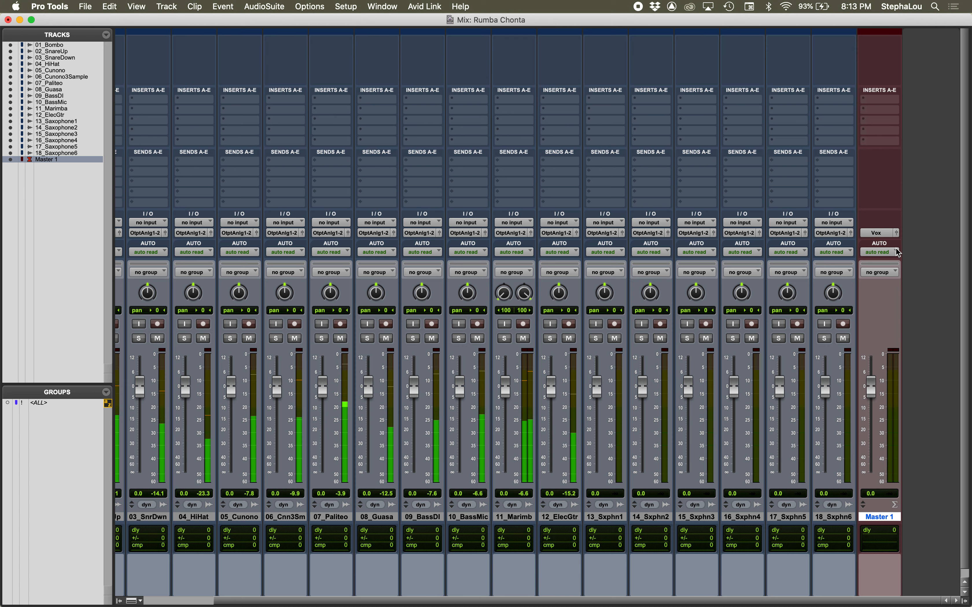
click(884, 233)
mouse_move(885, 234)
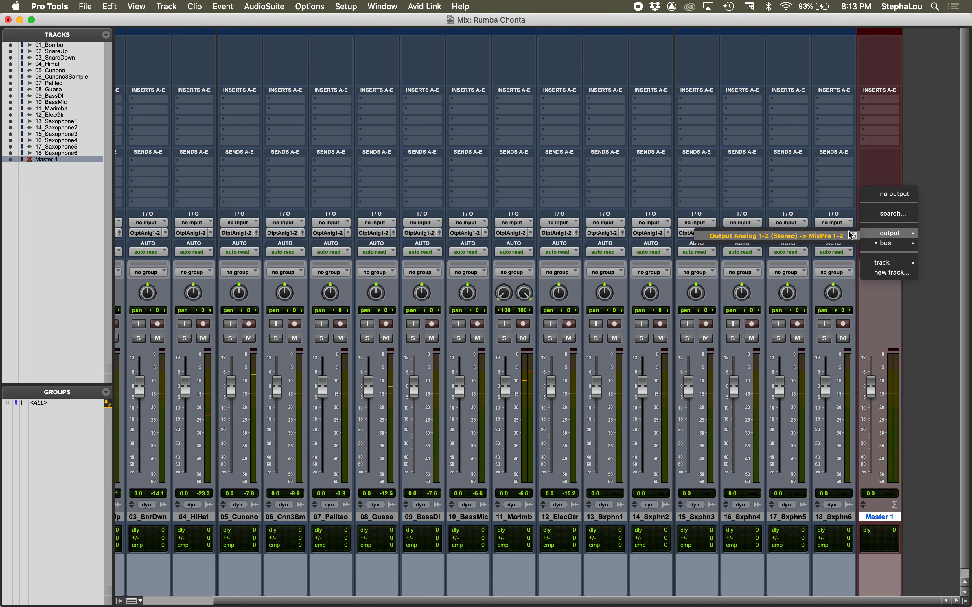
click(831, 238)
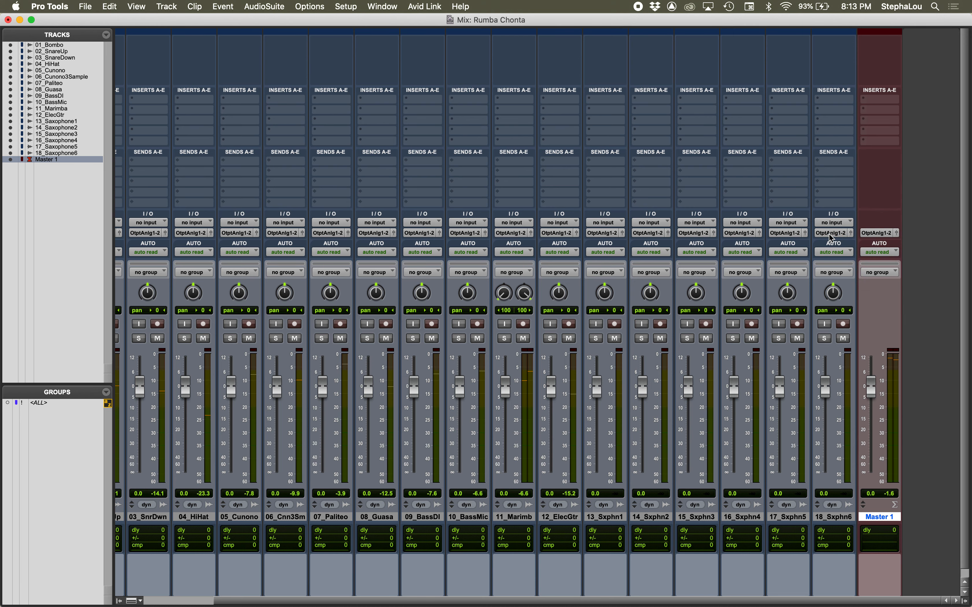
Step: Play the mix to check the Master 1 meter, and shrink all tracks in the Edit window so they fit on one screen
key(space)
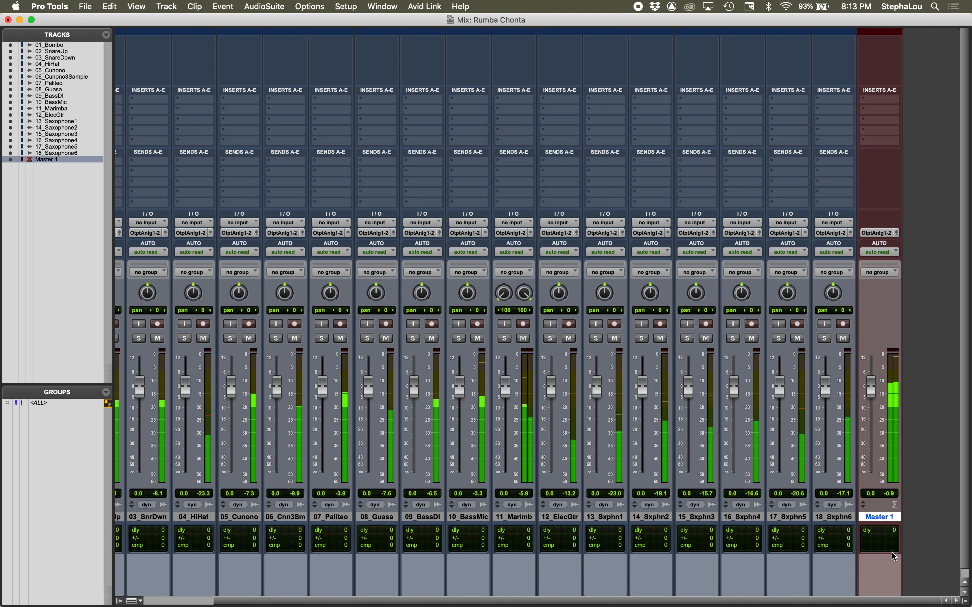
key(super+equal)
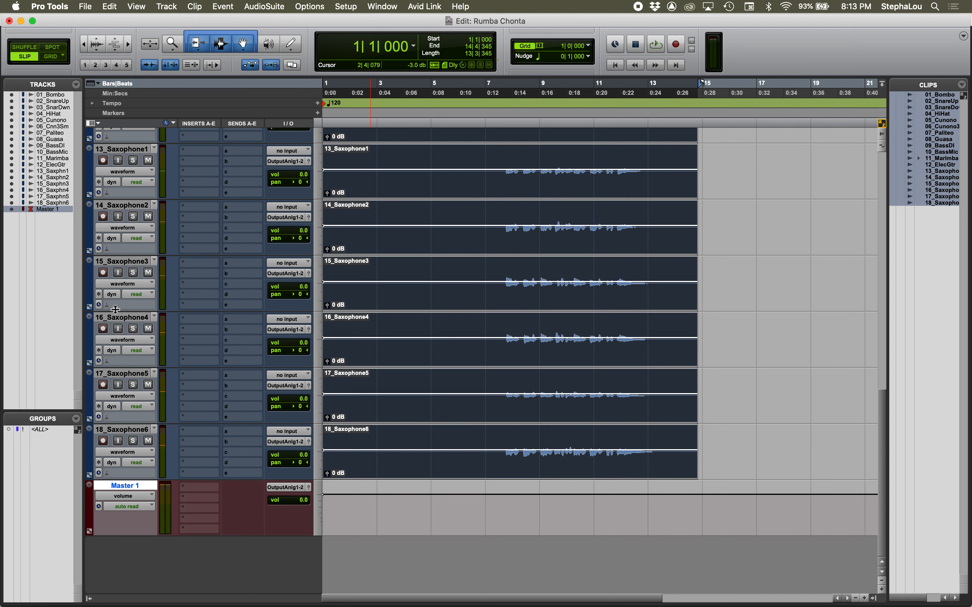
drag(115, 309, 119, 272)
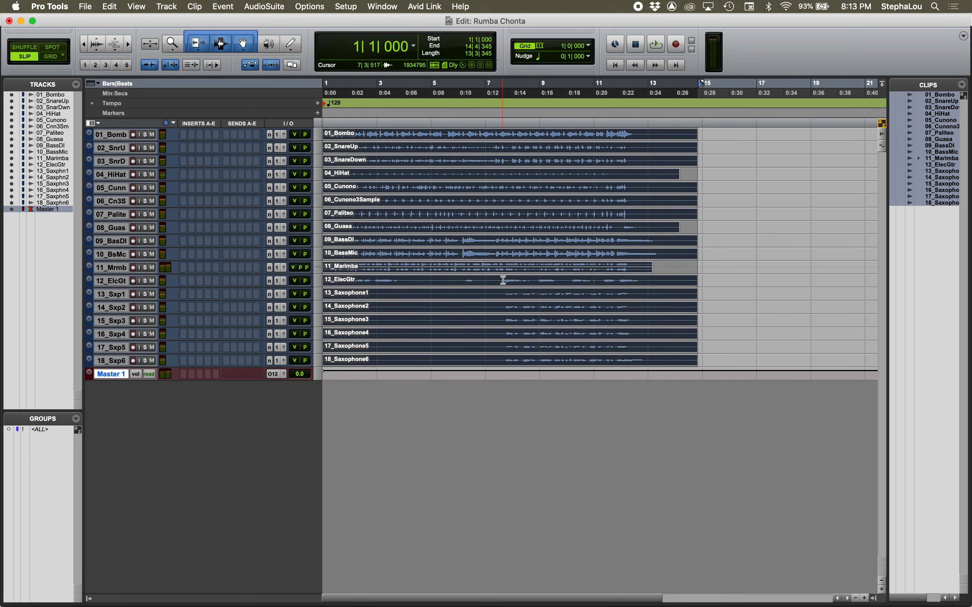
Step: Select the final 12_ElecGtr phrase around bars 11 to 12, play it while checking the mix meters, and clear Master 1's clip indicator
drag(503, 281, 520, 286)
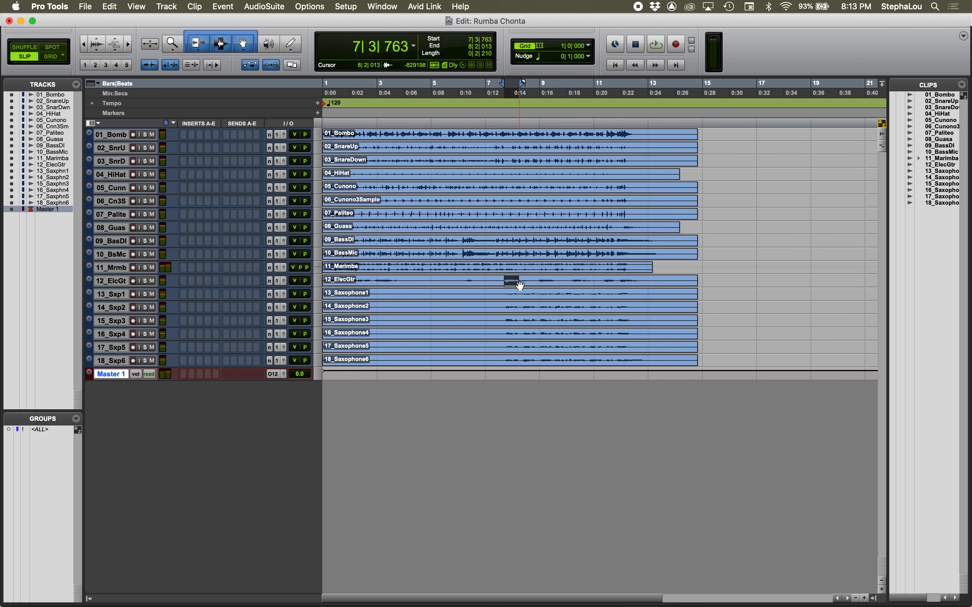
drag(601, 281, 637, 280)
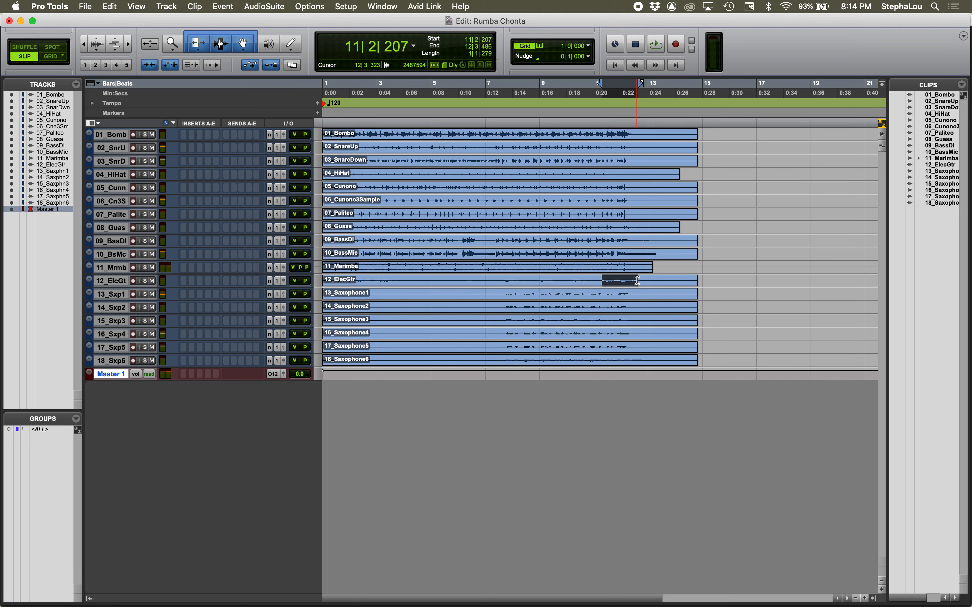
key(space)
key(super+equal)
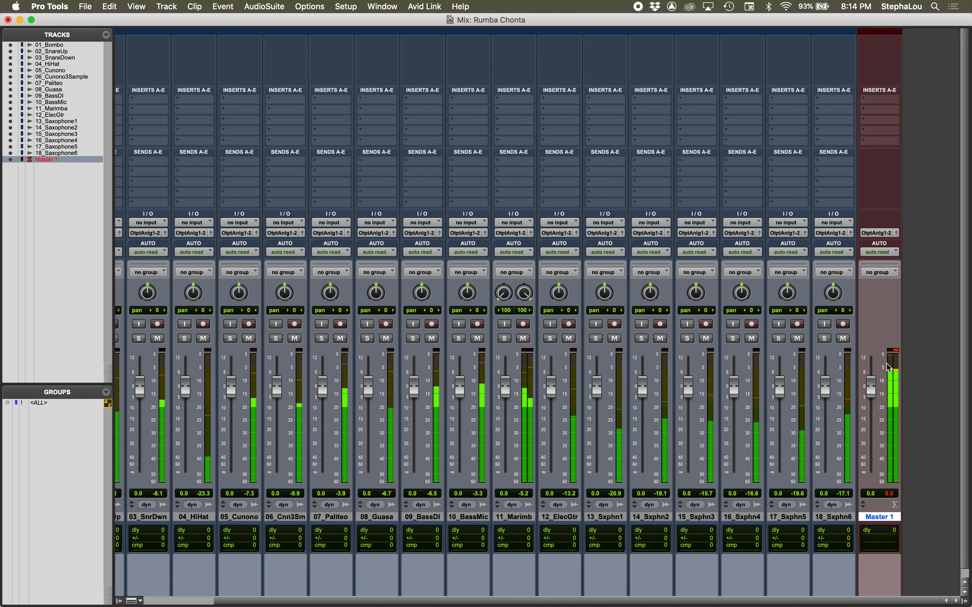
click(898, 351)
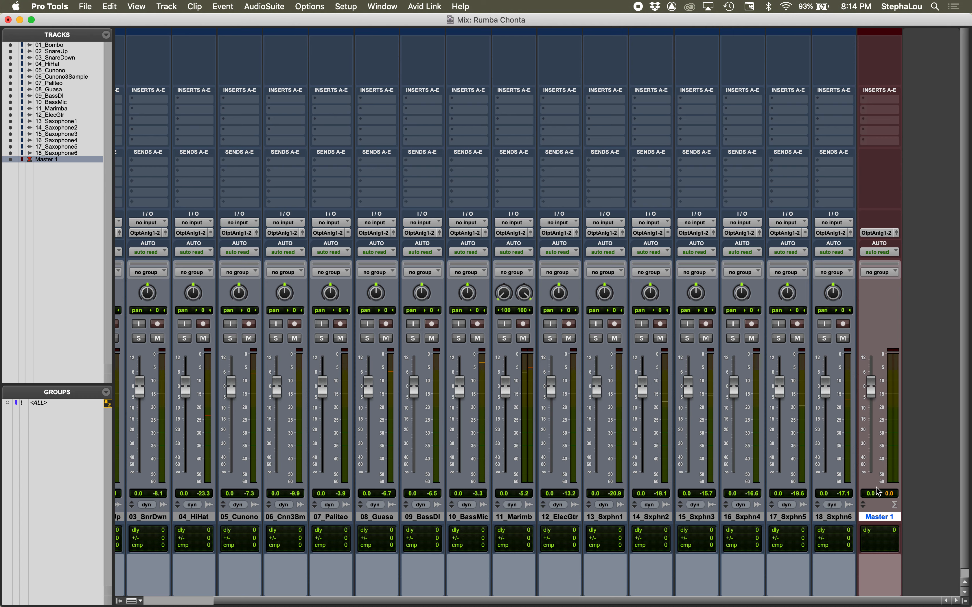
Step: Select all clips in the Edit window and open the AudioSuite Gain plug-in for them
key(super+equal)
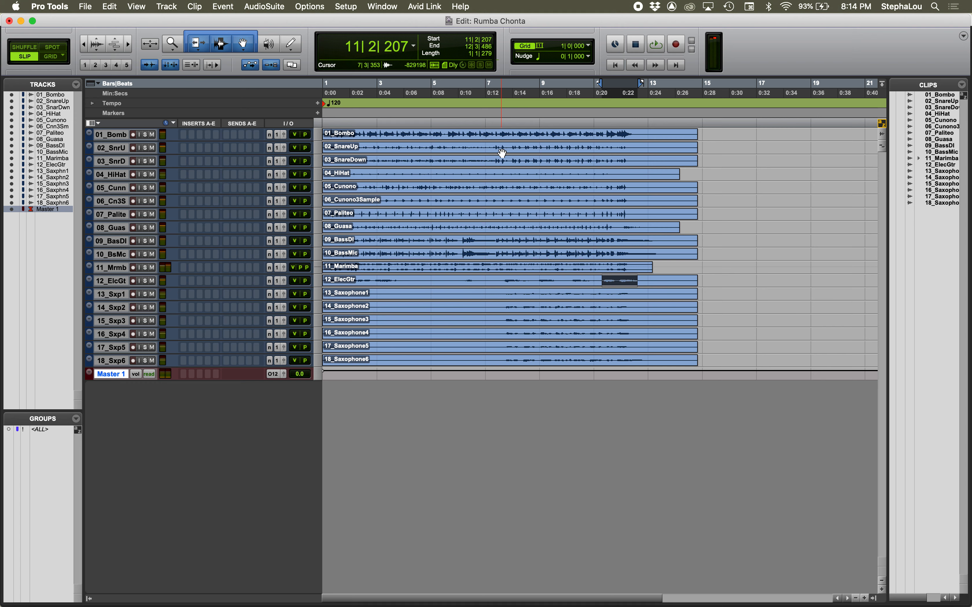
key(super+a)
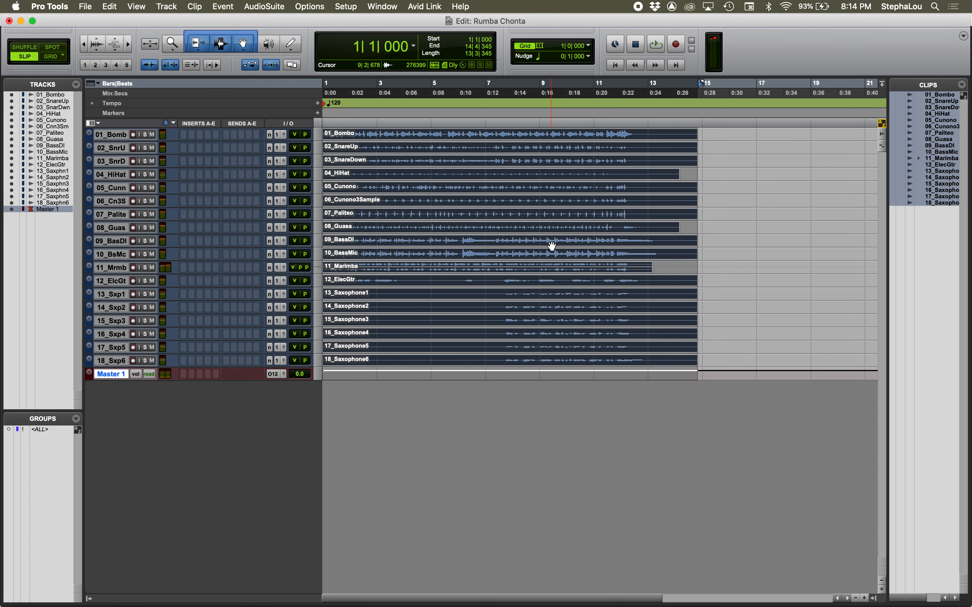
click(267, 9)
mouse_move(274, 137)
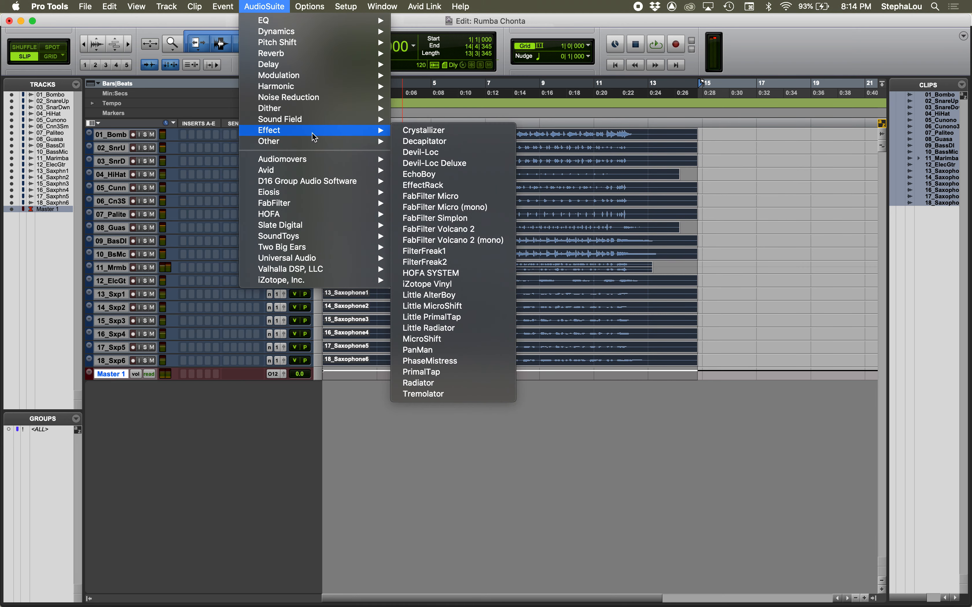
click(424, 165)
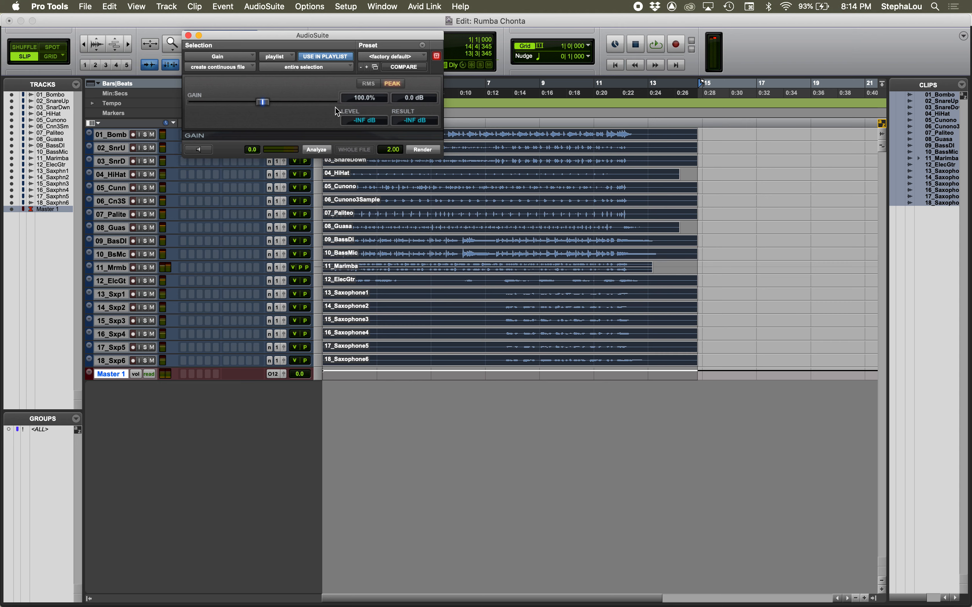
Step: Set the AudioSuite Gain plug-in to -6 dB for all selected clips
click(407, 97)
text(-6)
key(Return)
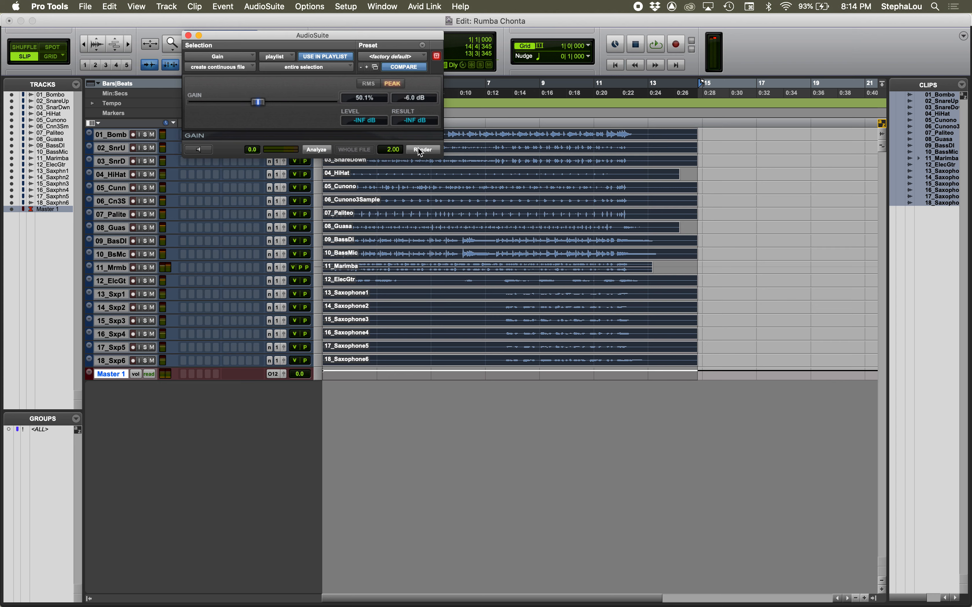
Step: Enlarge the height of all tracks in the Edit window, and render the gain change to the selected clips
drag(126, 261, 128, 304)
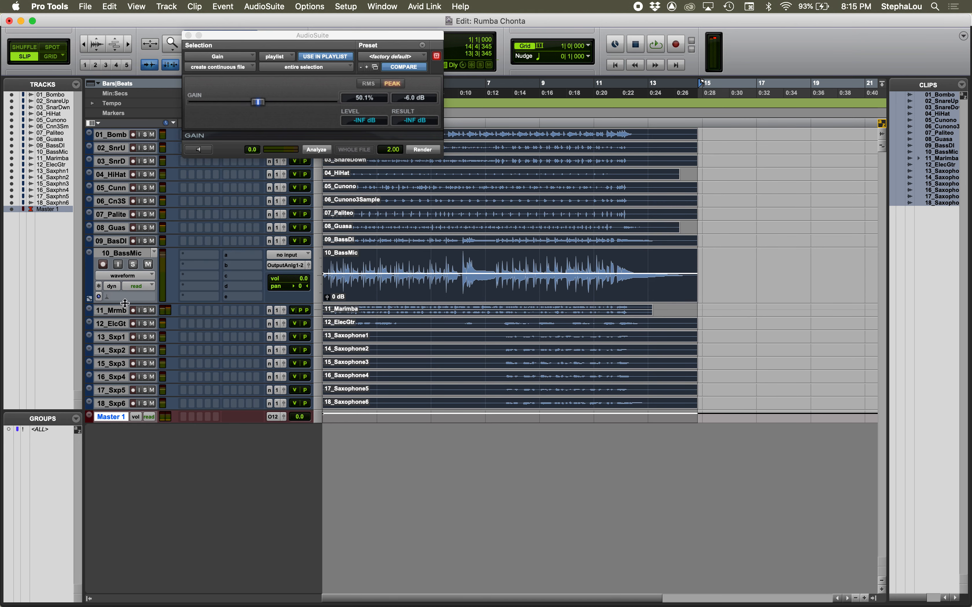
alt+click(125, 303)
drag(125, 304, 128, 299)
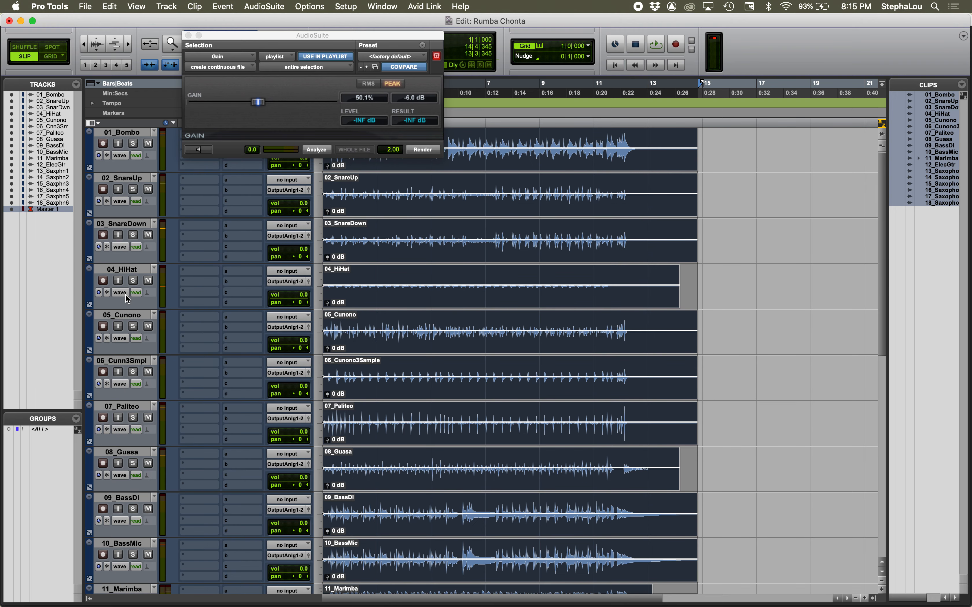
click(414, 151)
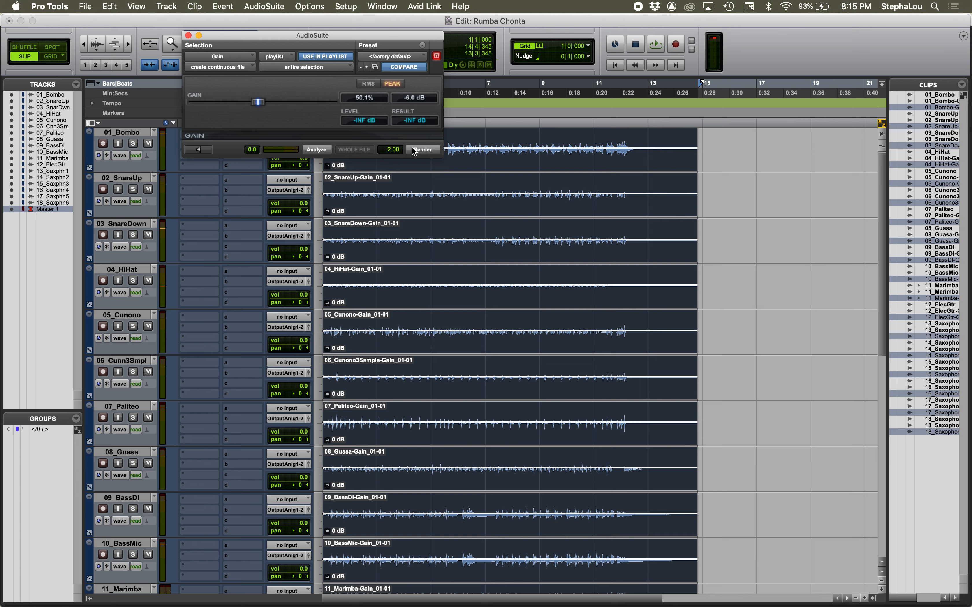
click(187, 35)
Step: Clear Master 1's clip indicator in the Mix window and play the mix to check its peak level
key(super+equal)
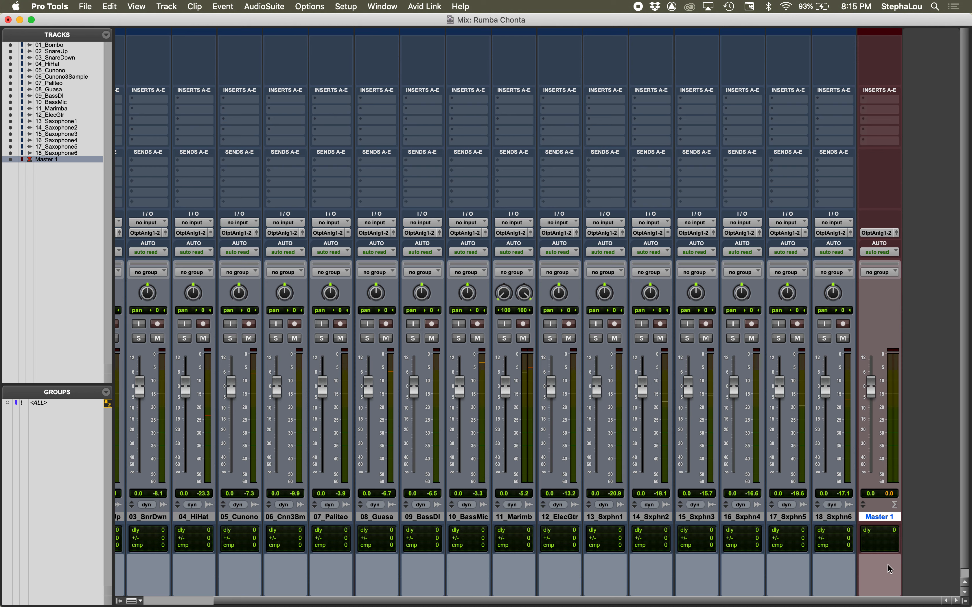
click(887, 493)
key(space)
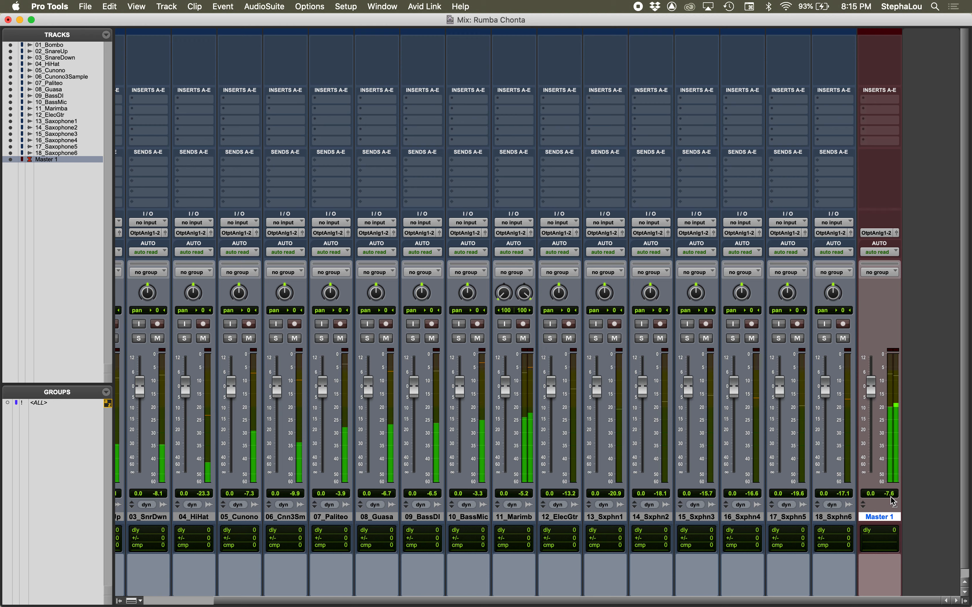
key(super+equal)
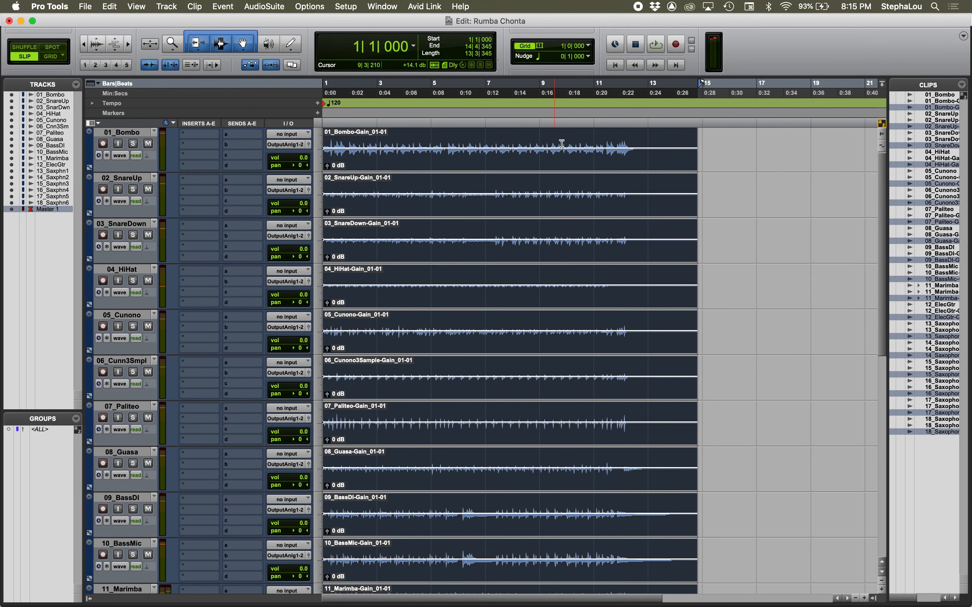
Step: Place the edit cursor around bar 11 of 01_Bombo, and look over the tracks and their pan controls in the Edit and Mix windows
click(602, 140)
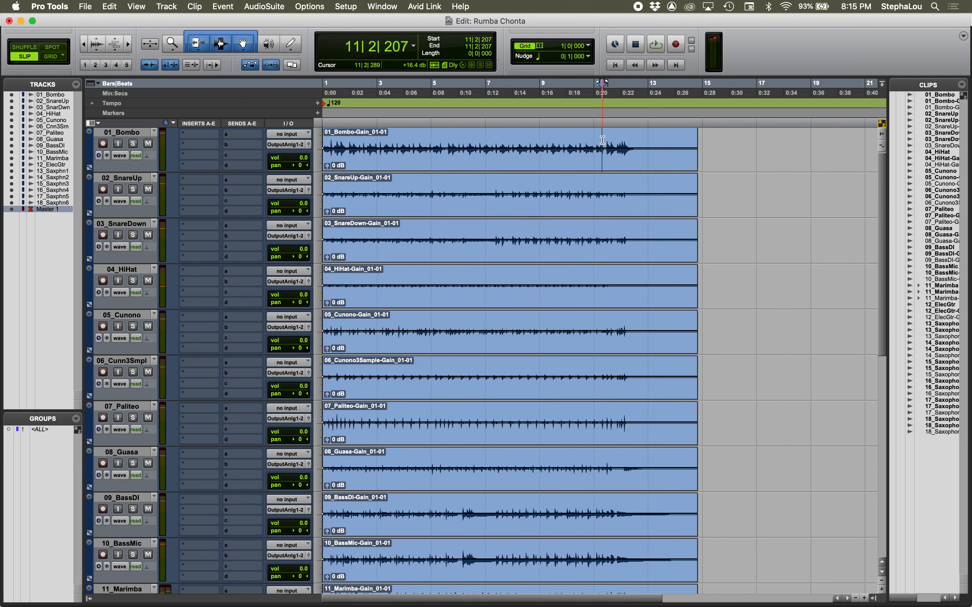
key(super+equal)
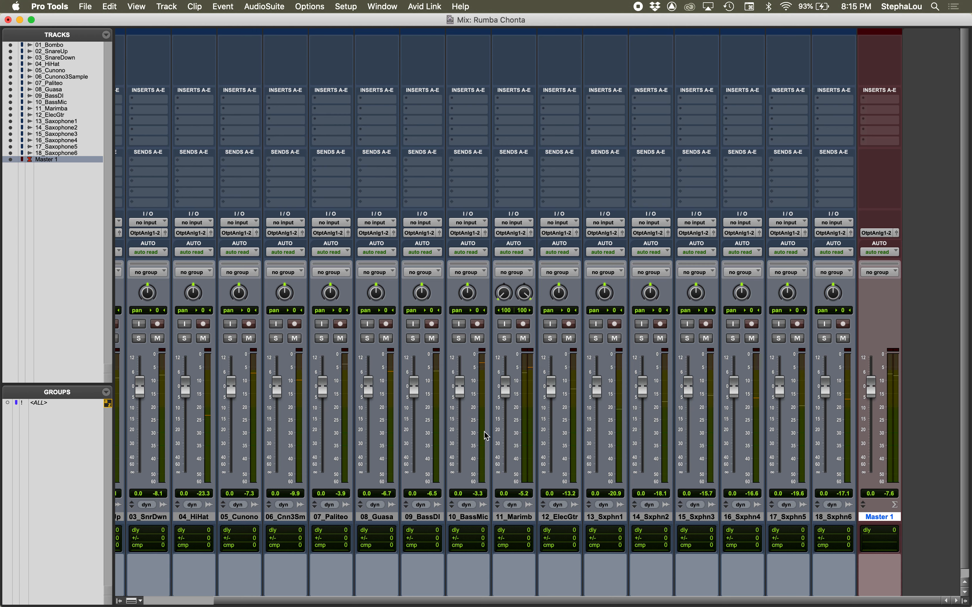
key(super+equal)
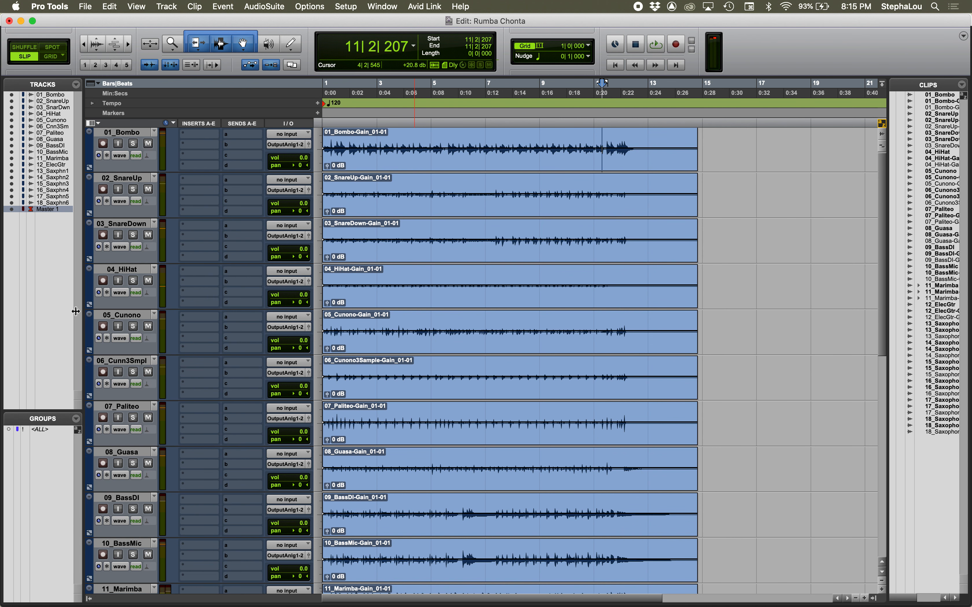
scroll(126, 241, down, 4)
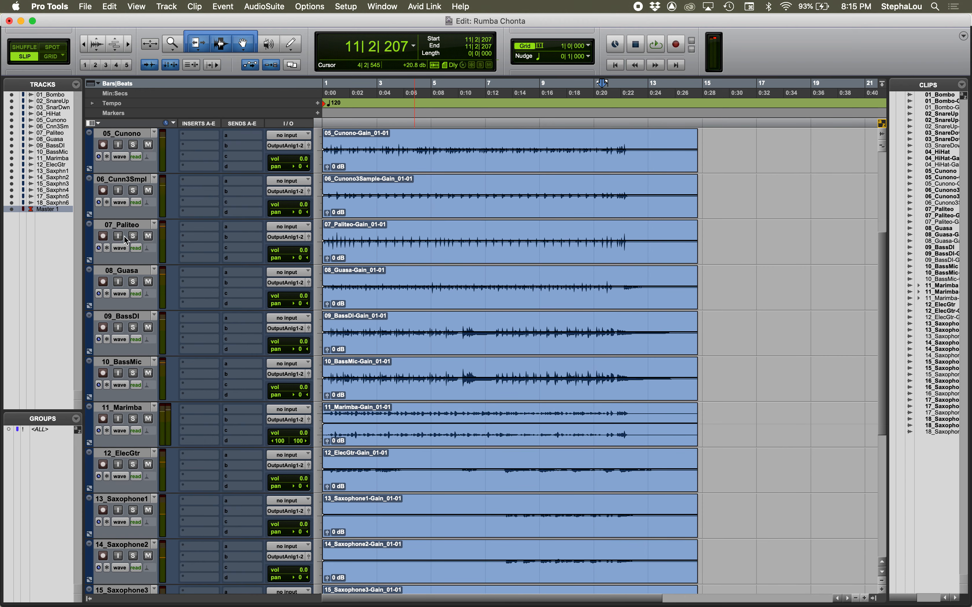
scroll(126, 241, up, 4)
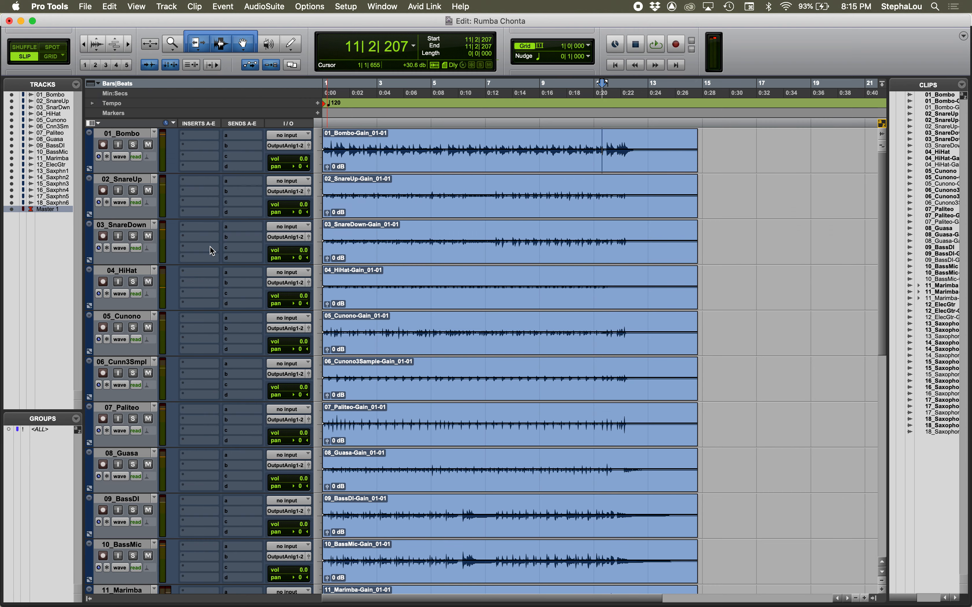
key(super+equal)
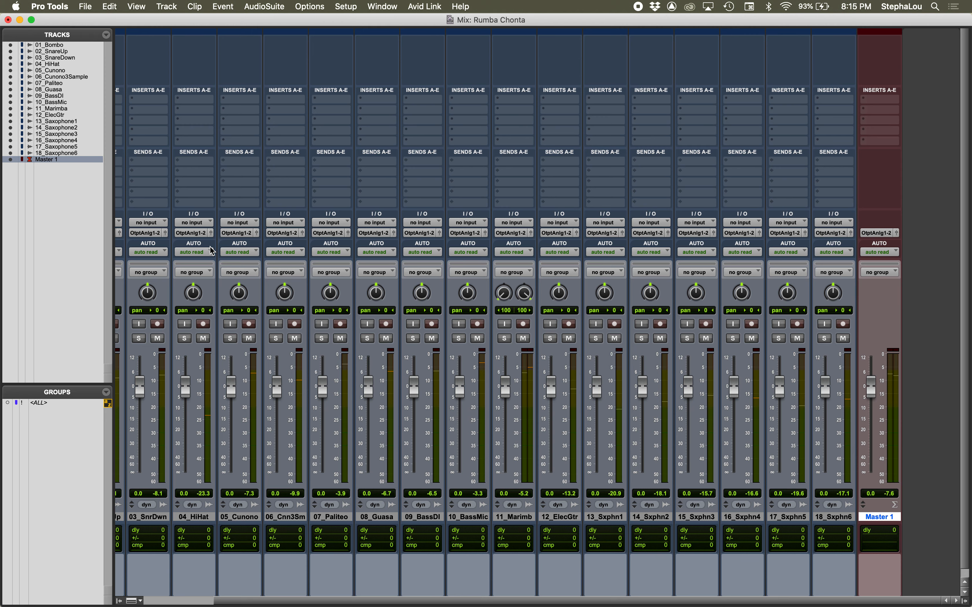
scroll(313, 381, left, 3)
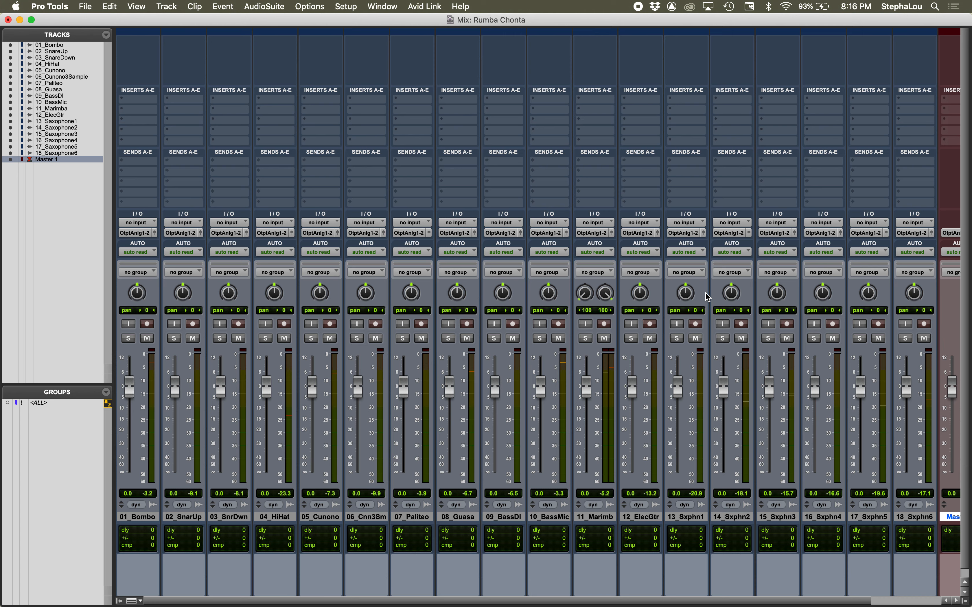
mouse_move(731, 294)
mouse_down()
mouse_move(731, 286)
mouse_move(731, 306)
mouse_move(739, 267)
mouse_move(740, 302)
mouse_up()
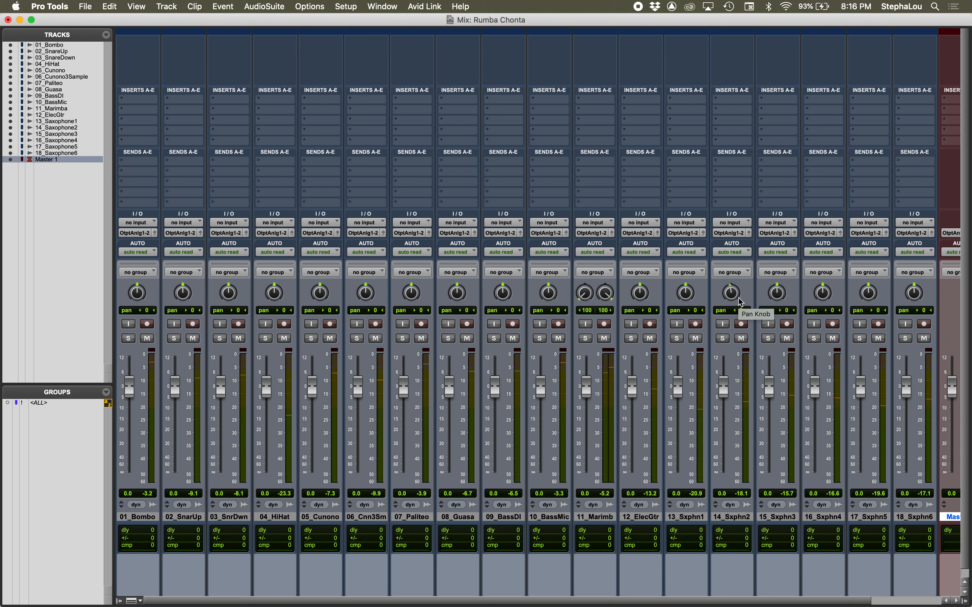
alt+click(730, 292)
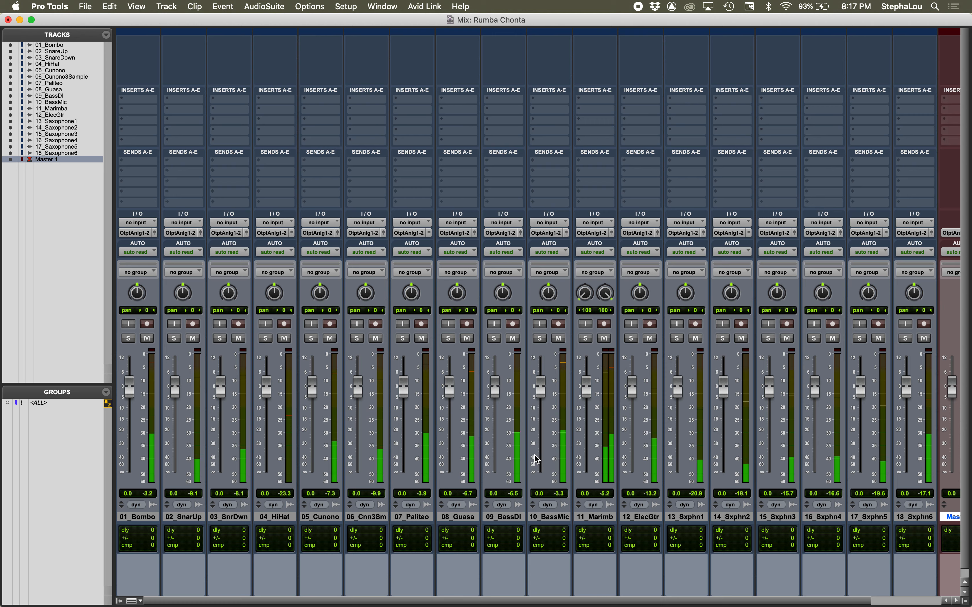
Step: Select about bars 7 to 11 of 01_Bombo and play that range while watching the Mix window meters
key(super+equal)
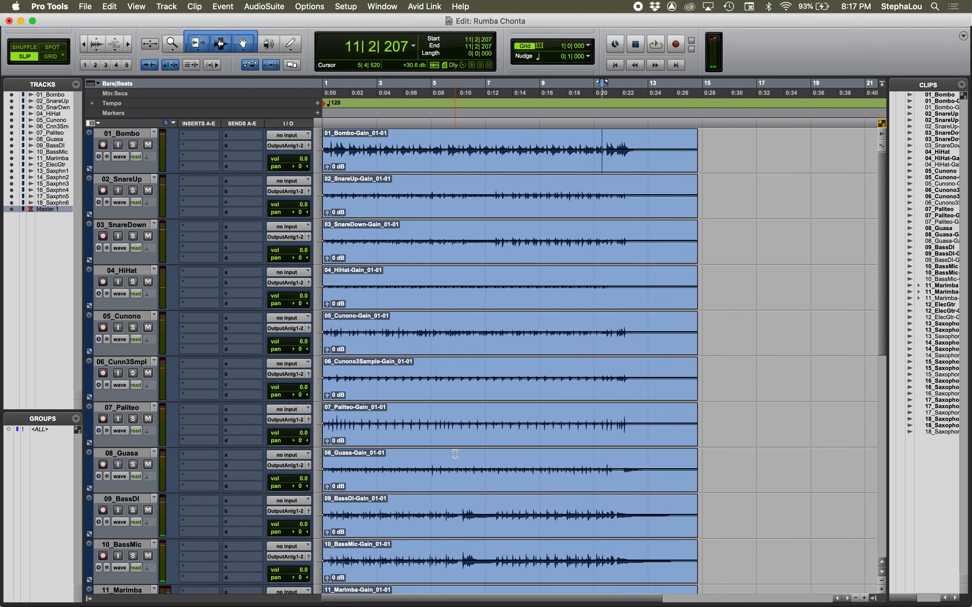
drag(494, 136, 595, 150)
key(space)
key(super+equal)
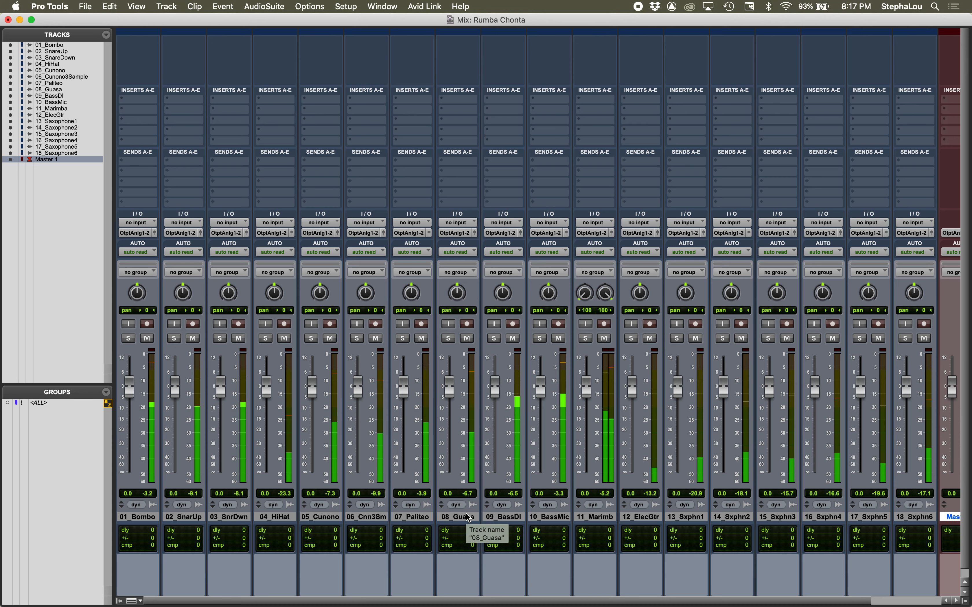
key(space)
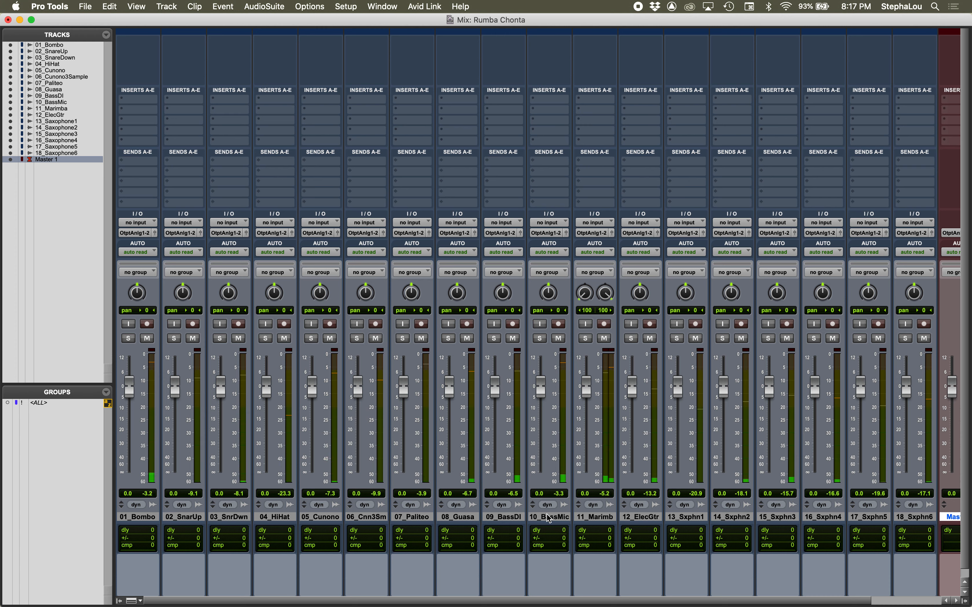
Step: Select 01_Bombo from the start to about bar 13, and solo the track briefly during playback to hear it alone
key(super+equal)
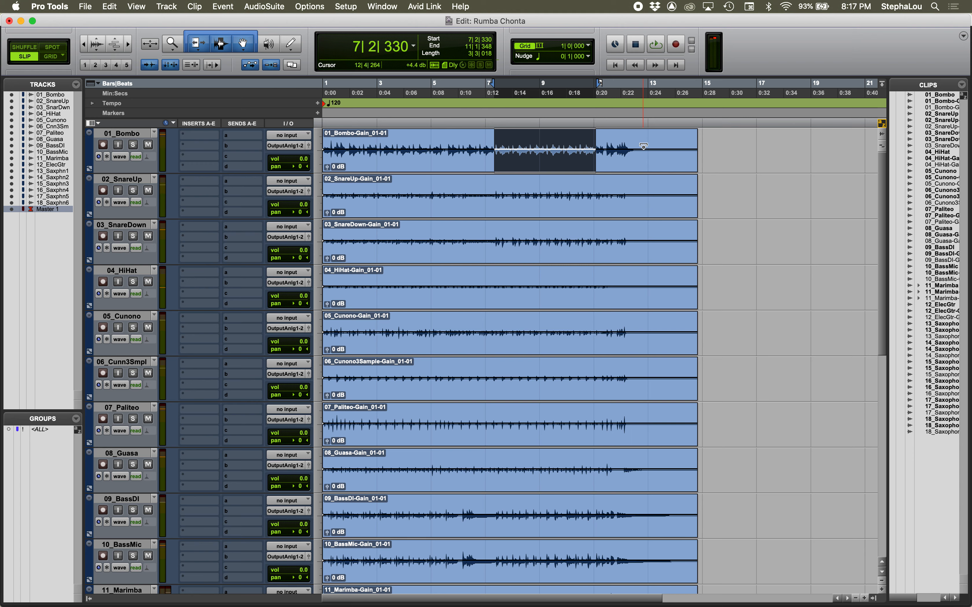
drag(647, 140, 323, 147)
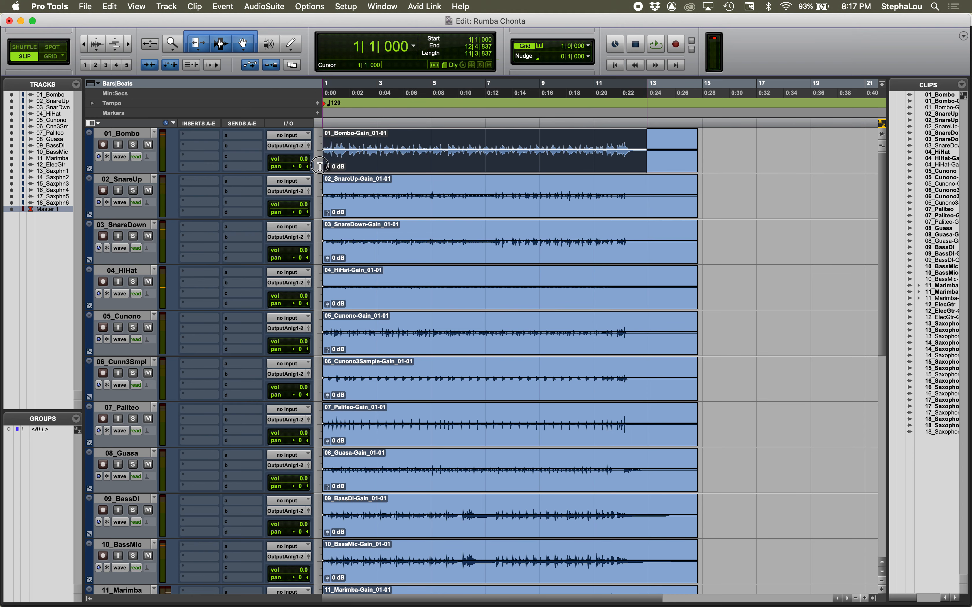
key(space)
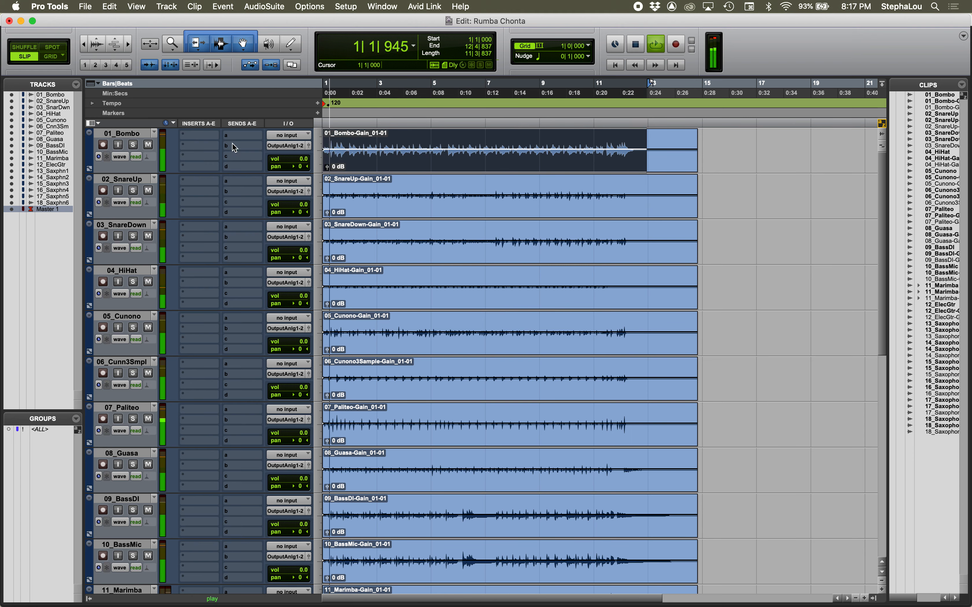
click(133, 145)
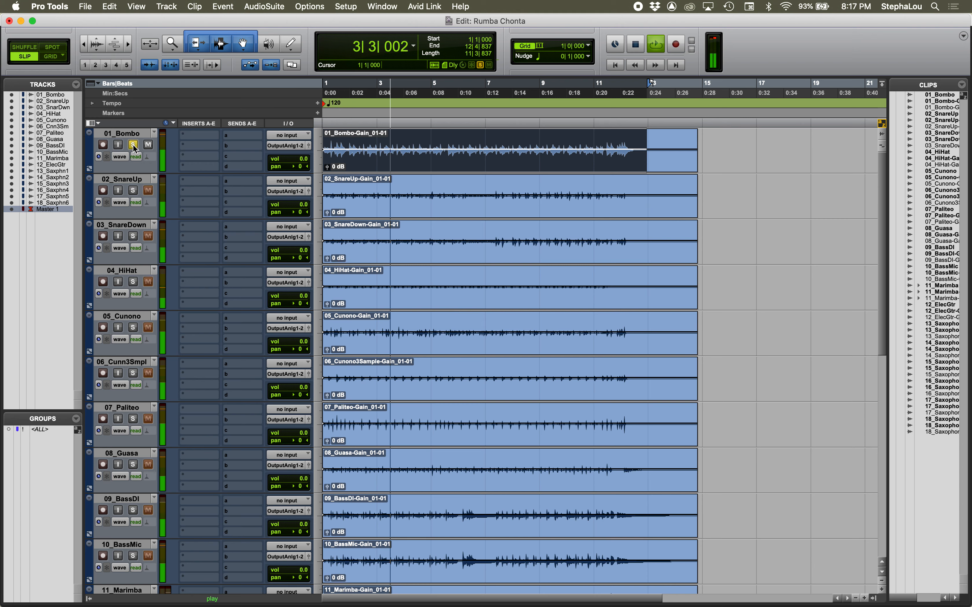
click(133, 146)
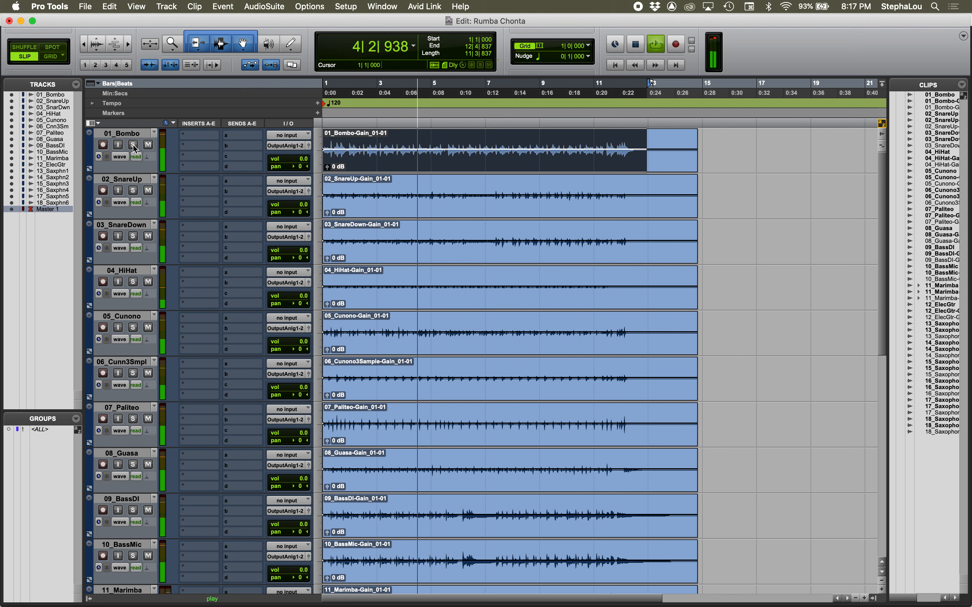
key(space)
Step: Solo 02_SnareUp and play it, and add 03_SnareDown to the solo to hear both snares
click(133, 191)
key(space)
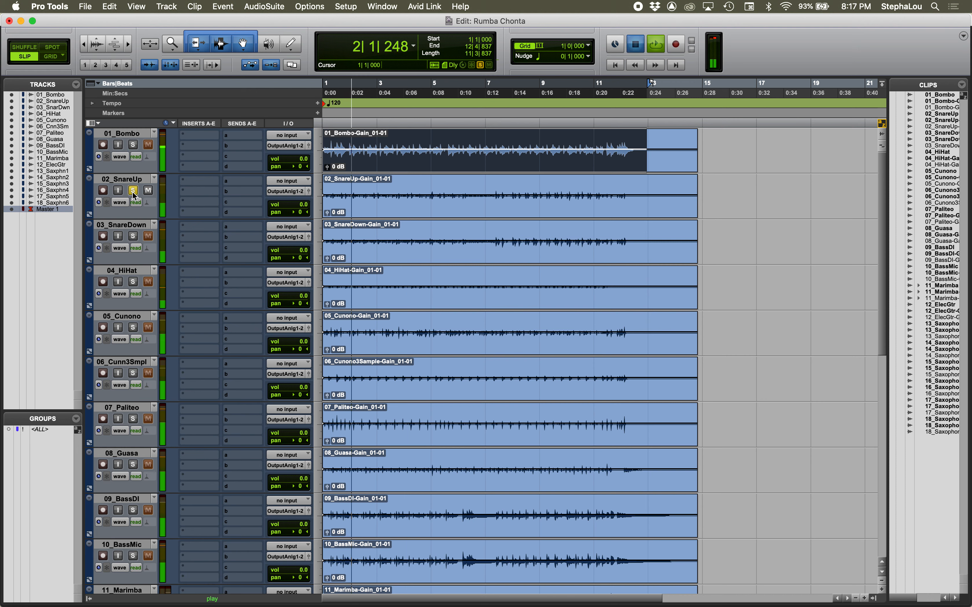
key(space)
click(134, 237)
key(space)
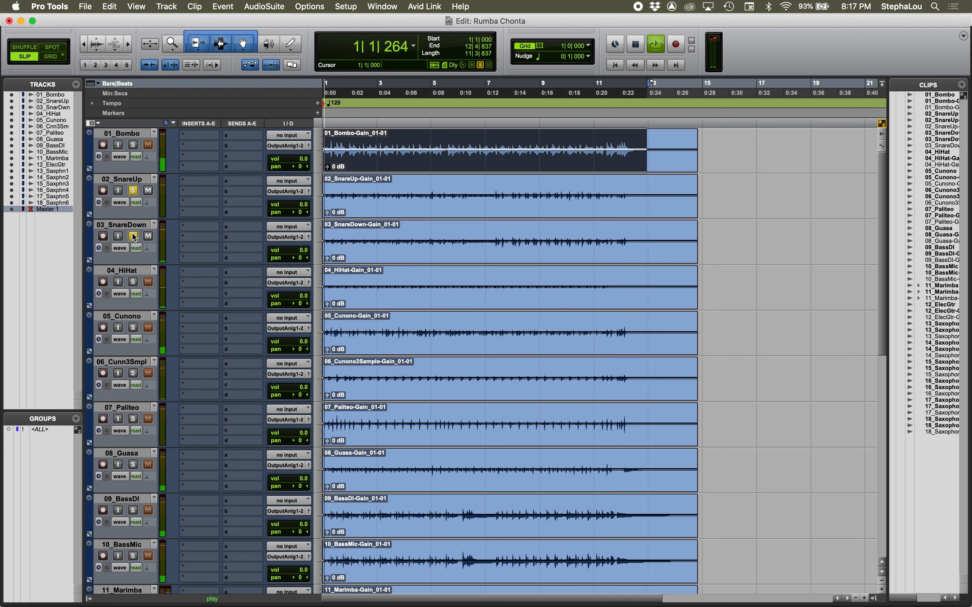
key(space)
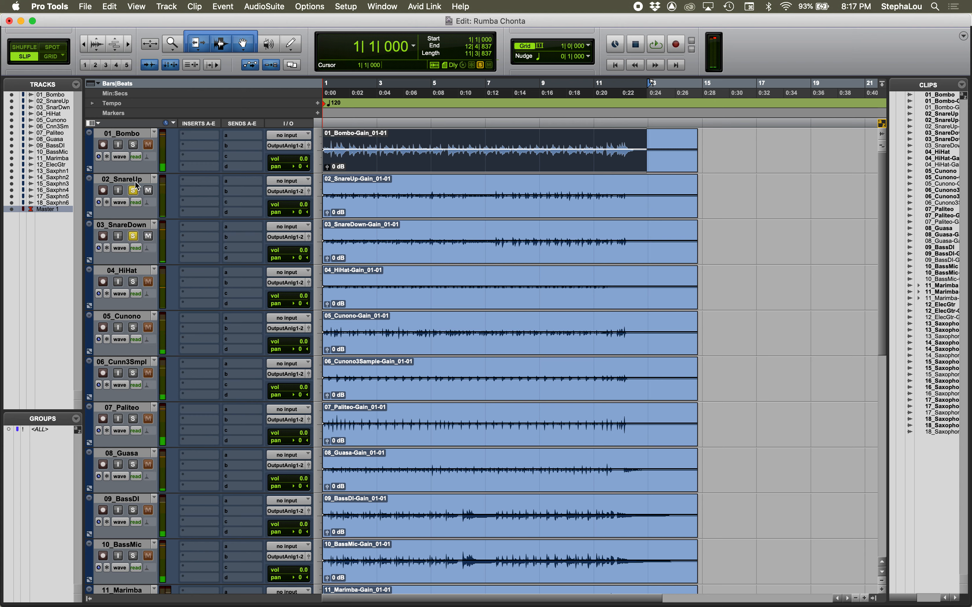
Step: Solo only 04_HiHat, removing both snare solos, and play it from the start
click(134, 282)
click(134, 237)
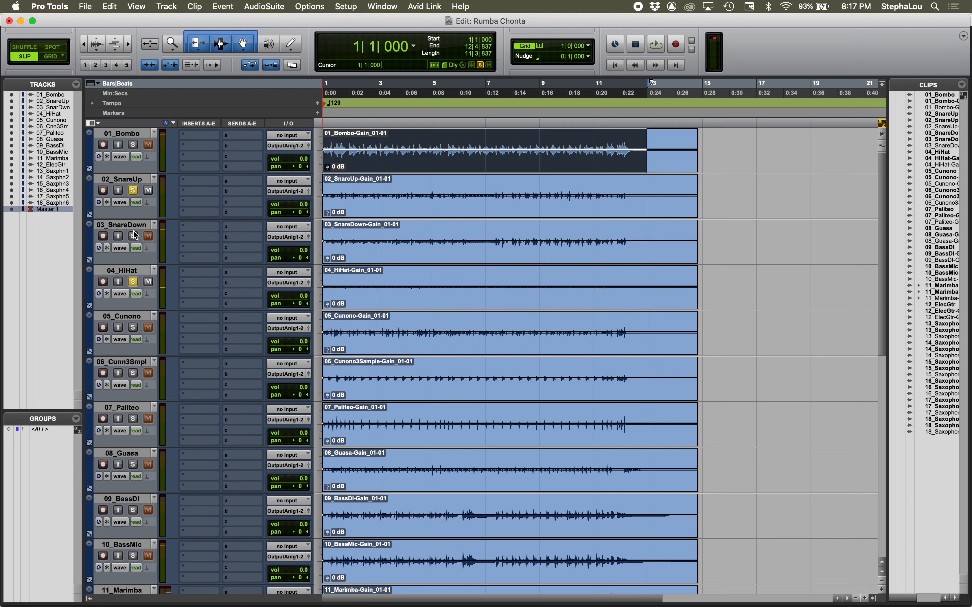
click(135, 193)
key(space)
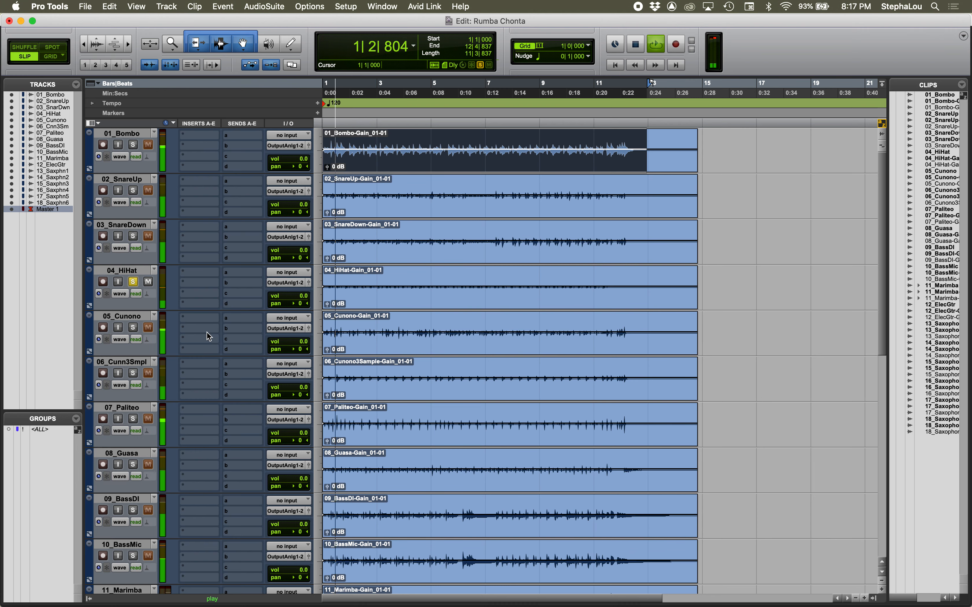
key(space)
Step: Pan 04_HiHat to 52 left in the Mix window and play it
key(super+equal)
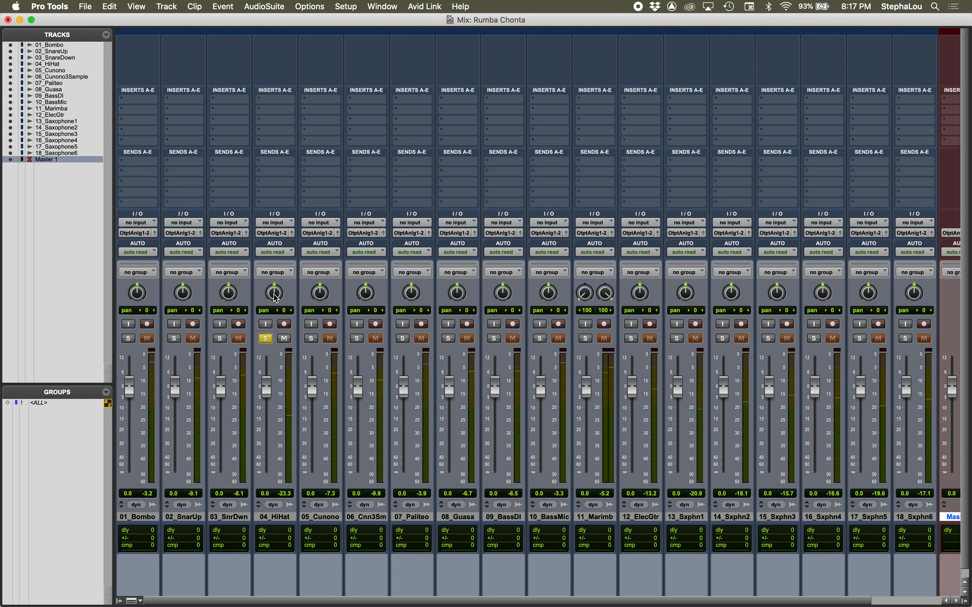
mouse_move(276, 298)
mouse_down()
mouse_move(274, 324)
mouse_move(274, 316)
mouse_up()
key(space)
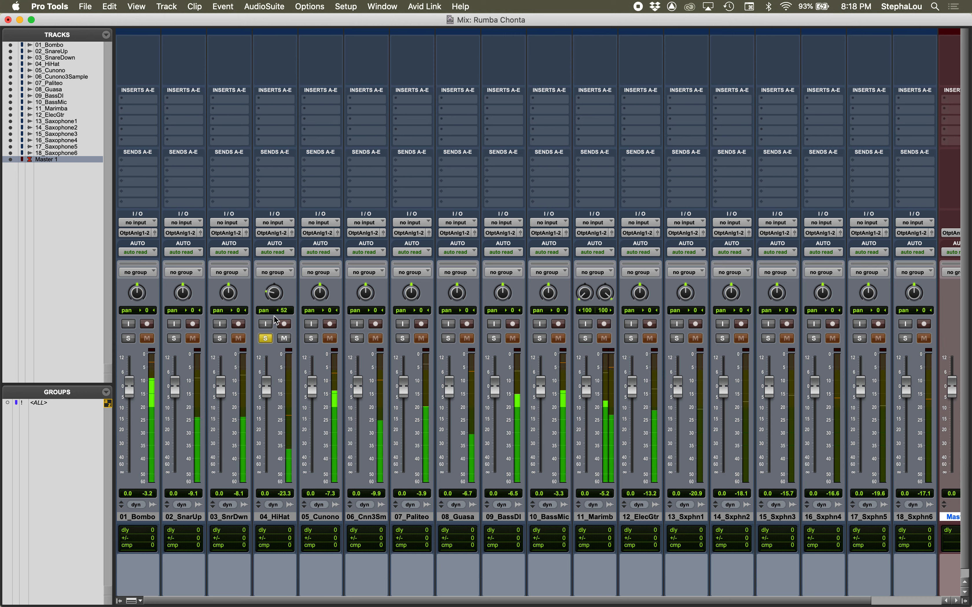
key(super+equal)
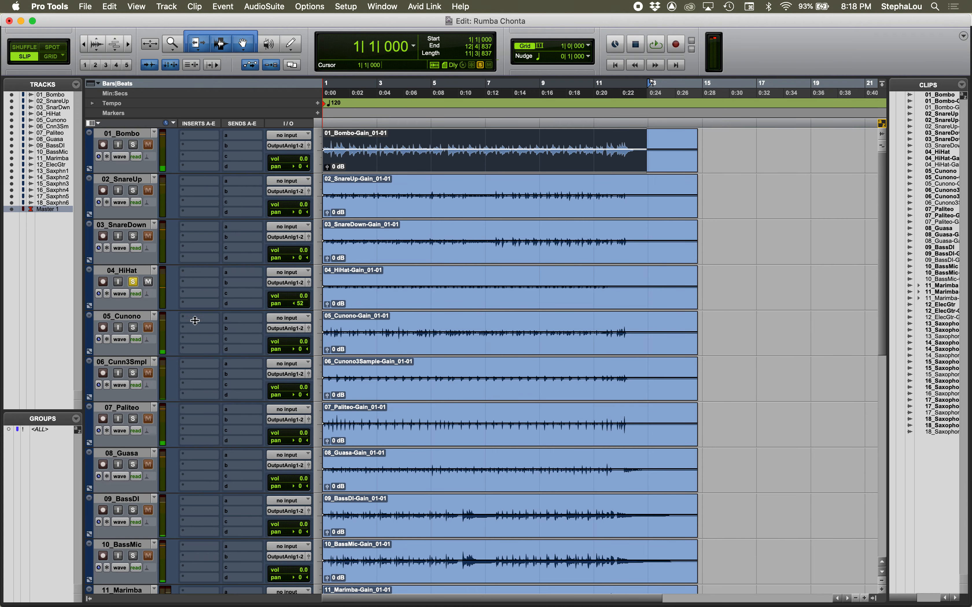
Step: Solo 05_Cunono instead of 04_HiHat, play it from the start, and show the Mix window
click(134, 328)
click(133, 283)
key(space)
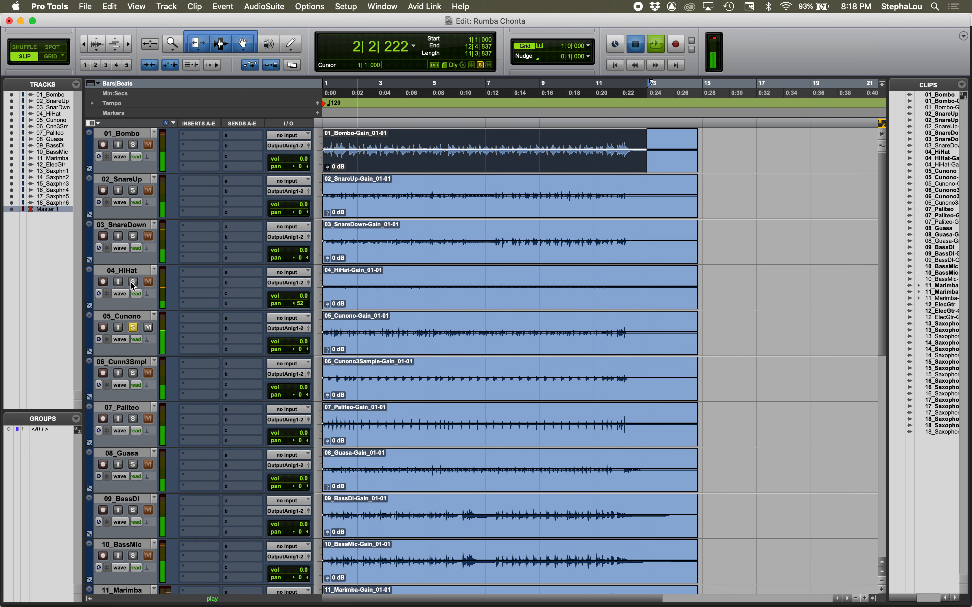
key(space)
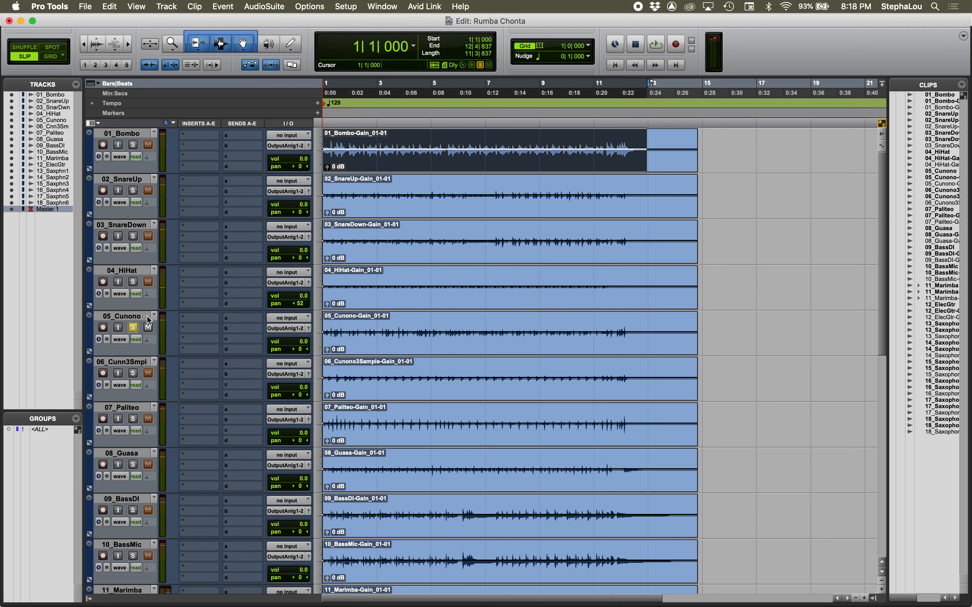
key(super+equal)
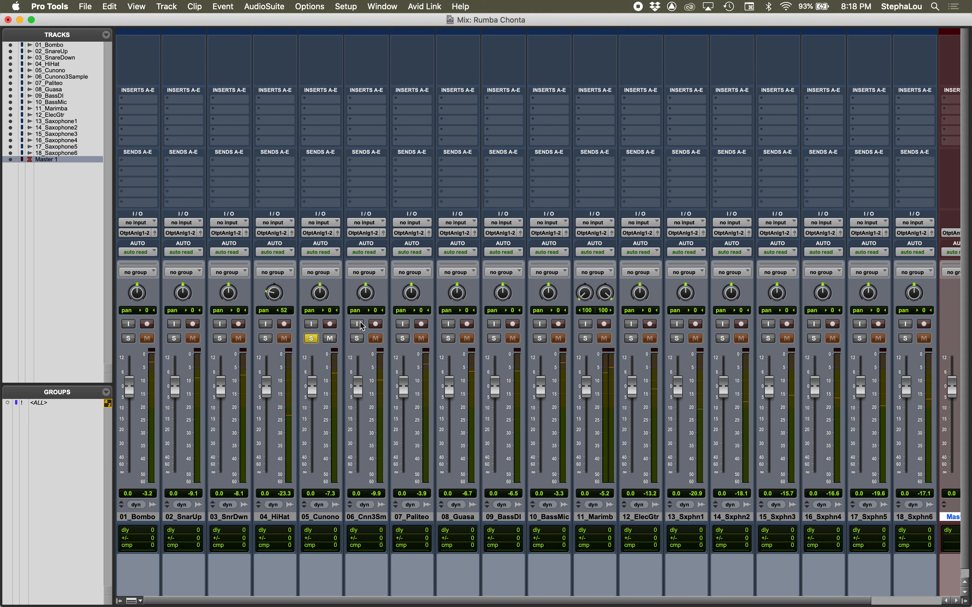
Step: Pan 05_Cunono to 52 right, play it, and briefly toggle the 04_HiHat solo to compare the two
drag(320, 292, 318, 271)
key(space)
click(265, 339)
click(267, 340)
Step: Solo 06_Cunono3Sample instead of 05_Cunono and play it
click(311, 338)
click(356, 338)
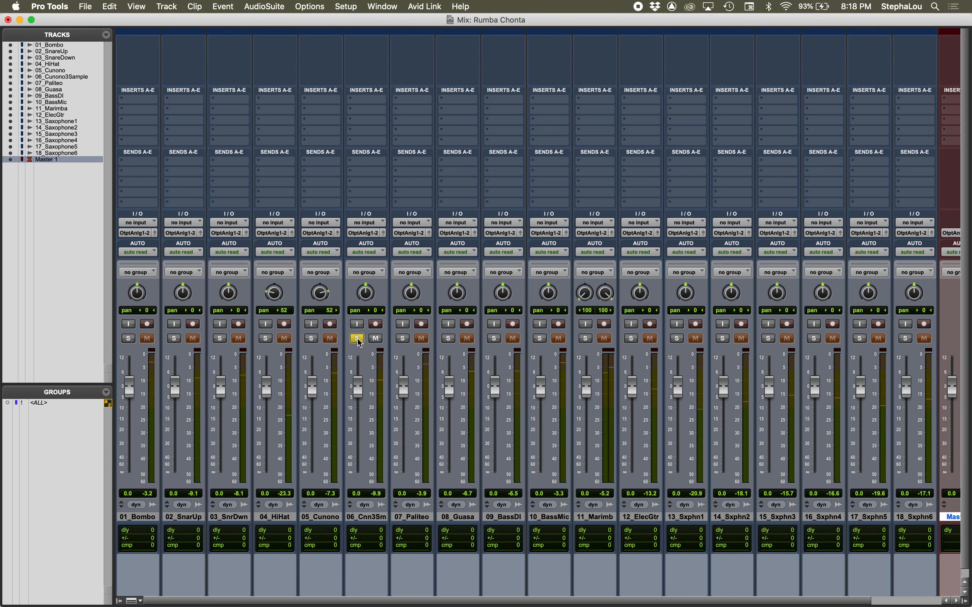
key(space)
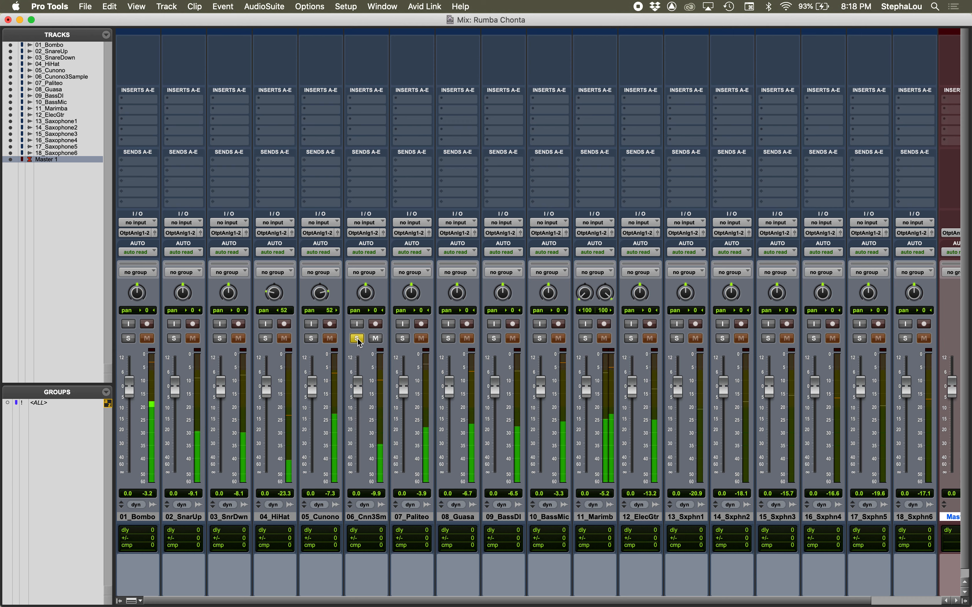
key(space)
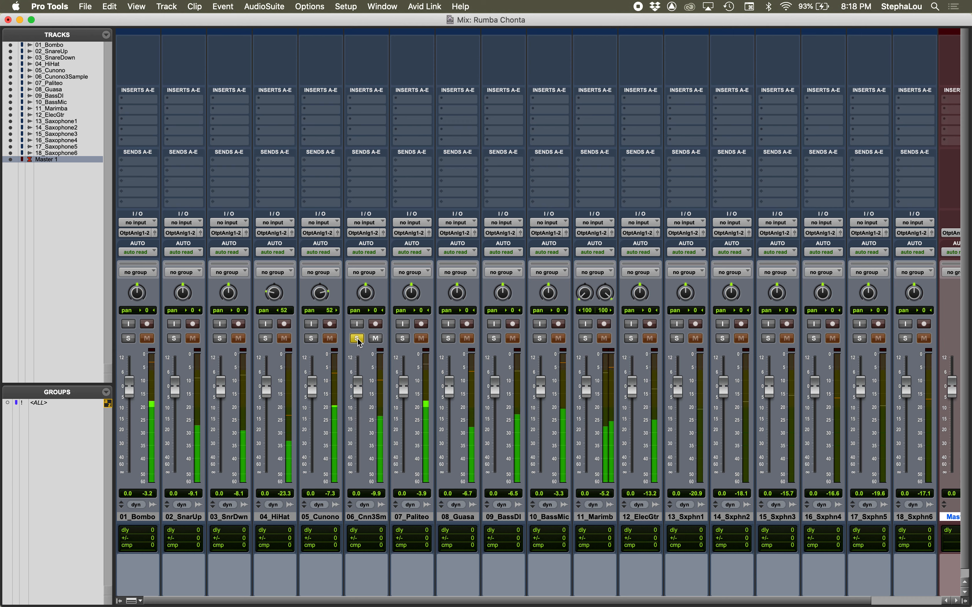
Step: Add 04_HiHat to the solo and play it together with 06_Cunono3Sample
click(269, 340)
key(space)
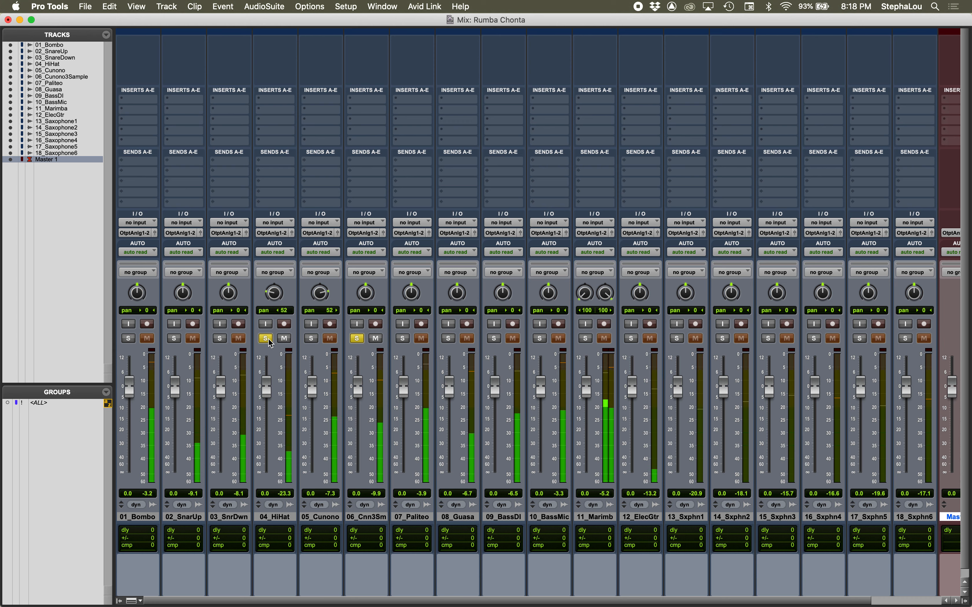
key(space)
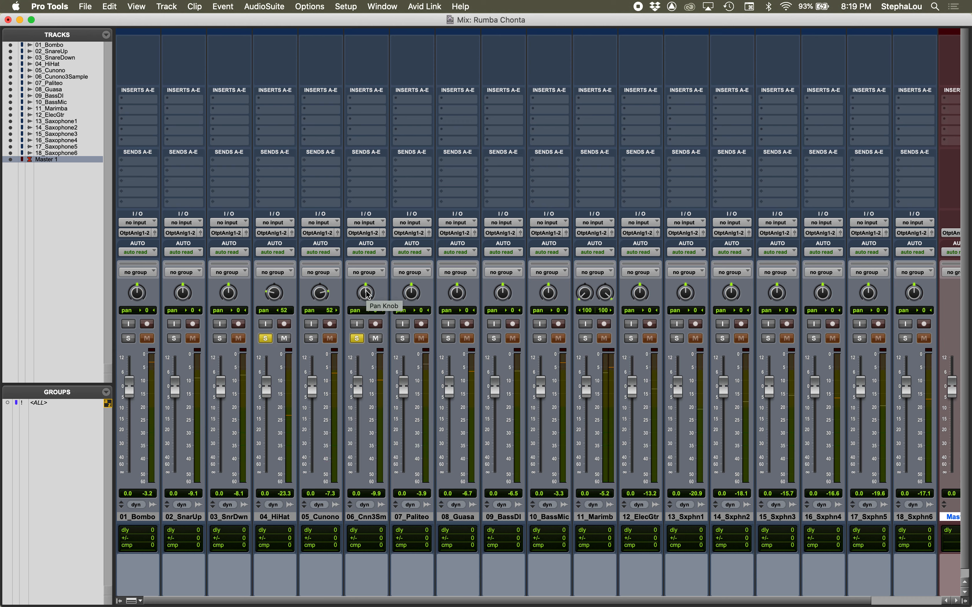
Step: Adjust the pan of 06_Cunono3Sample by ear against the hi-hat, settling on 43 right
drag(366, 296, 362, 275)
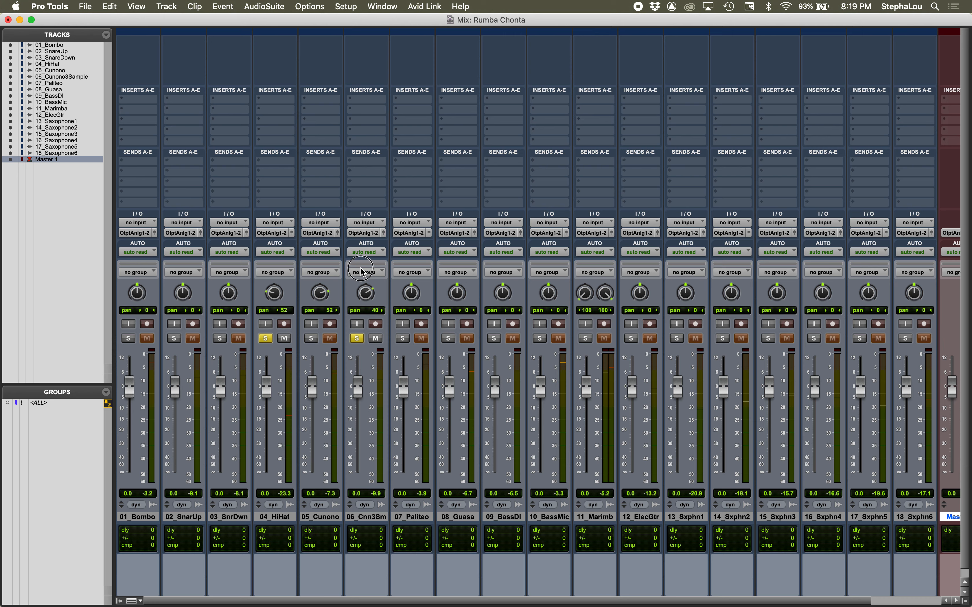
drag(362, 272, 368, 261)
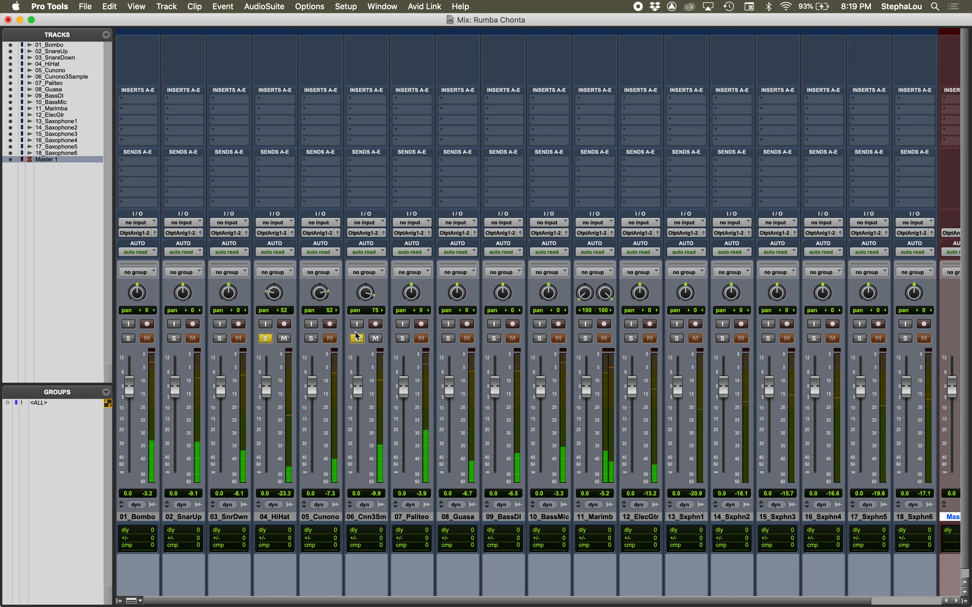
drag(365, 295, 363, 313)
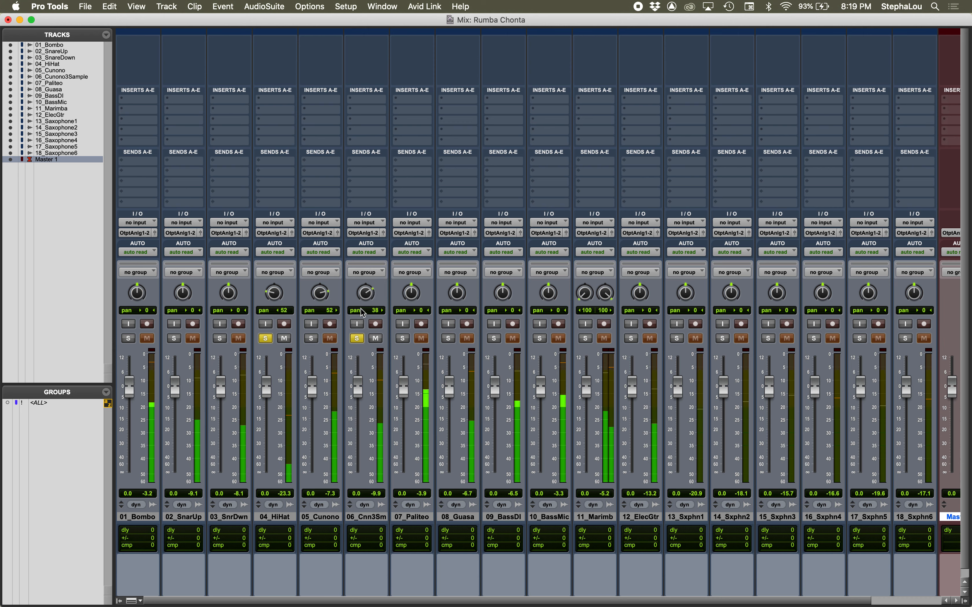
drag(364, 294, 365, 294)
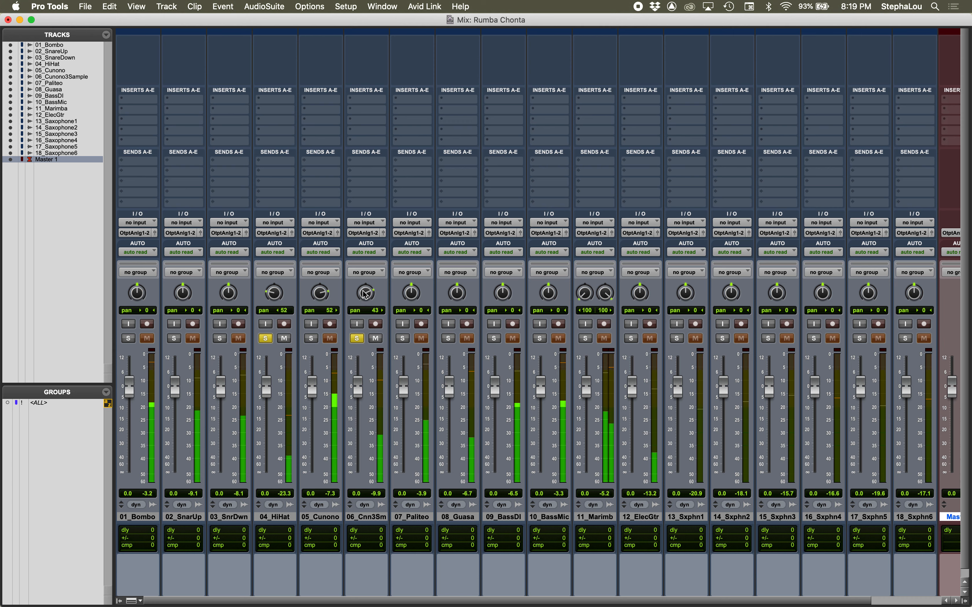
Step: Solo only 07_Paliteo, removing the solos from 06_Cunono3Sample and 04_HiHat
click(404, 339)
click(356, 339)
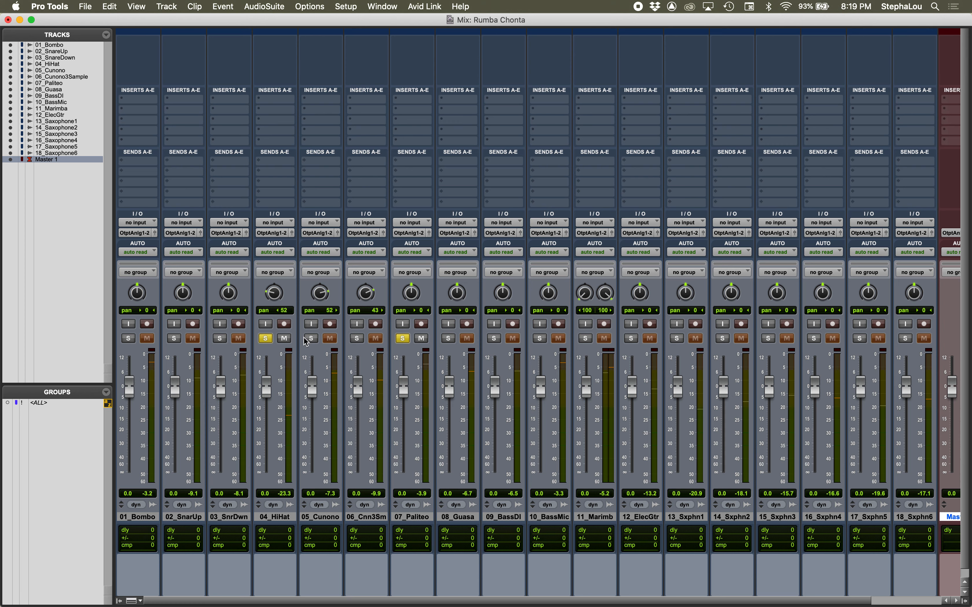
click(266, 339)
Step: Solo 08_Guasa instead of 07_Paliteo and play it
click(449, 339)
click(402, 339)
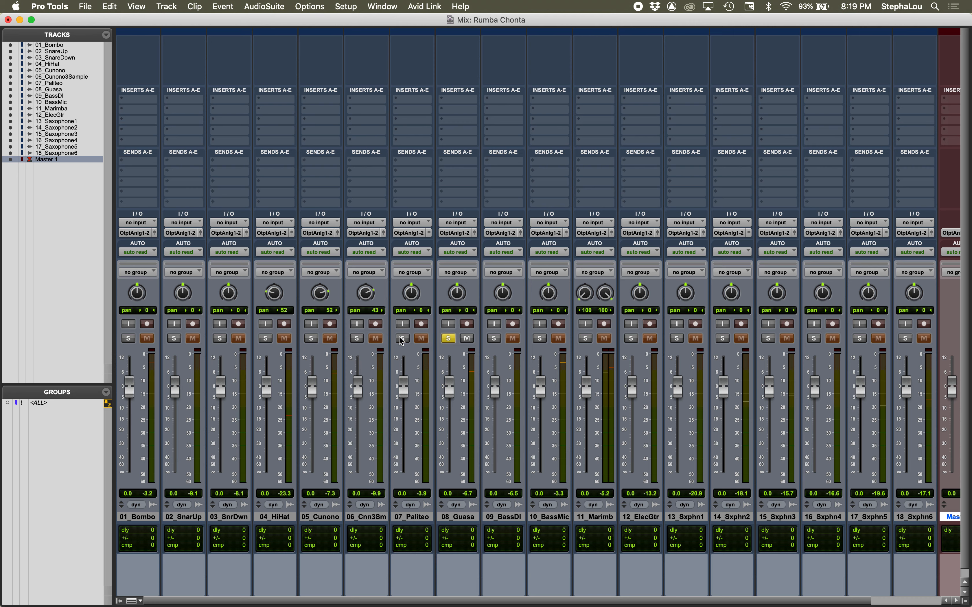
key(space)
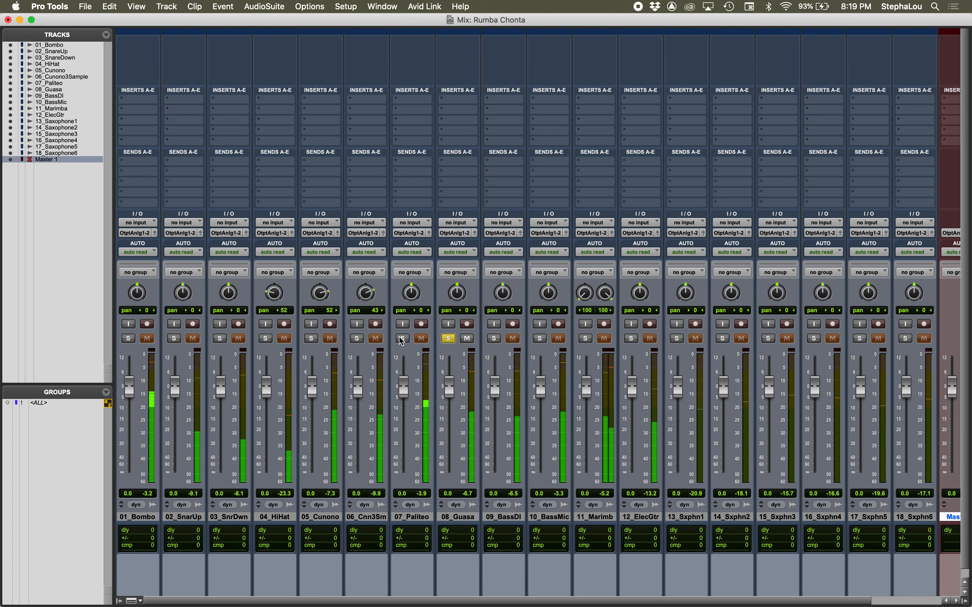
key(space)
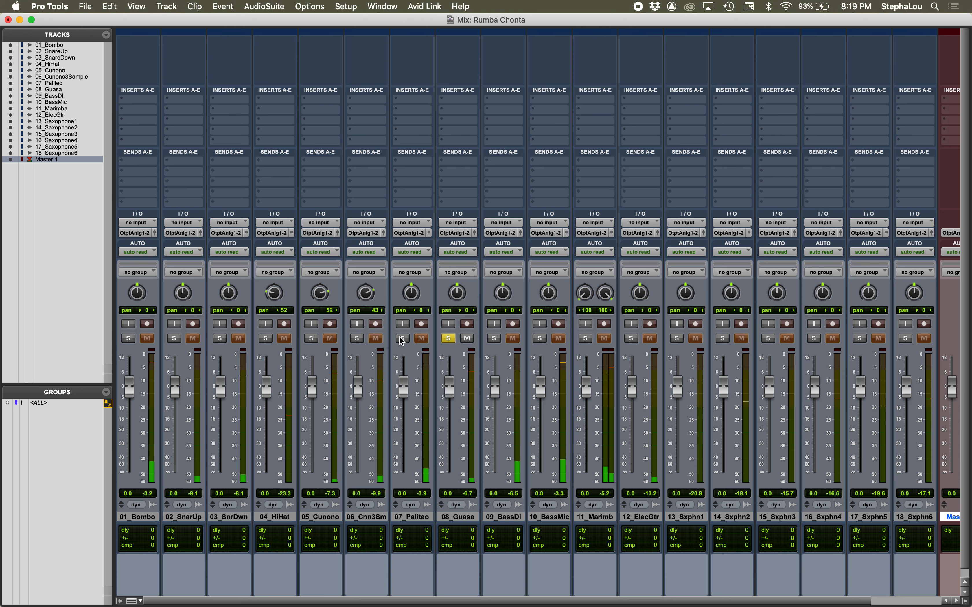
Step: Add 09_BassDI, 10_BassMic and 11_Marimba one by one to the 08_Guasa solo during playback
click(488, 339)
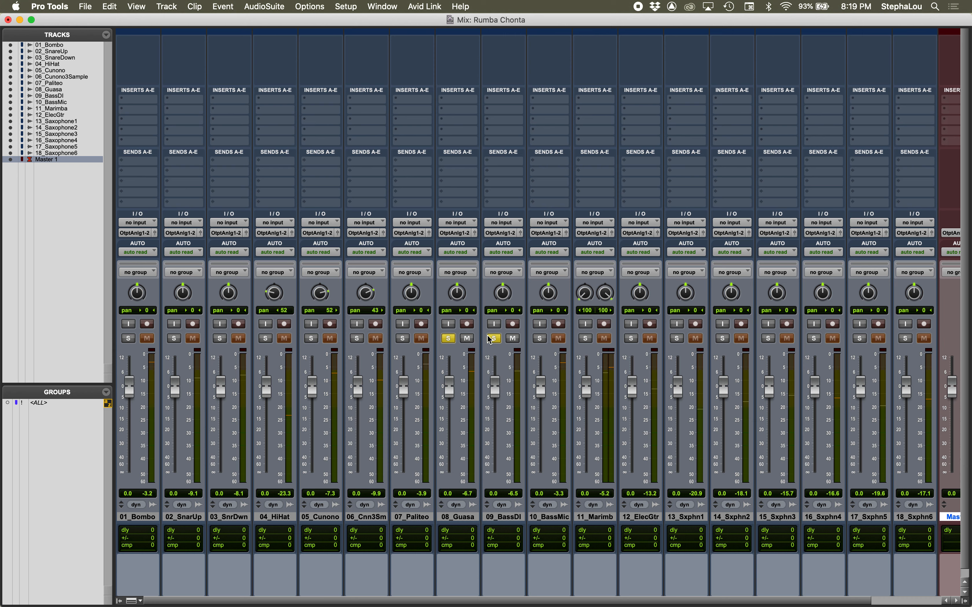
key(space)
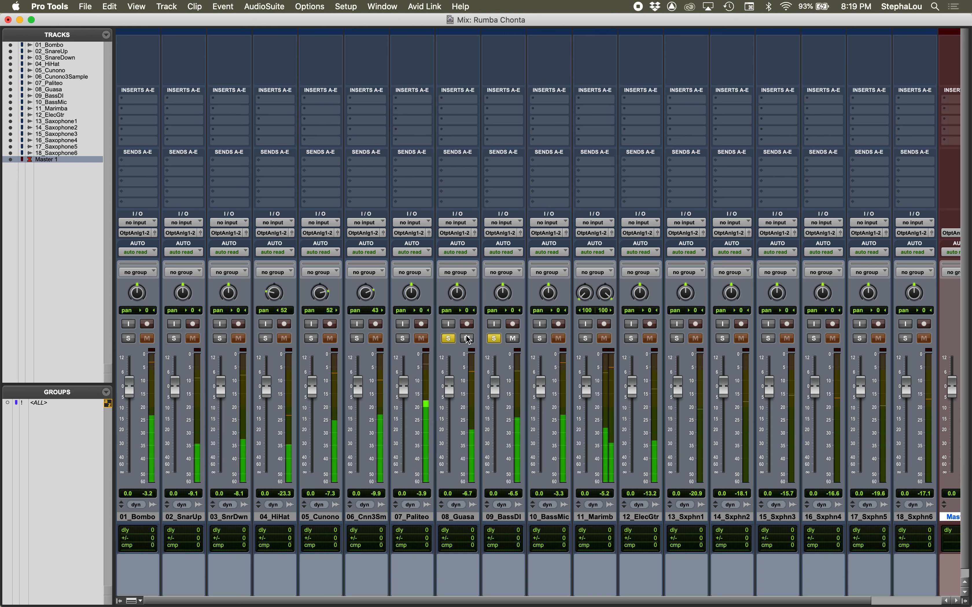
click(540, 339)
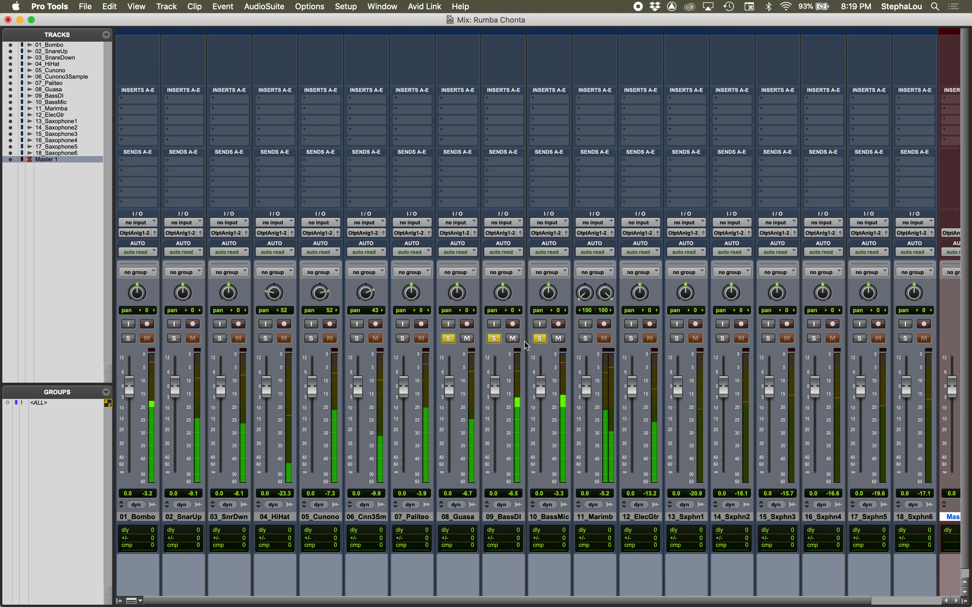
click(586, 339)
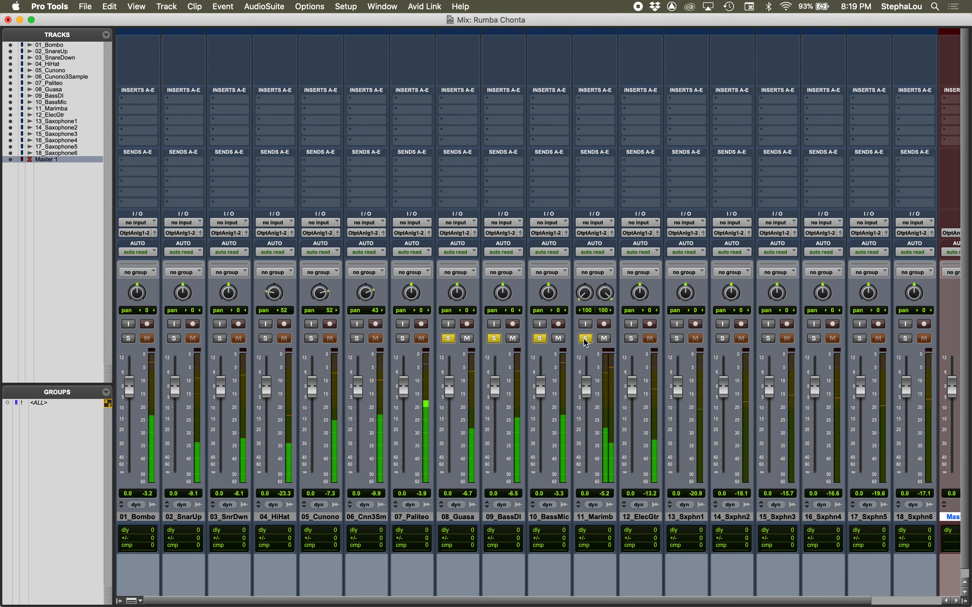
key(space)
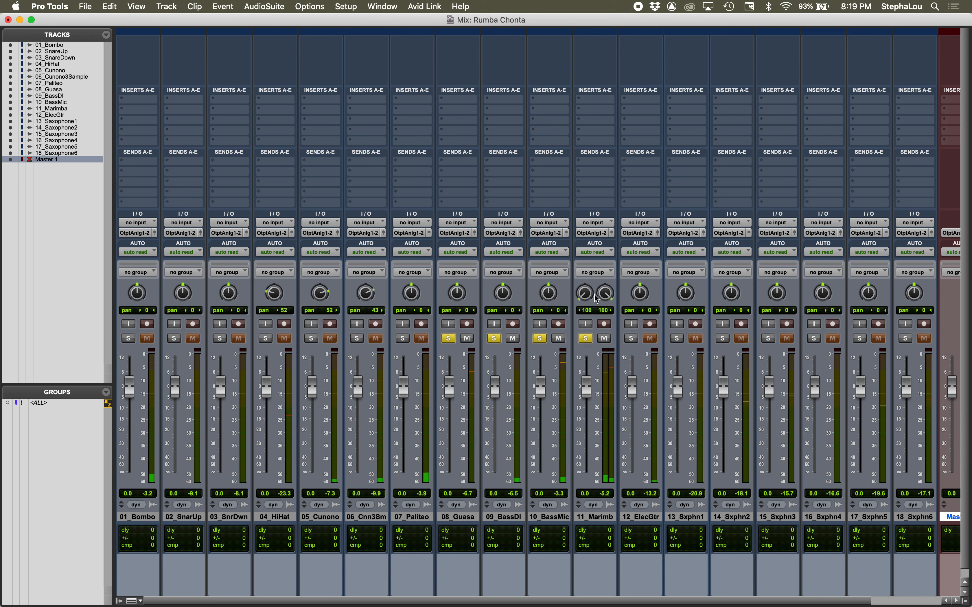
Step: Add 12_ElecGtr to the solo and play, taking 11_Marimba and 10_BassMic out of the solo
click(631, 339)
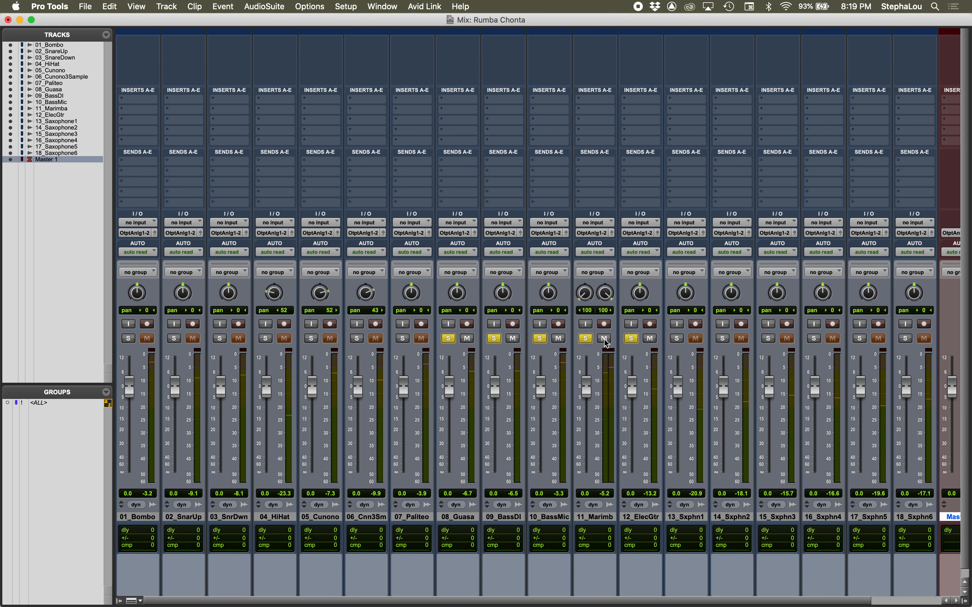
key(space)
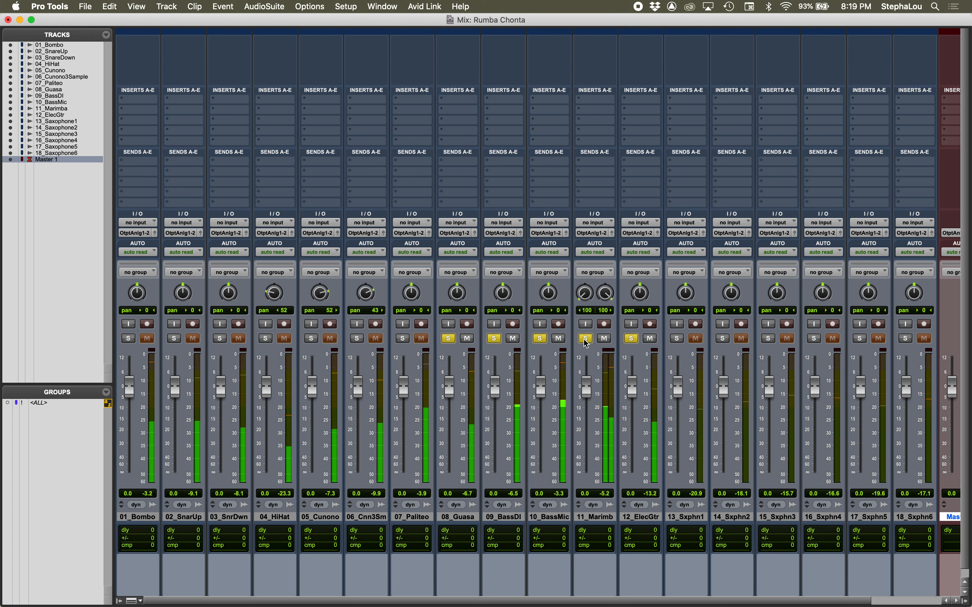
click(586, 339)
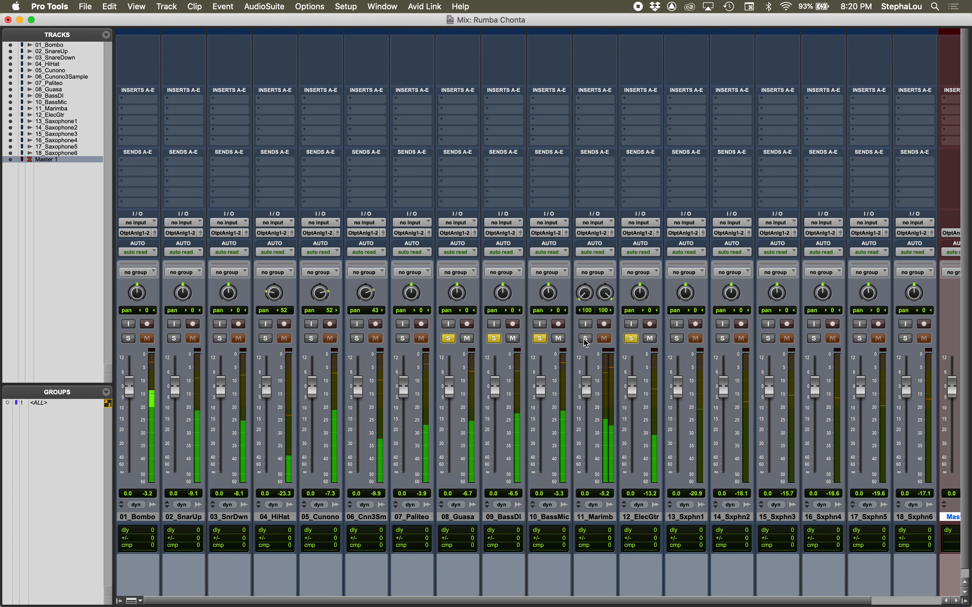
click(539, 338)
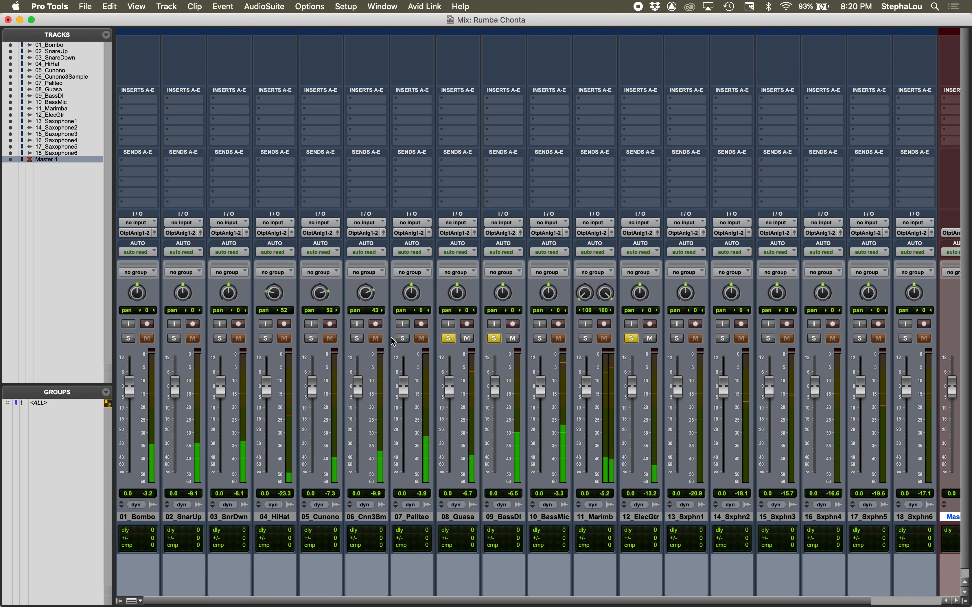
Step: Add 04_HiHat to the solo, remove 09_BassDI, and toggle the 08_Guasa solo off and on to compare
click(266, 339)
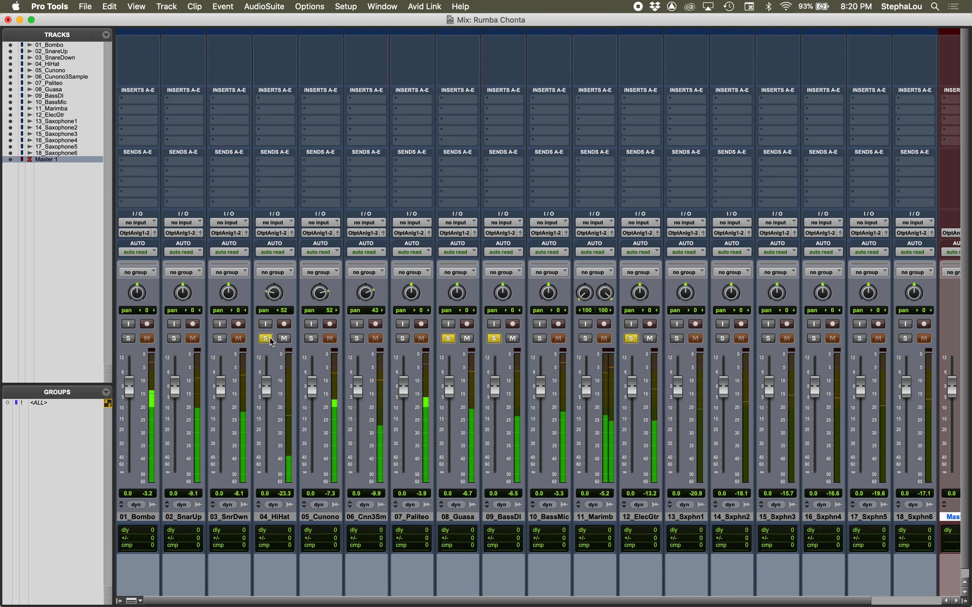
click(494, 338)
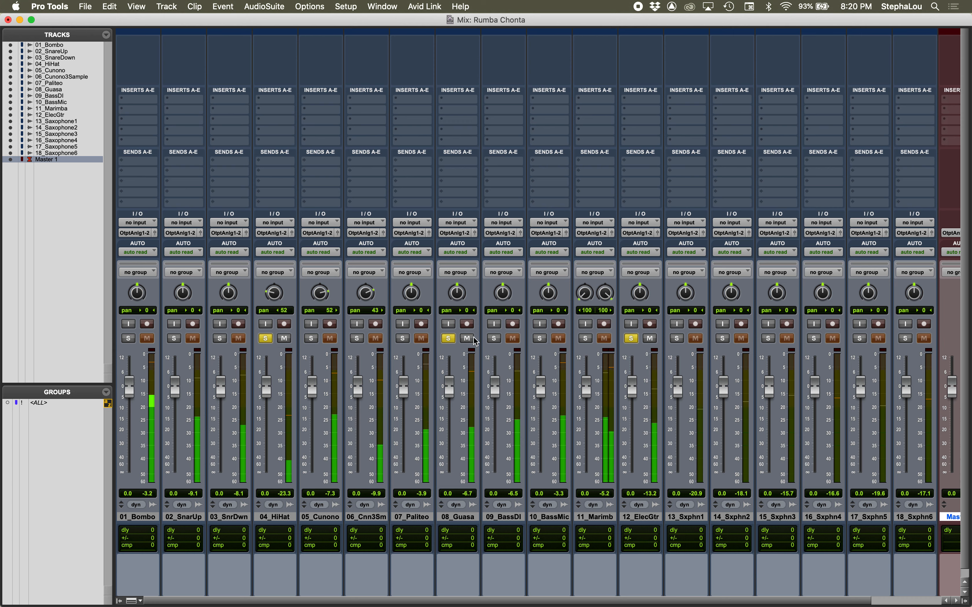
click(448, 339)
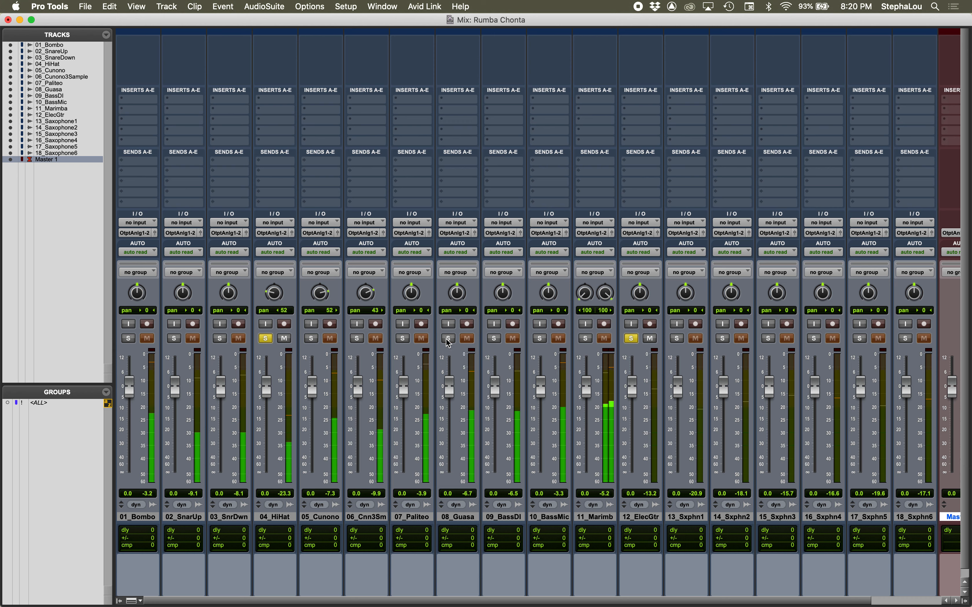
click(449, 340)
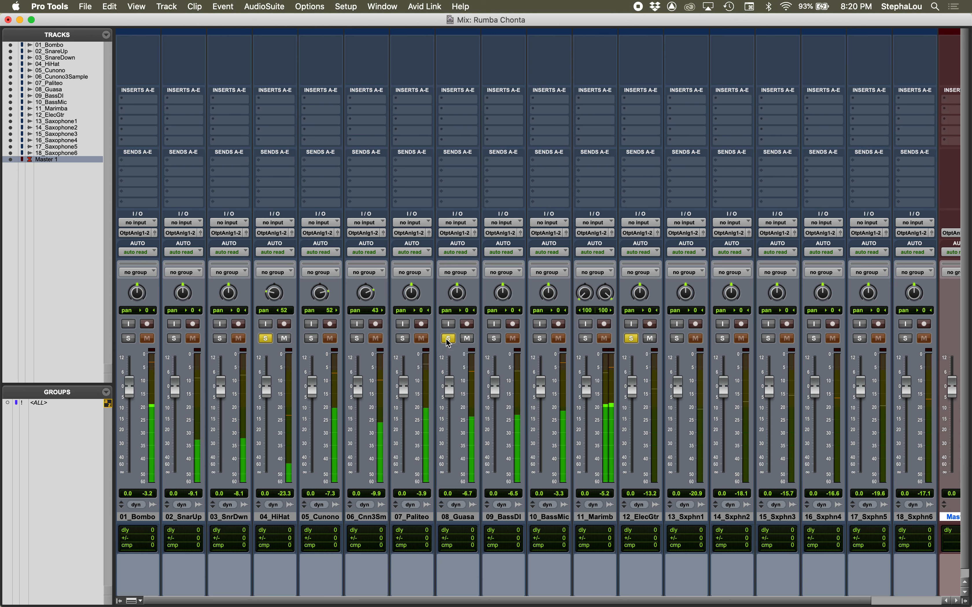
Step: Pan 12_ElecGtr to 87 left and play it with 04_HiHat and 08_Guasa
key(space)
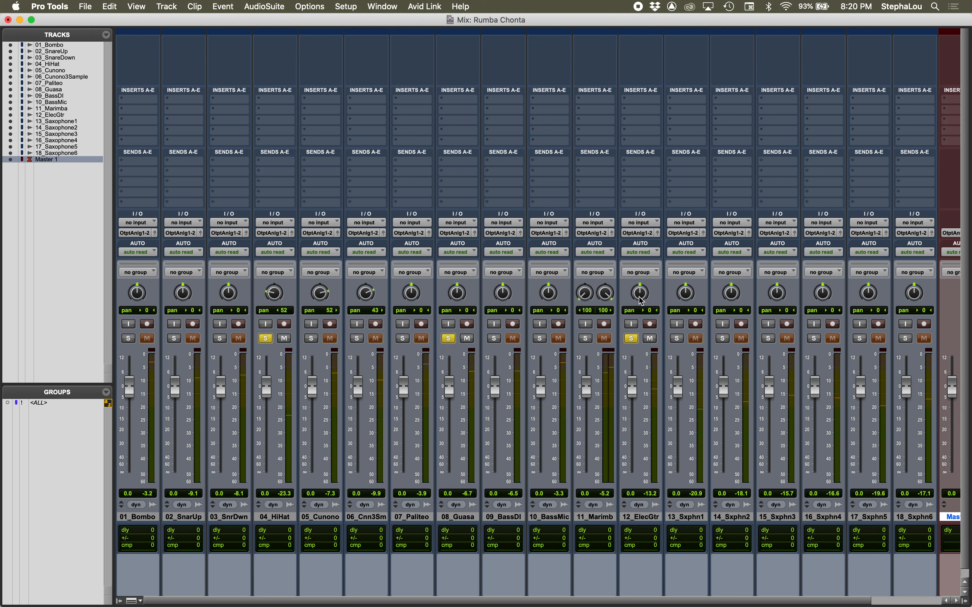
drag(641, 301, 643, 345)
key(space)
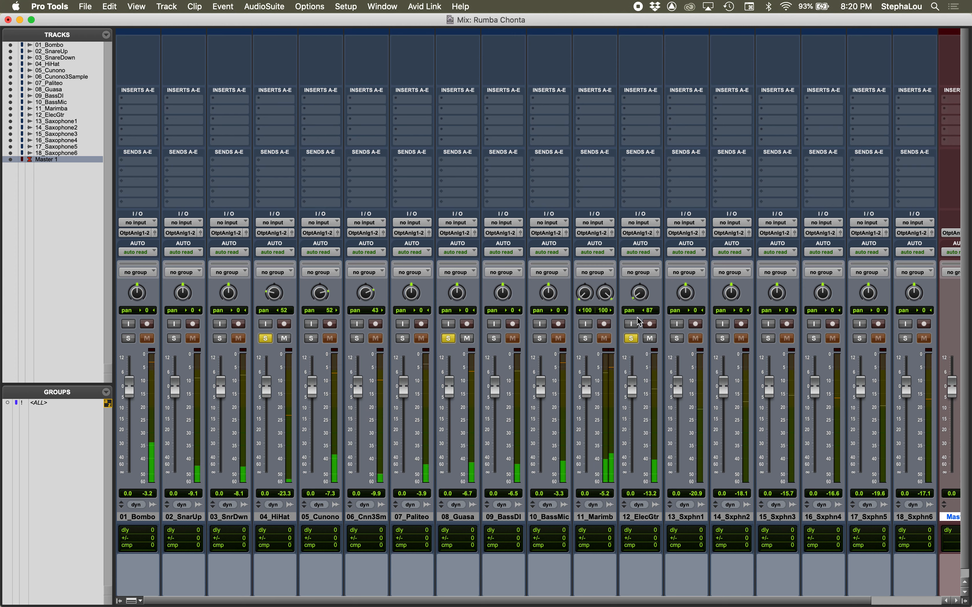
Step: Show the Edit window and place the edit cursor in the 12_ElecGtr clip just after the start of bar 6
key(super+equal)
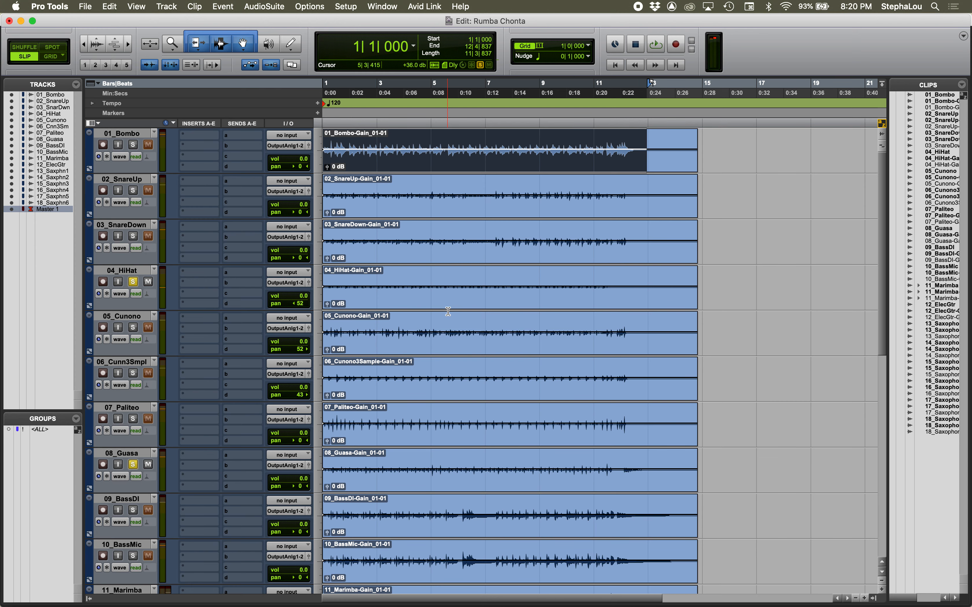
scroll(448, 311, down, 3)
scroll(448, 311, up, 3)
scroll(420, 416, down, 3)
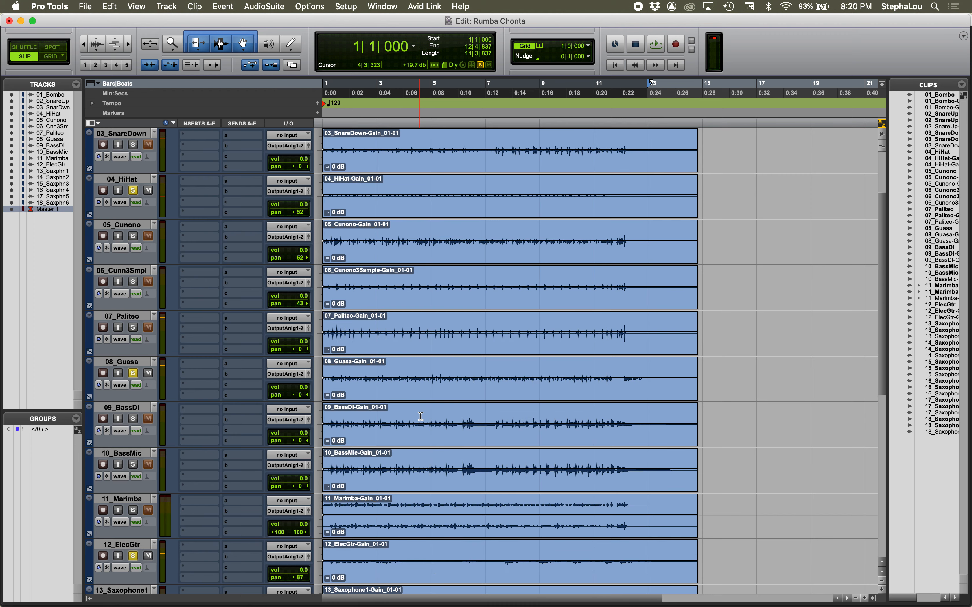
scroll(173, 453, down, 5)
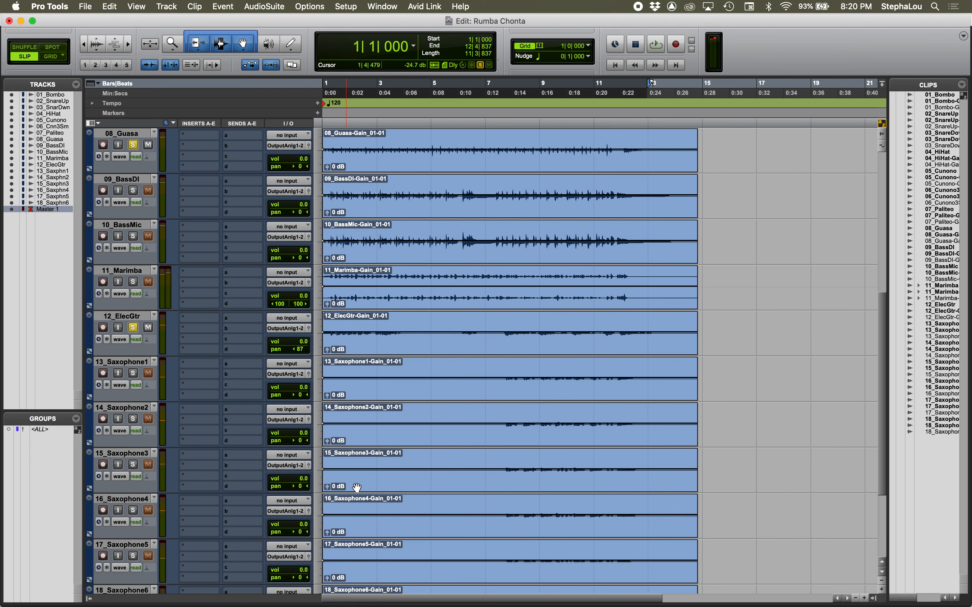
click(462, 324)
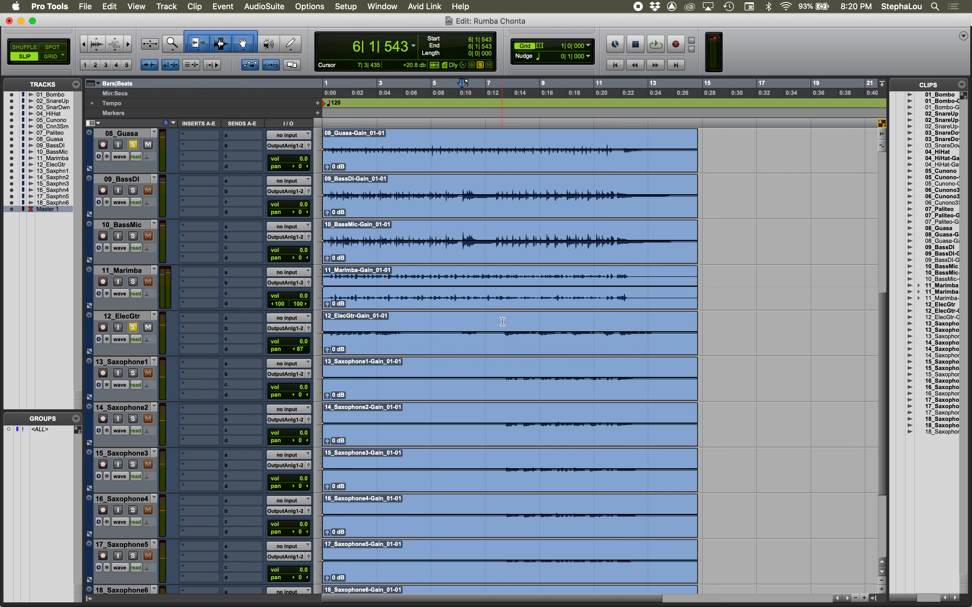
Step: Pan 12_ElecGtr to 100 left, play it from the cursor, and remove its solo
drag(304, 356, 281, 353)
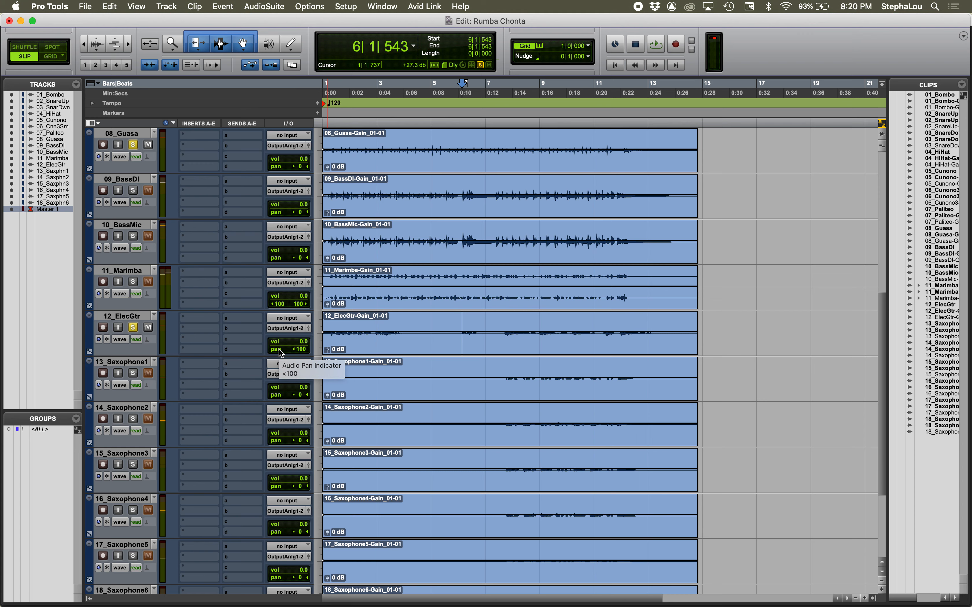
key(space)
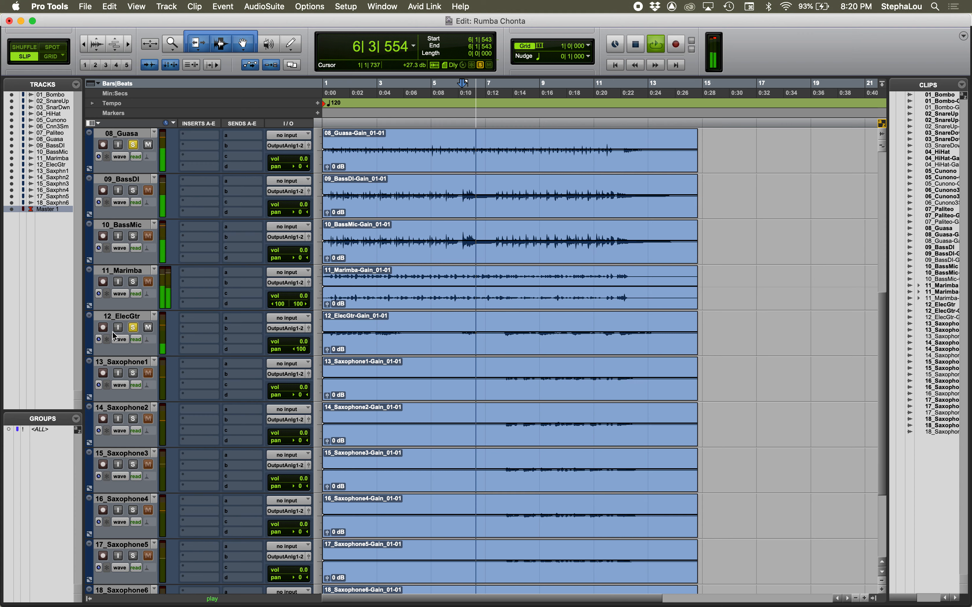
key(space)
click(133, 328)
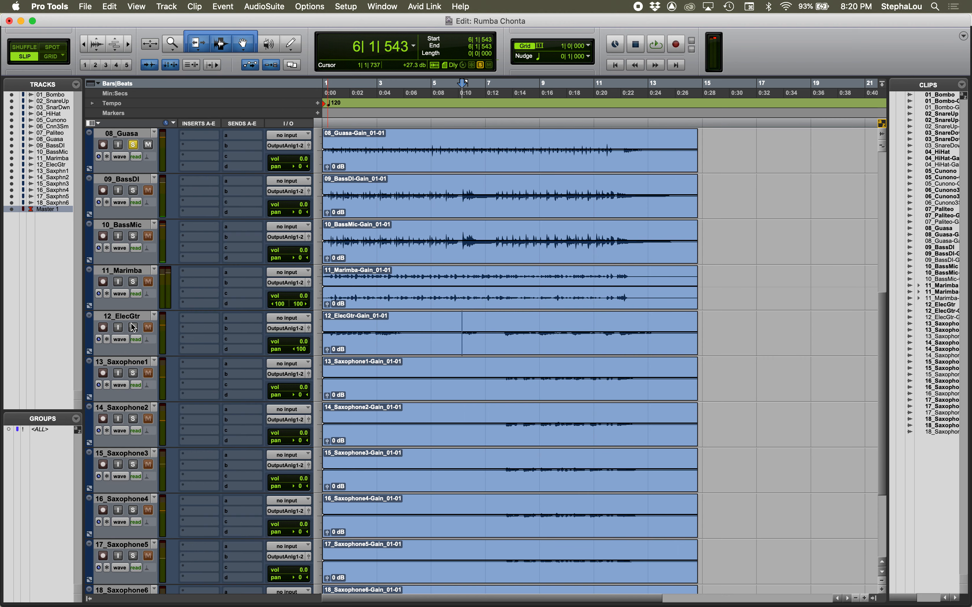
Step: Remove the solos from 08_Guasa and 04_HiHat
click(133, 144)
scroll(135, 225, up, 10)
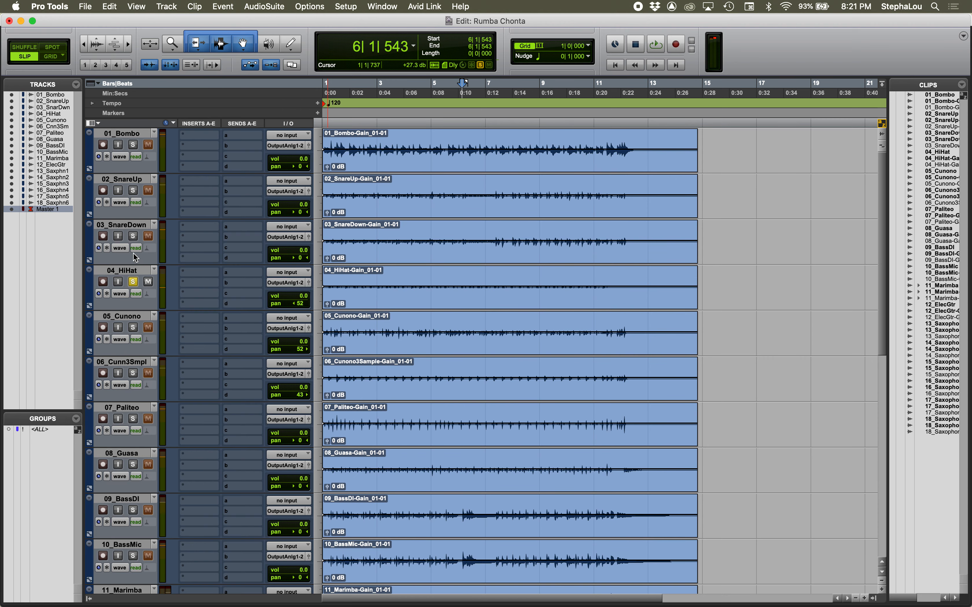
click(133, 281)
Step: Select the 13_Saxophone1 track and the range 7|3|681 to 13|2|556 across all six saxophone clips
scroll(133, 281, down, 10)
scroll(133, 282, up, 3)
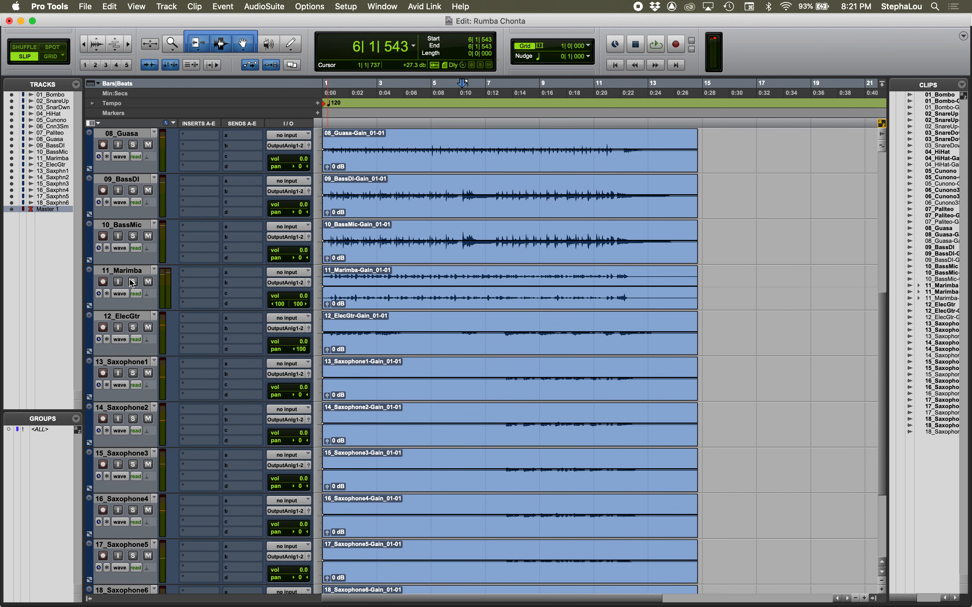
scroll(133, 282, down, 3)
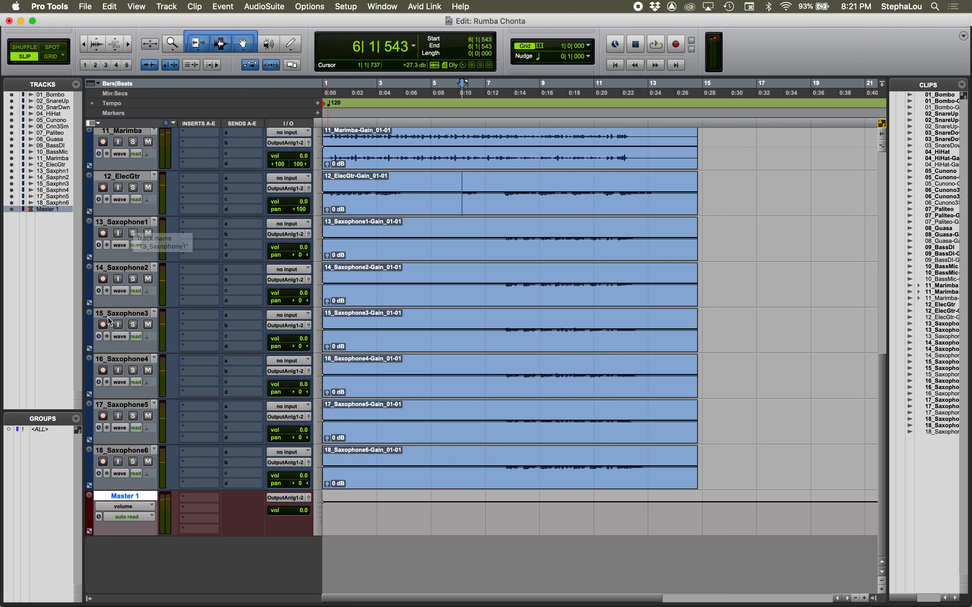
click(128, 225)
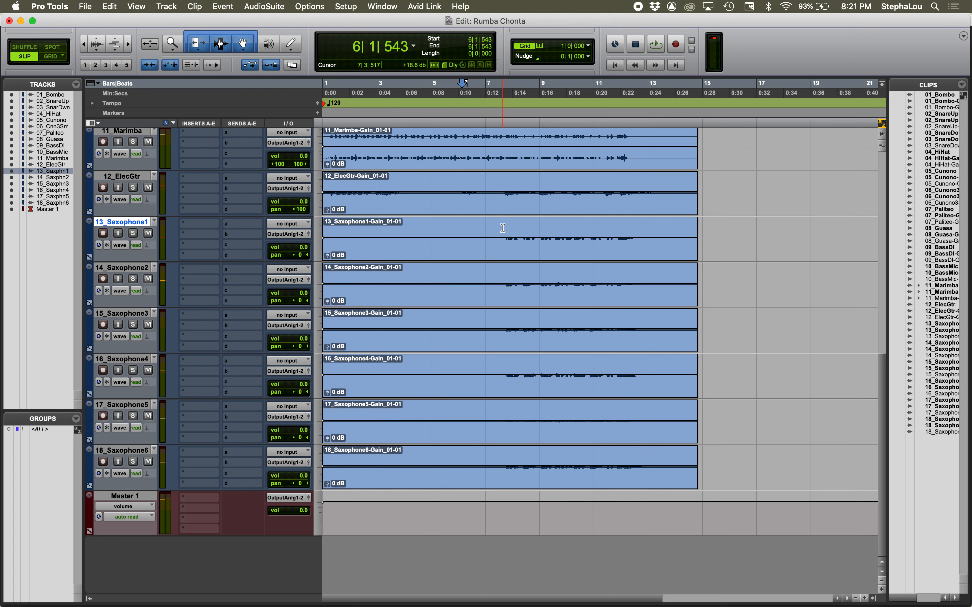
drag(504, 229, 658, 461)
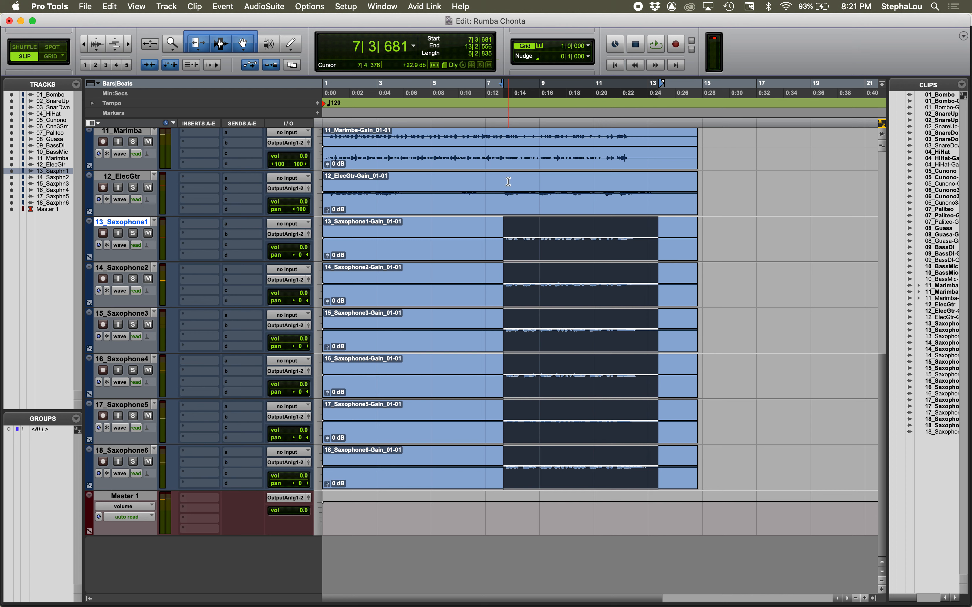
Step: Play the selection with 12_ElecGtr and saxophones 1 to 3 soloed, and remove the 12_ElecGtr solo
click(133, 234)
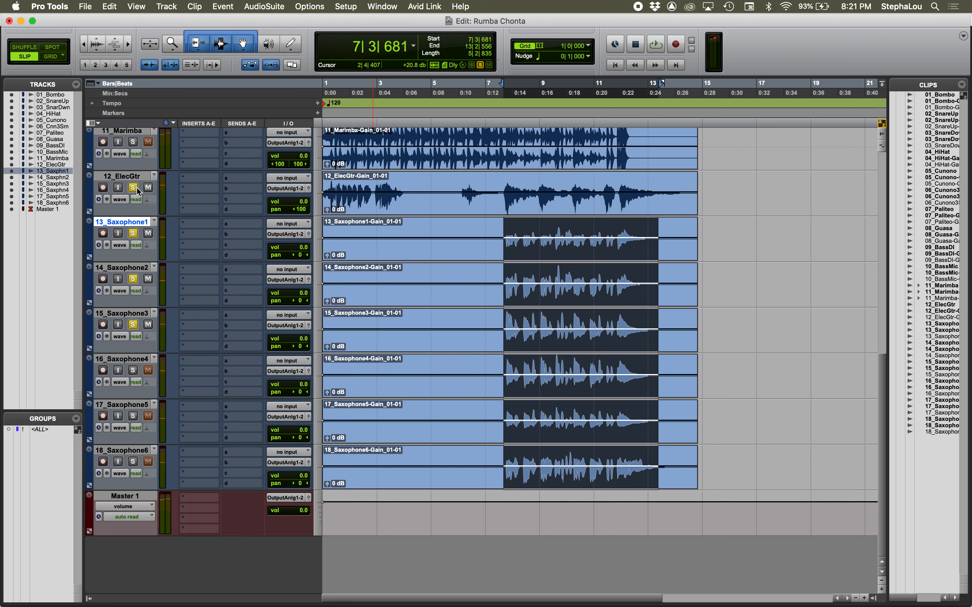
key(space)
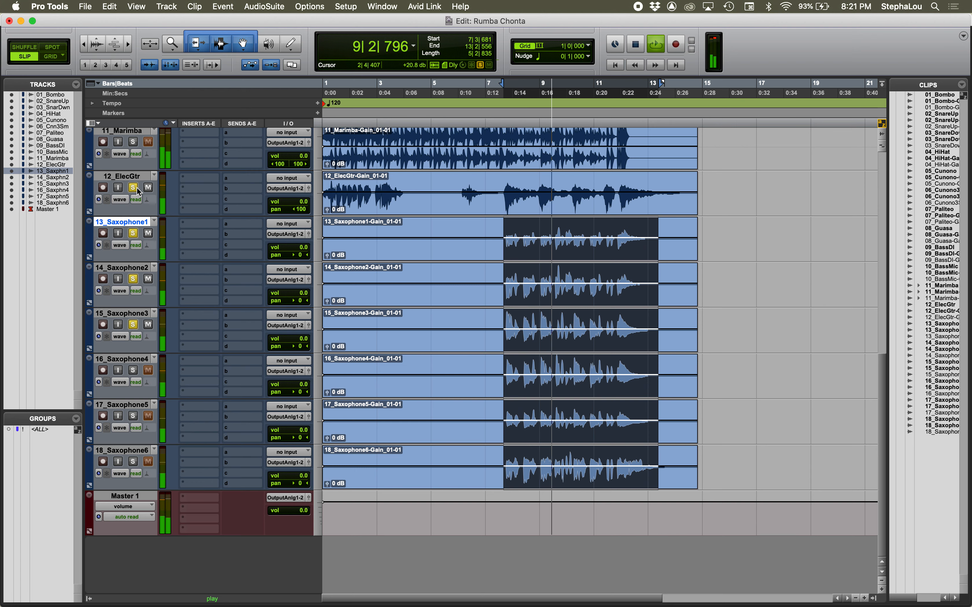
key(space)
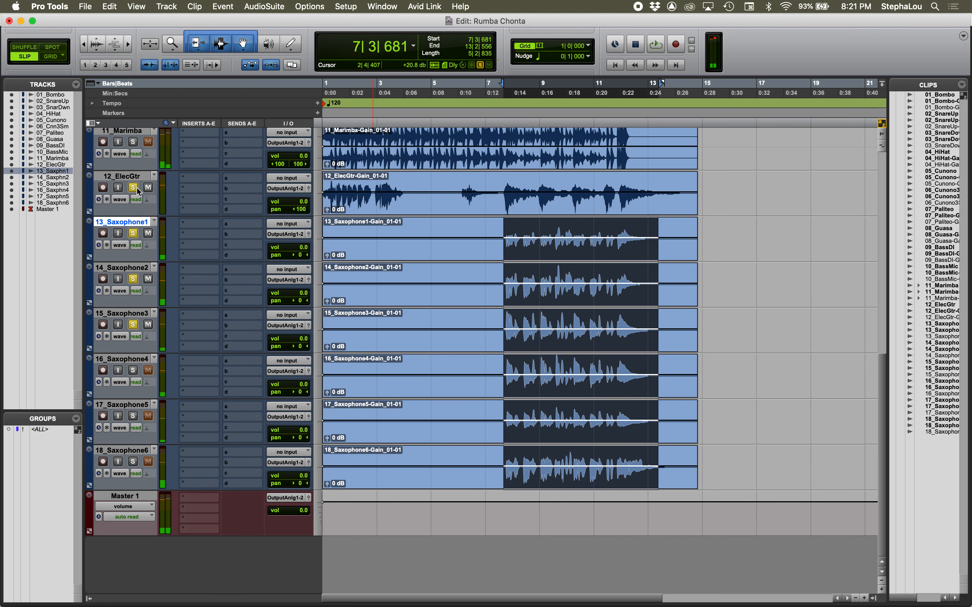
click(133, 188)
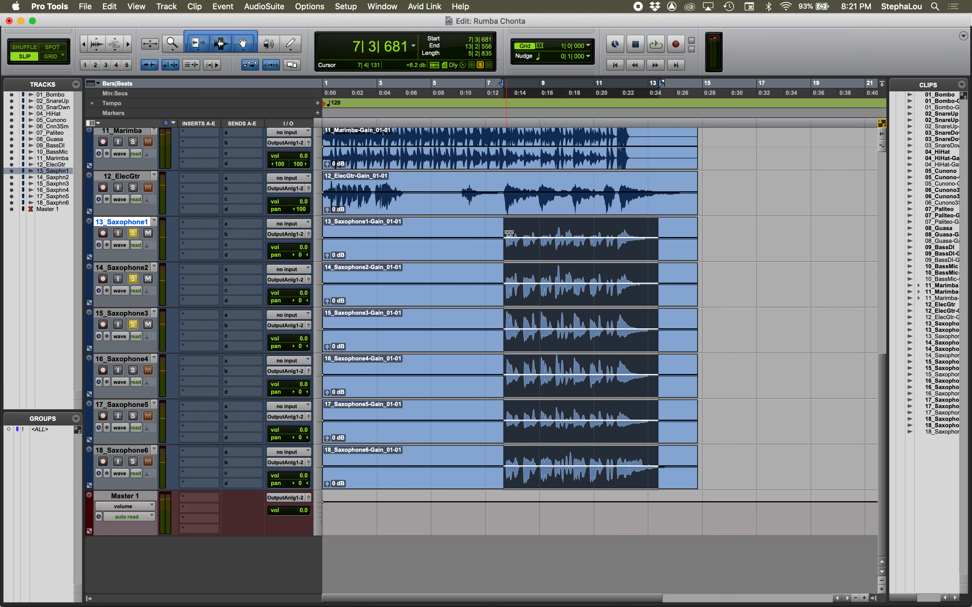
Step: Show the Mix window, add 16_Saxophone4, 17_Saxophone5 and 18_Saxophone6 to the solo, and play all six saxophones
key(super+equal)
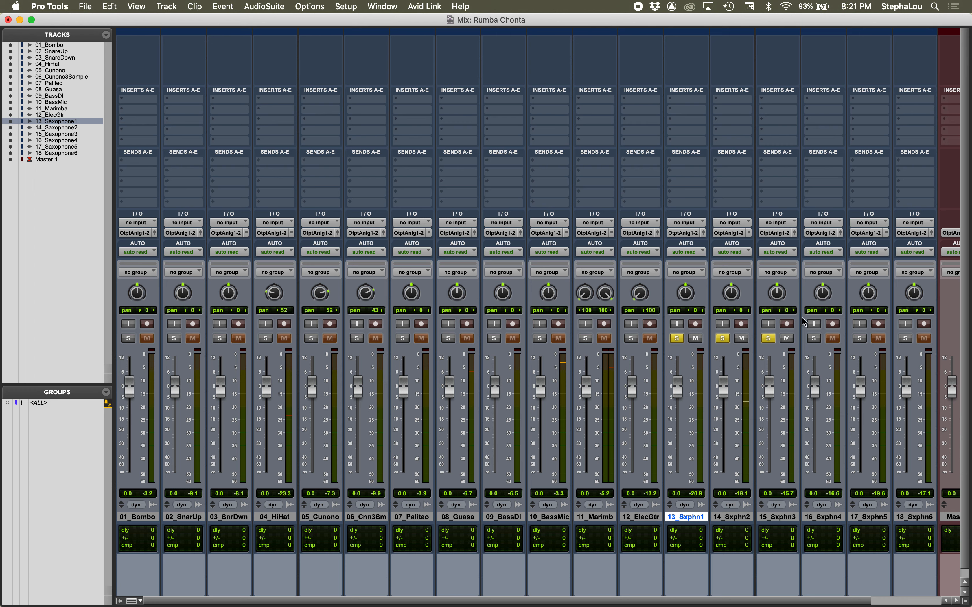
click(816, 339)
click(860, 339)
click(906, 339)
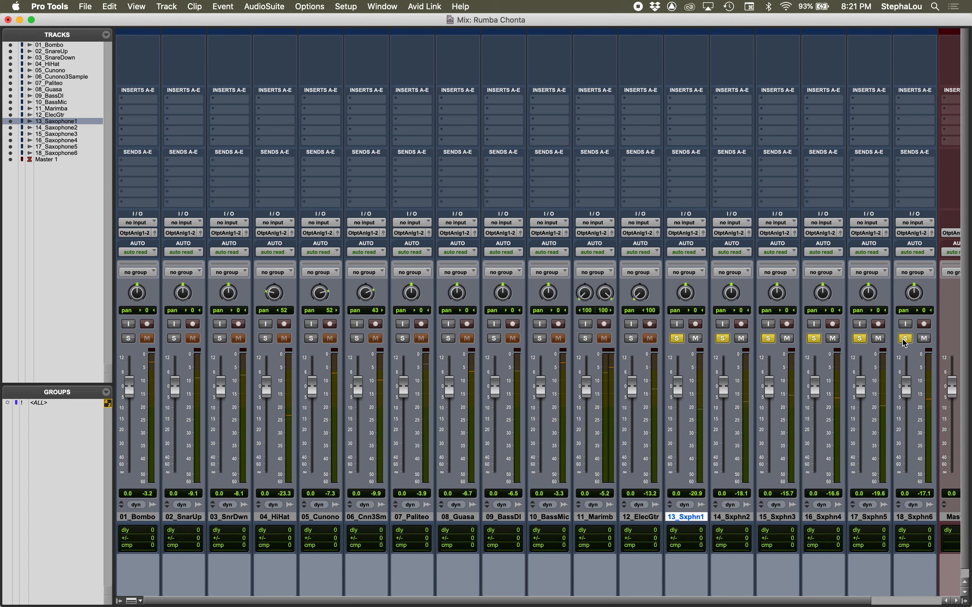
key(space)
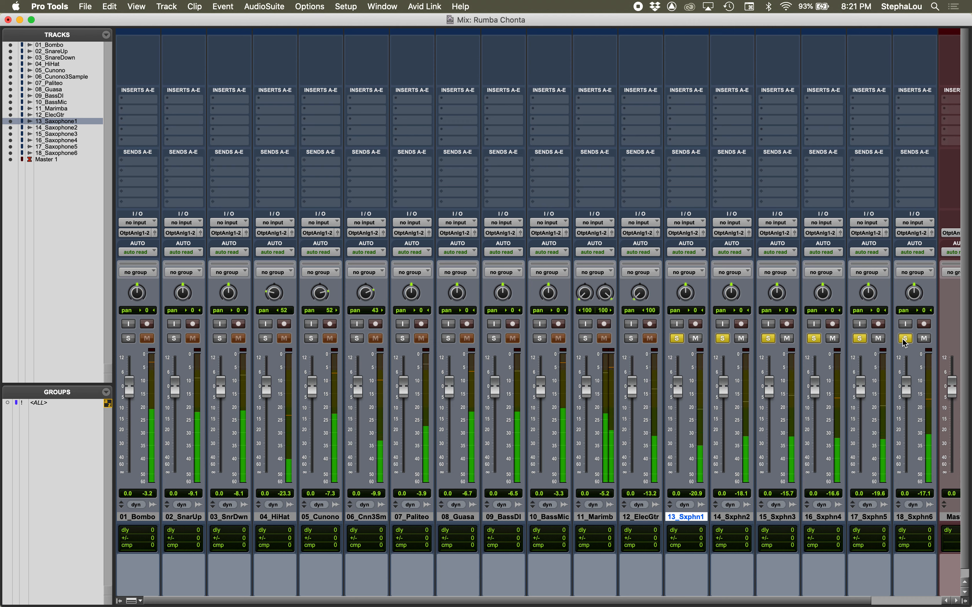
key(space)
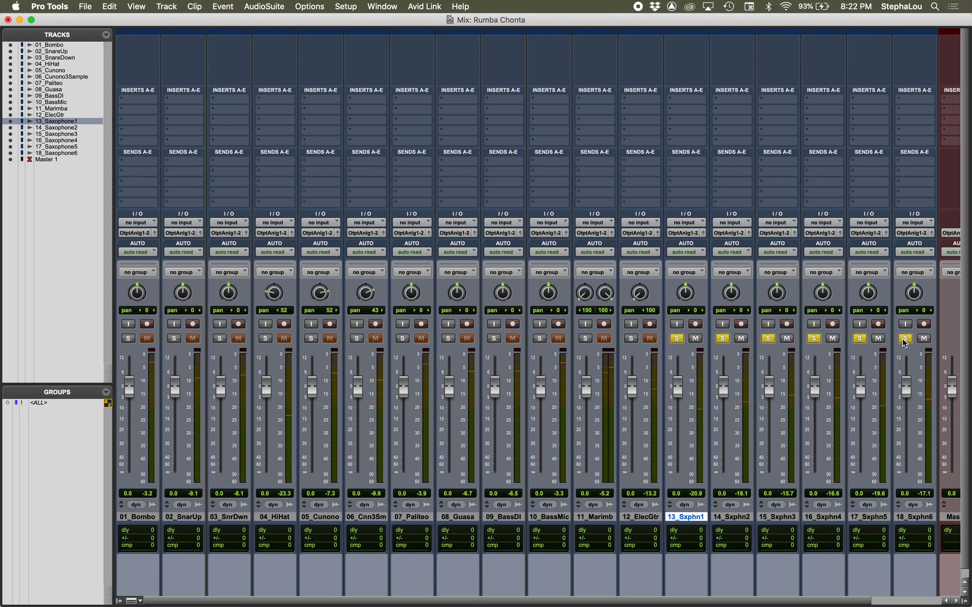
Step: Remove the solos from saxophones 6, 5, 4, 3 and 2, keeping only 13_Saxophone1 soloed
click(906, 339)
click(859, 340)
click(815, 339)
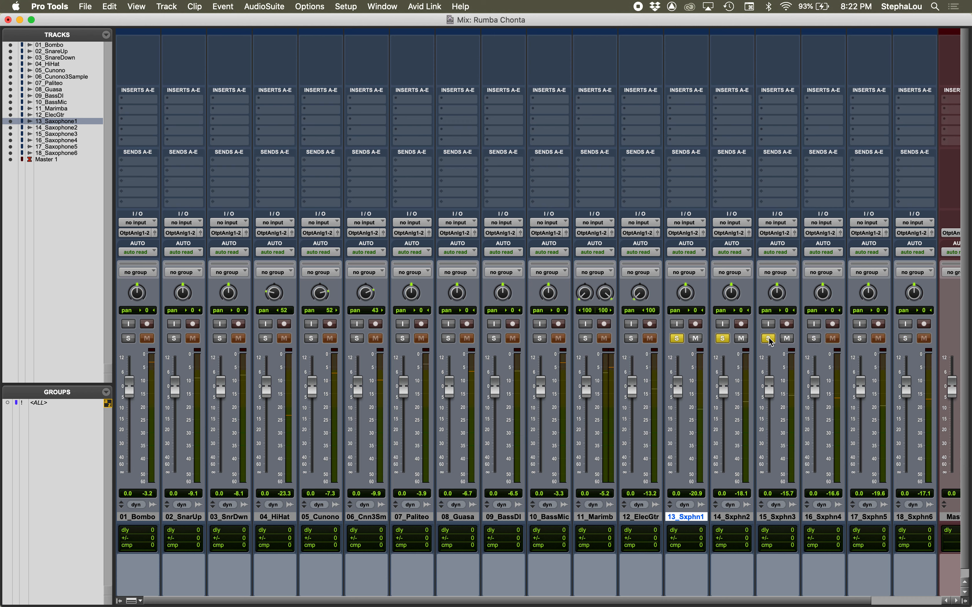
click(766, 340)
click(722, 339)
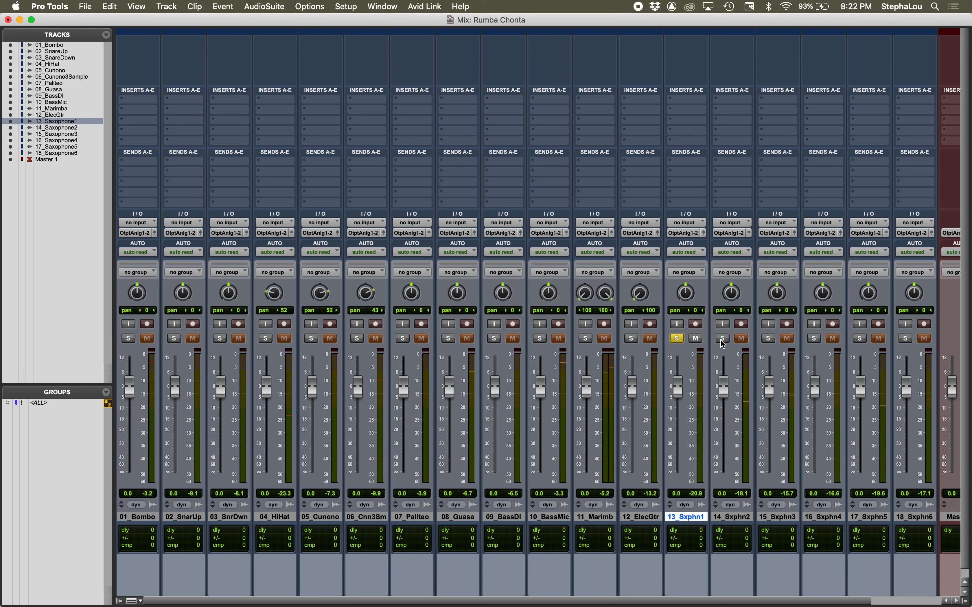
Step: Play the selection, add 14_Saxophone2 to the solo, and toggle the 13_Saxophone1 solo off and on to compare
scroll(723, 342, down, 1)
key(space)
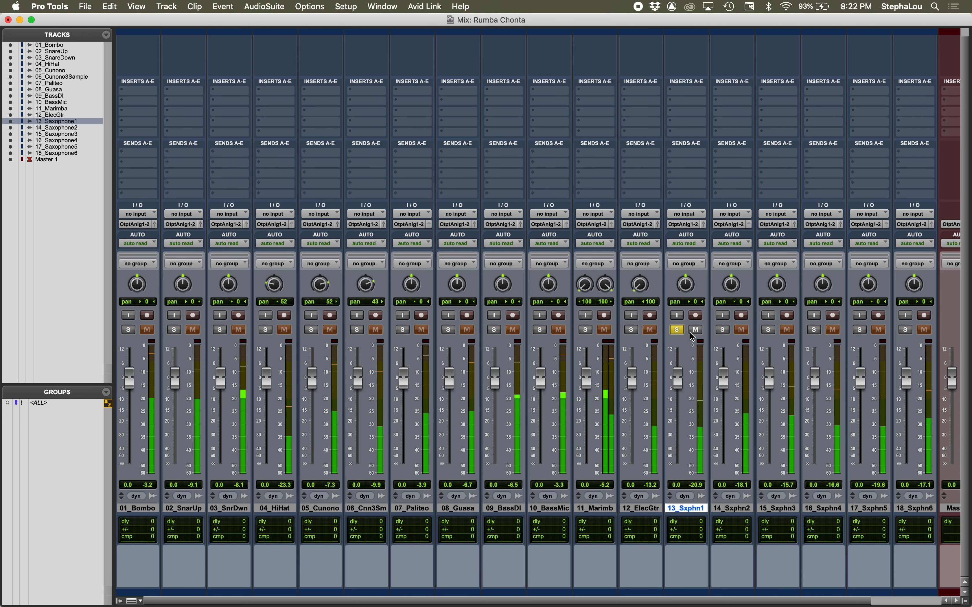
click(722, 330)
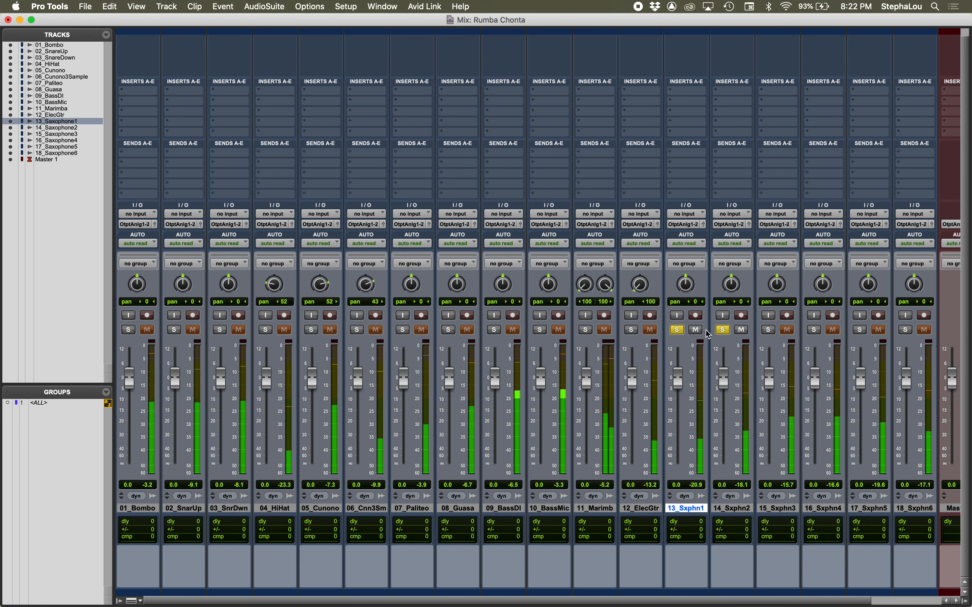
click(677, 329)
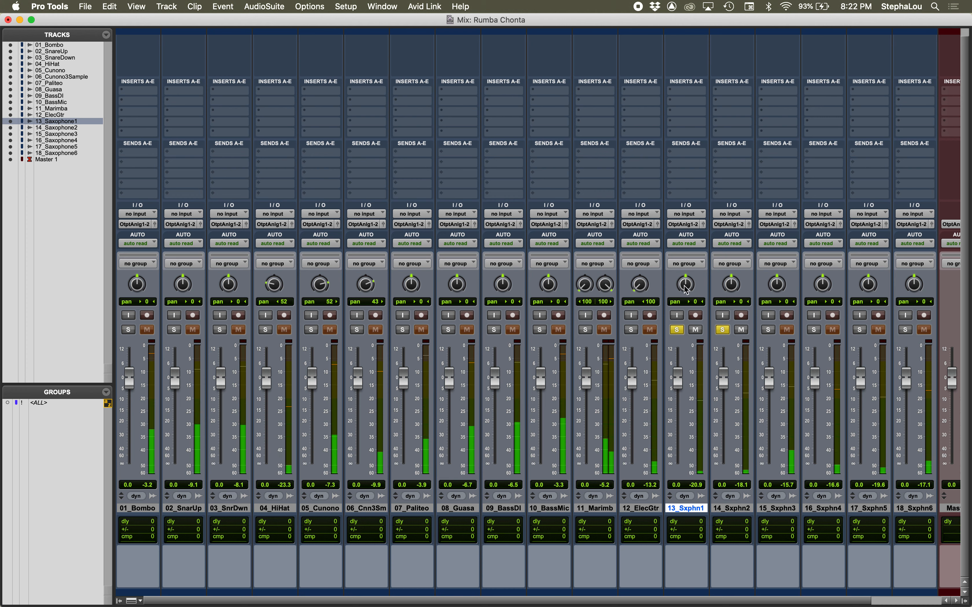
Step: Pan 13_Saxophone1 to 23 left and 14_Saxophone2 to 23 right, and play both
drag(686, 288, 730, 279)
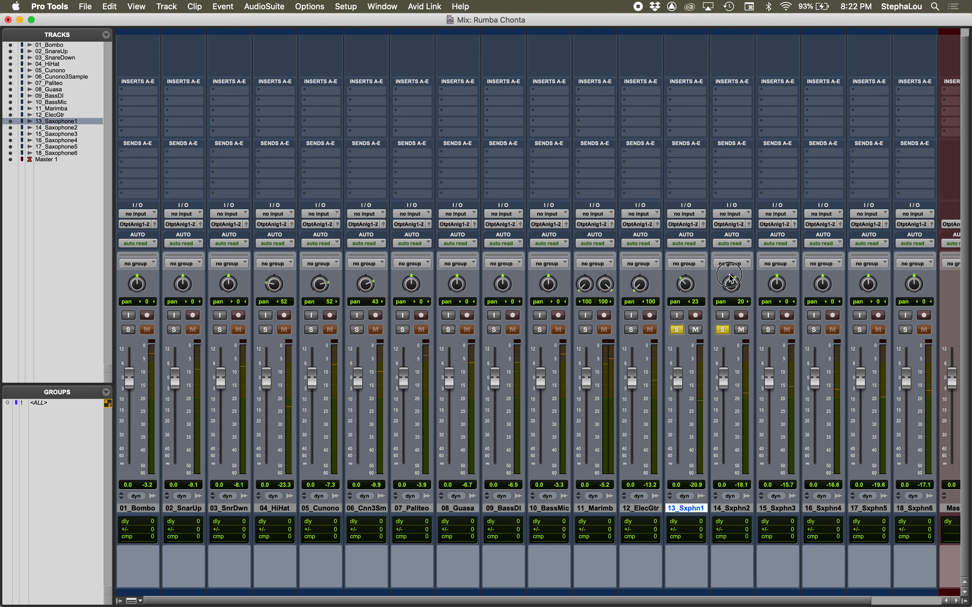
drag(730, 276, 730, 277)
key(space)
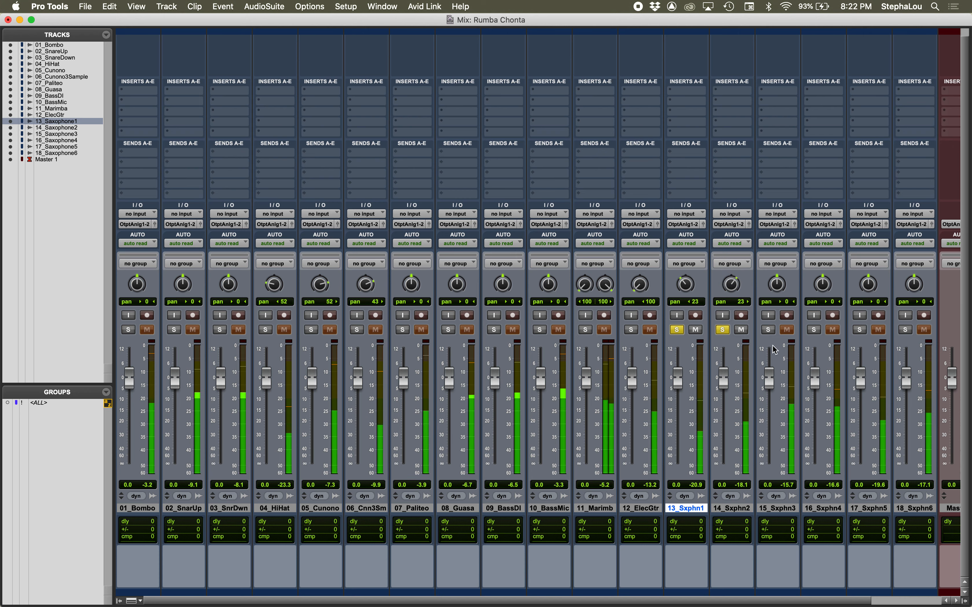
key(space)
Step: Add 15_Saxophone3 to the solo and pan it to 51 left during playback
click(768, 330)
key(space)
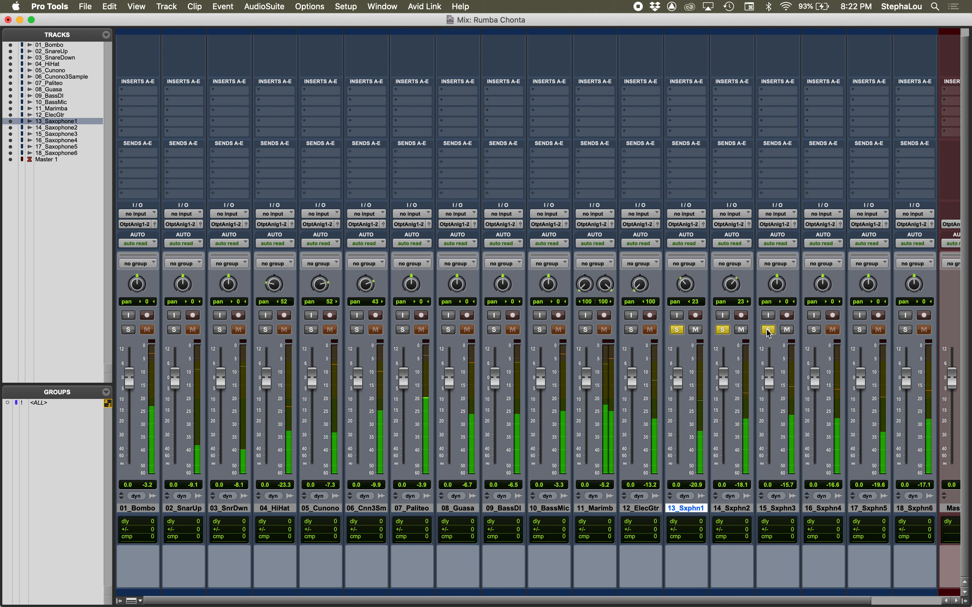
drag(778, 287, 771, 307)
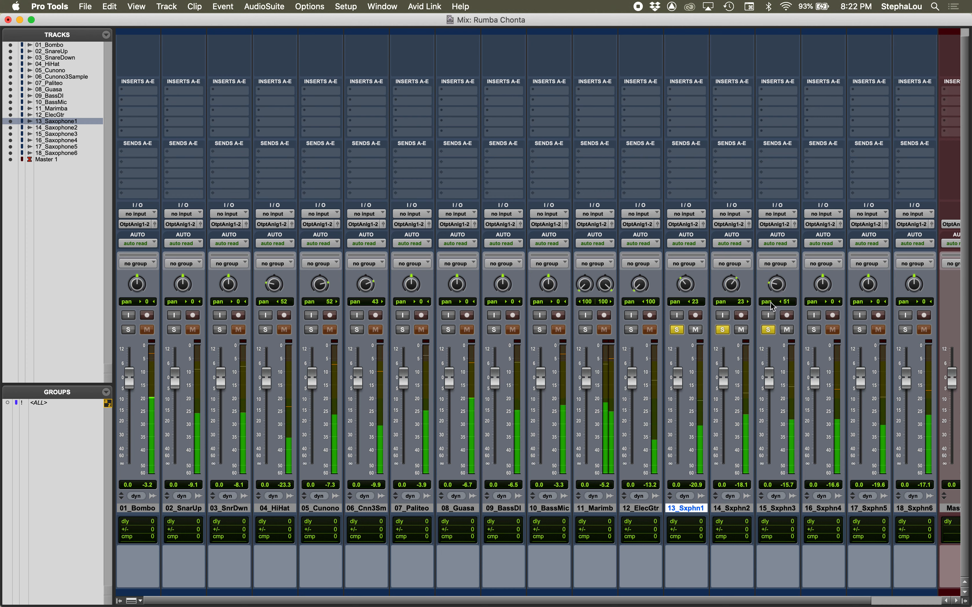
Step: Solo 16_Saxophone4 and pan it to 51 right, toggling the 15_Saxophone3 solo off and on during playback
click(813, 329)
click(768, 331)
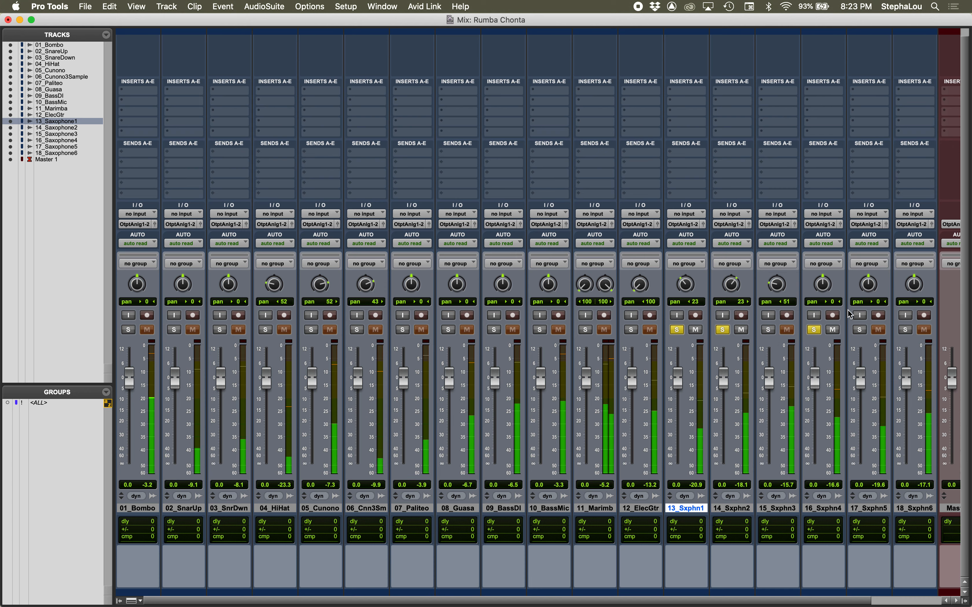
drag(823, 289, 822, 272)
click(768, 330)
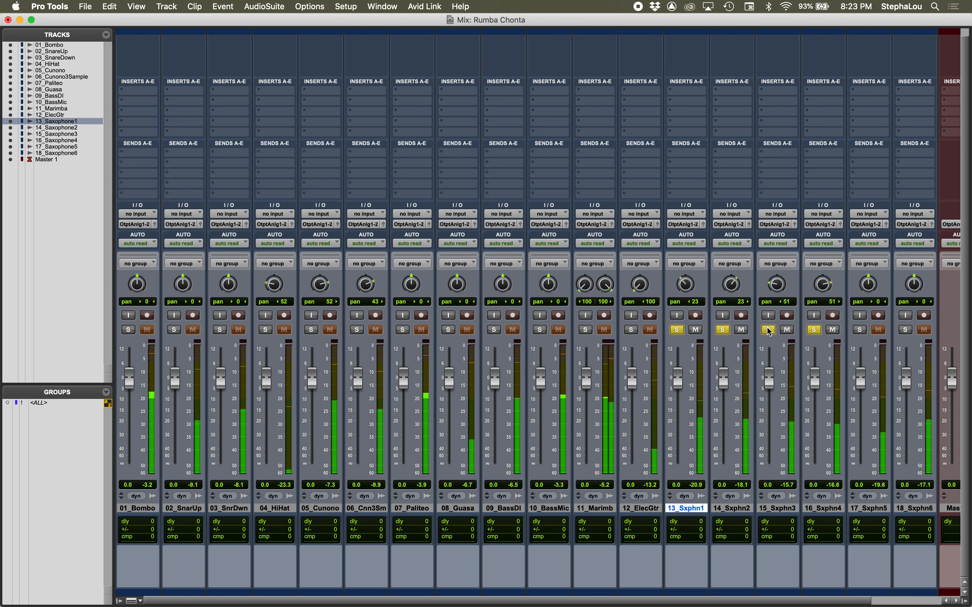
key(space)
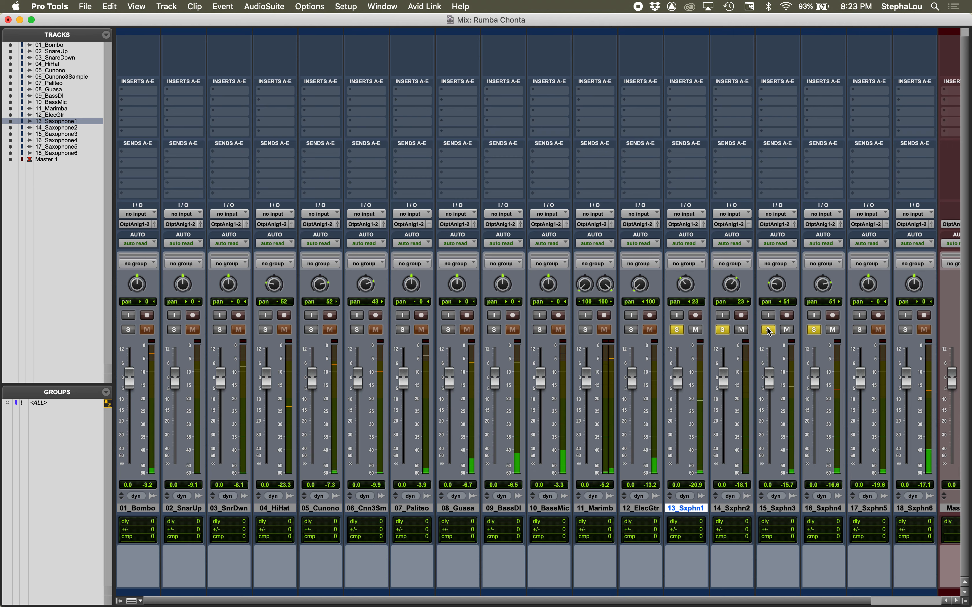
Step: Play with 17_Saxophone5 soloed, remove the solos from saxophones 1 to 4, and restore those of 16_Saxophone4 and 15_Saxophone3
click(860, 330)
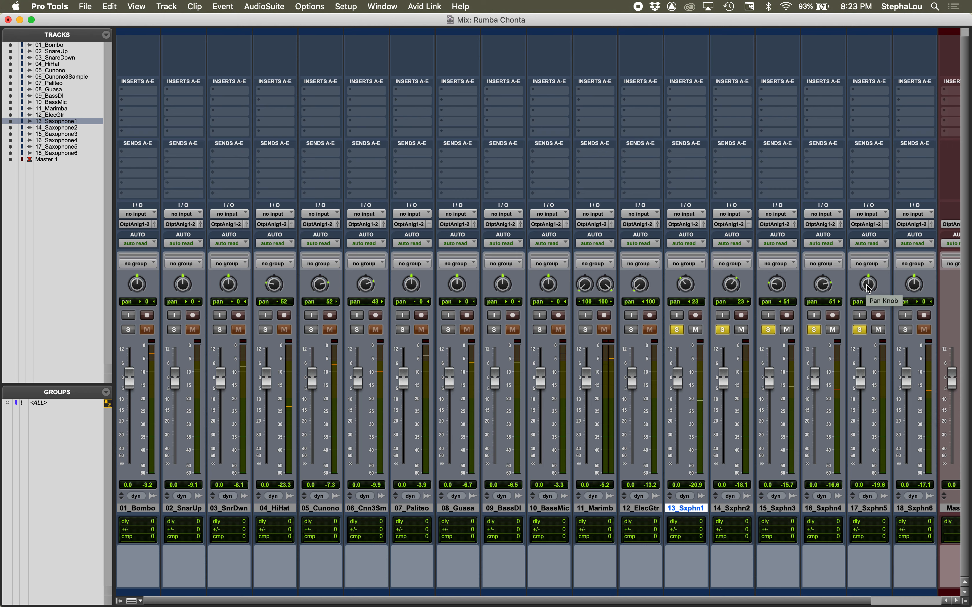
key(space)
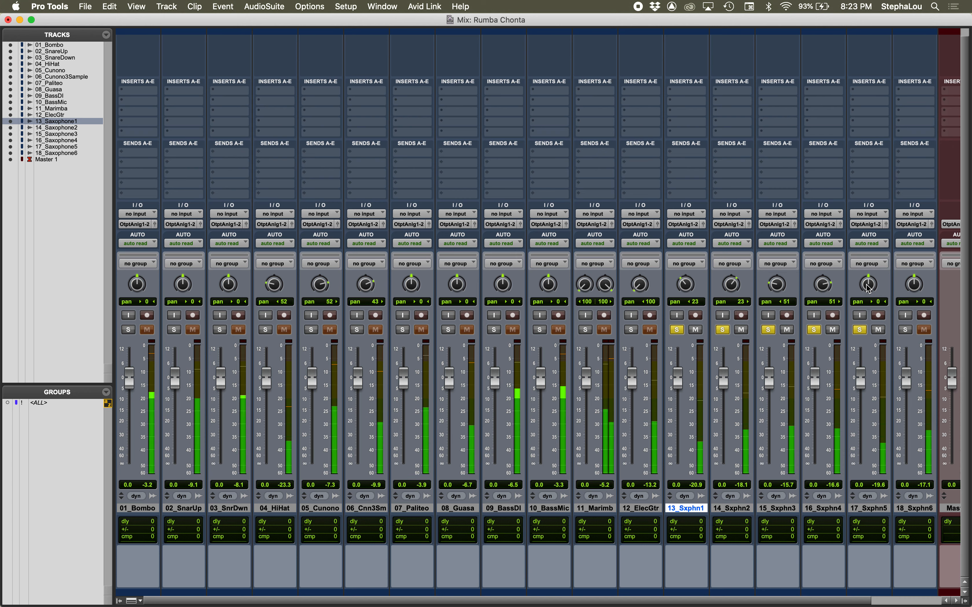
click(813, 330)
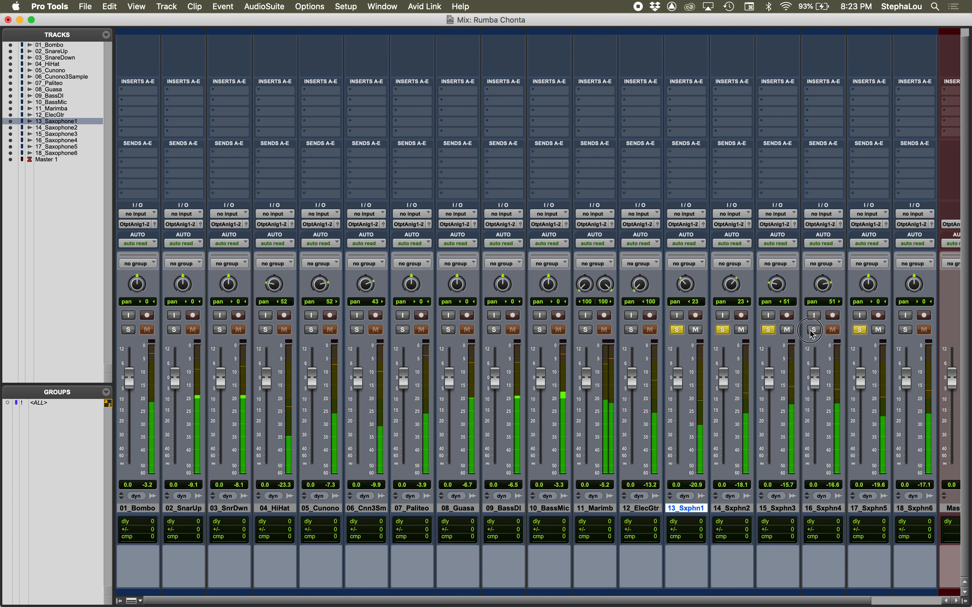
click(768, 329)
click(722, 329)
click(677, 330)
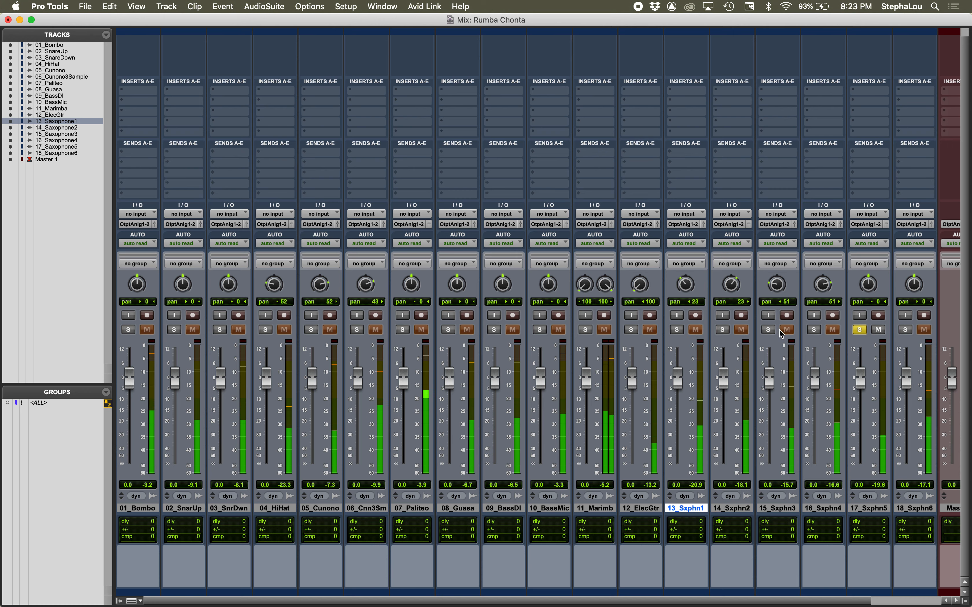
click(814, 329)
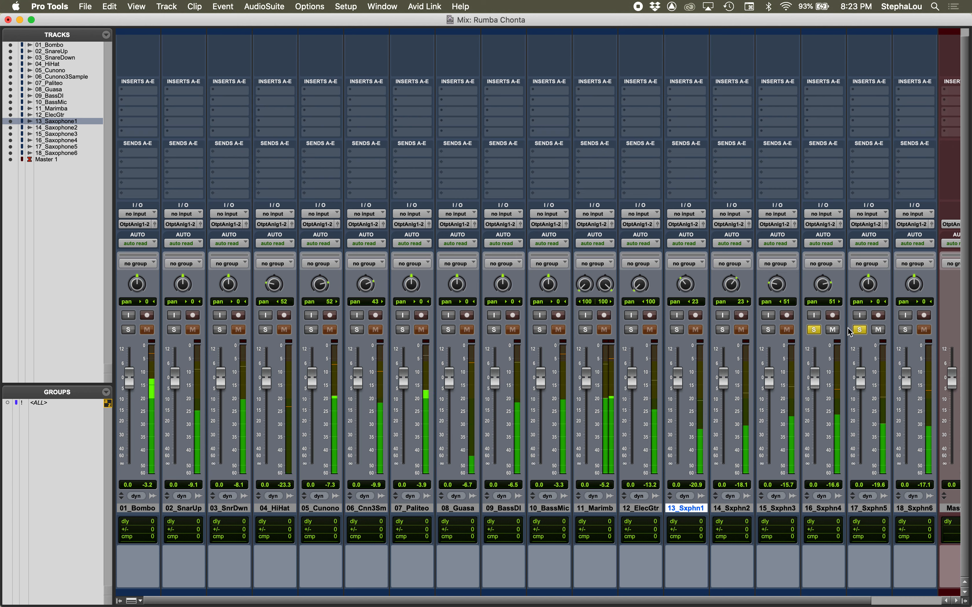
click(768, 330)
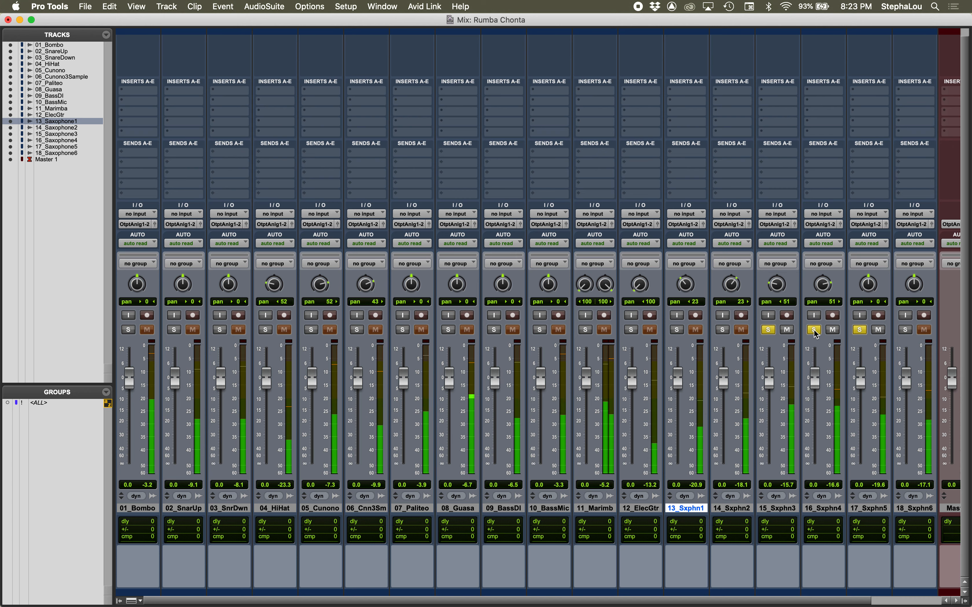
Step: Add 18_Saxophone6 to the solo, and pan it to 100 right and 17_Saxophone5 to 100 left
click(905, 330)
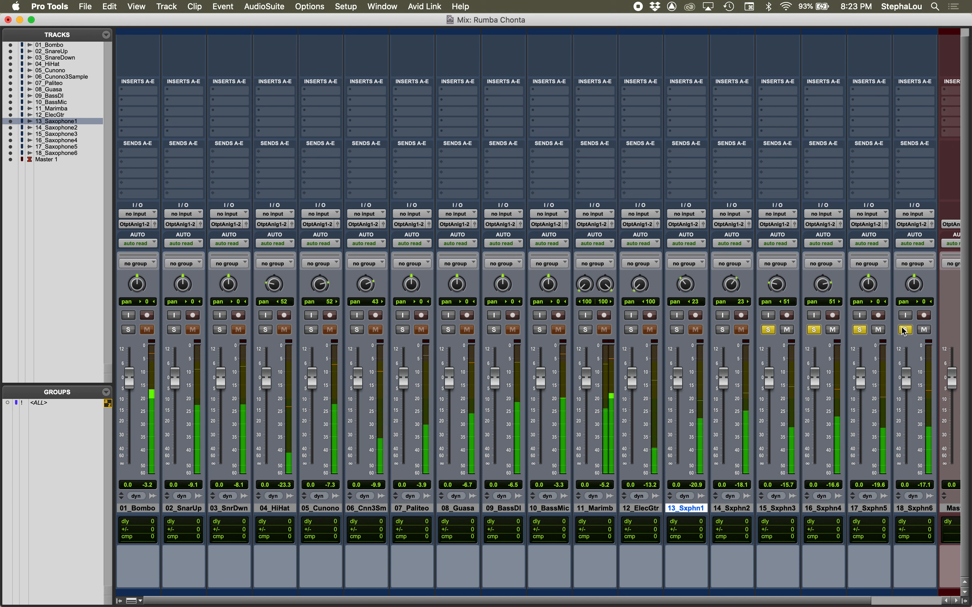
drag(914, 284, 930, 226)
drag(868, 284, 880, 371)
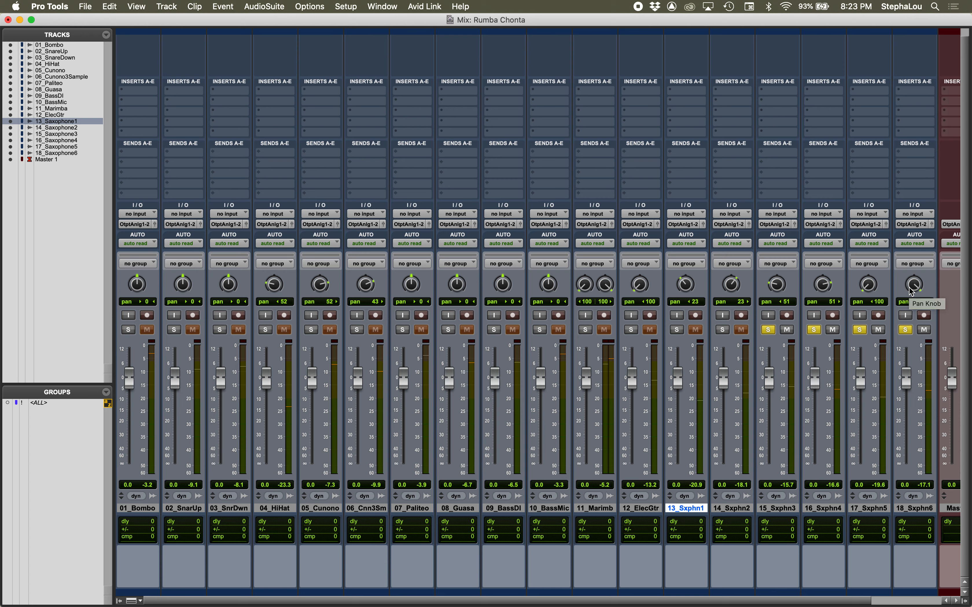
Step: Show the Edit window and look over the tracks from 01_Bombo down
key(super+equal)
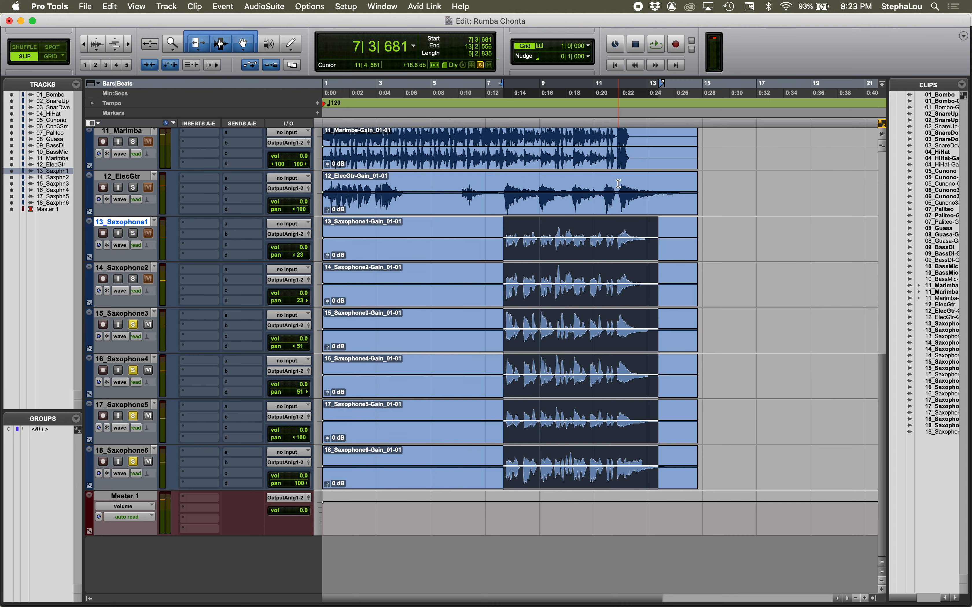
scroll(618, 183, up, 10)
scroll(619, 184, down, 5)
scroll(618, 183, up, 5)
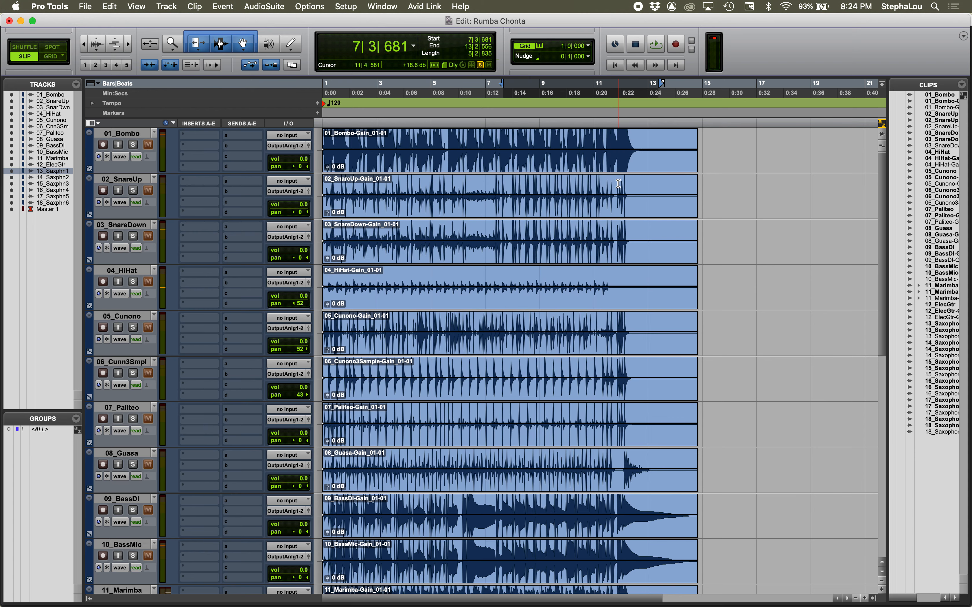
Step: Return to the Mix window, remove the solos from saxophones 3 to 6, and start playback
scroll(618, 184, down, 1)
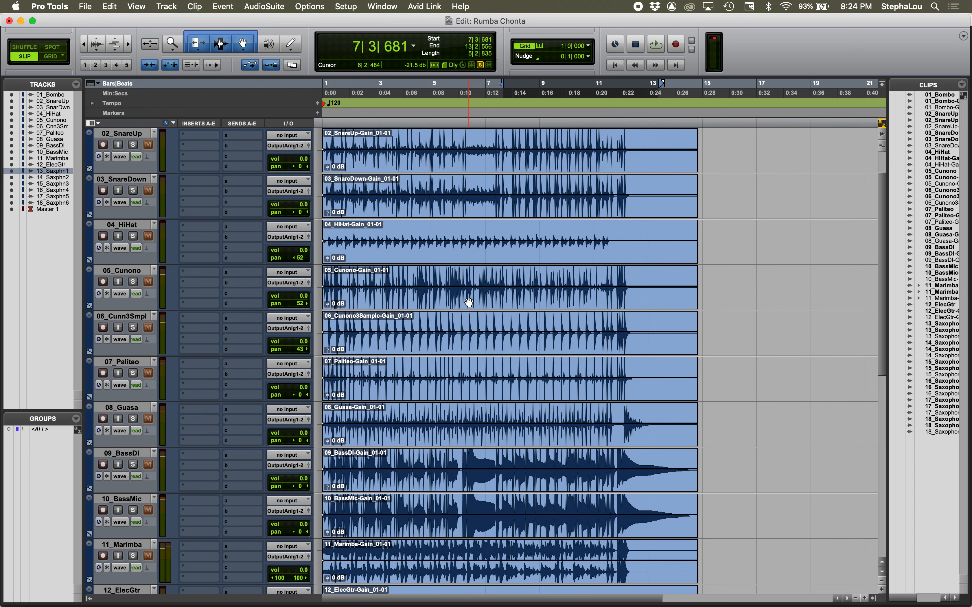
key(super+equal)
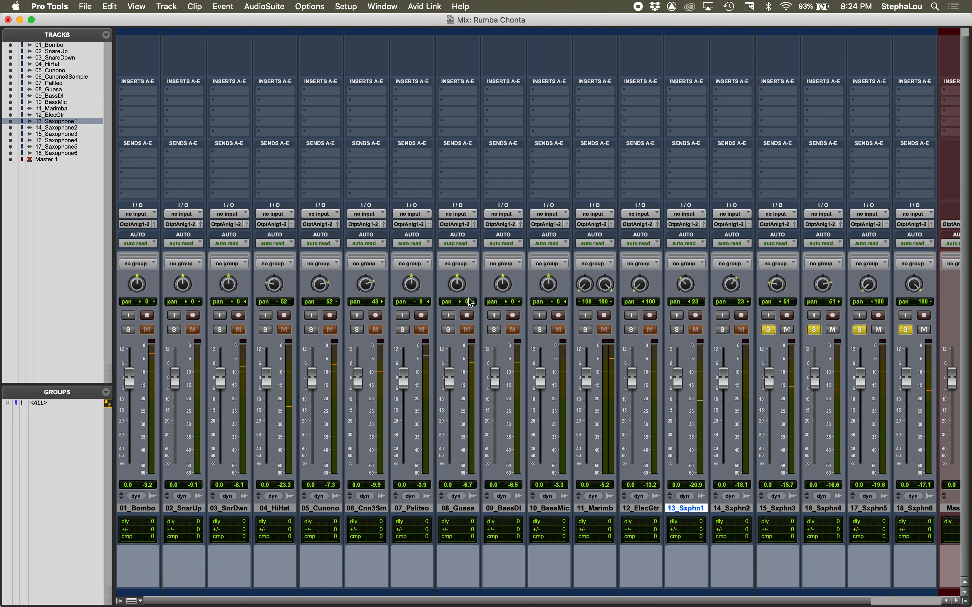
alt+click(814, 330)
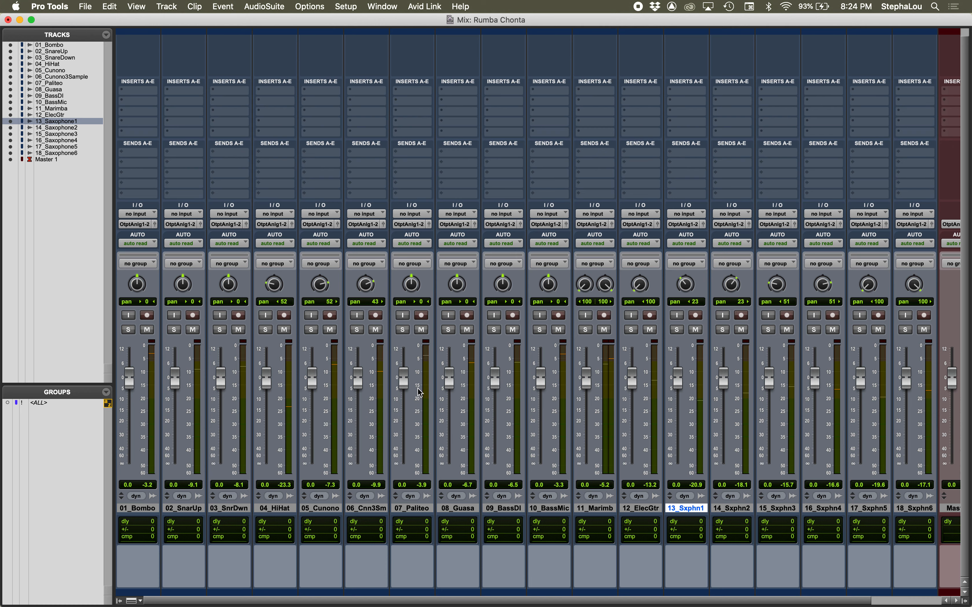
key(space)
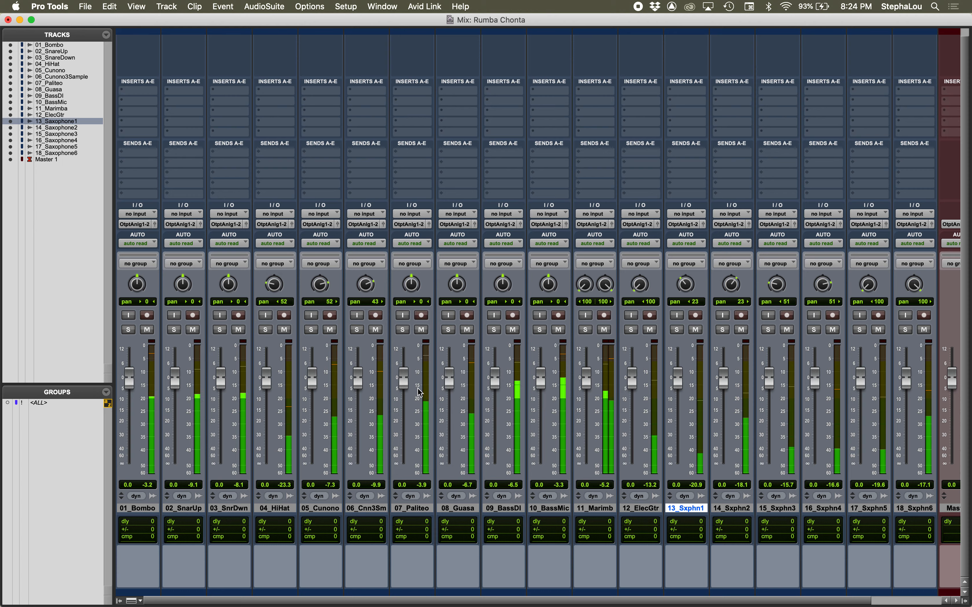
Step: Stop playback and, in the Edit window, select from about 7|3|517 to 14|2|156 across 12_ElecGtr through 18_Saxophone6
key(super+equal)
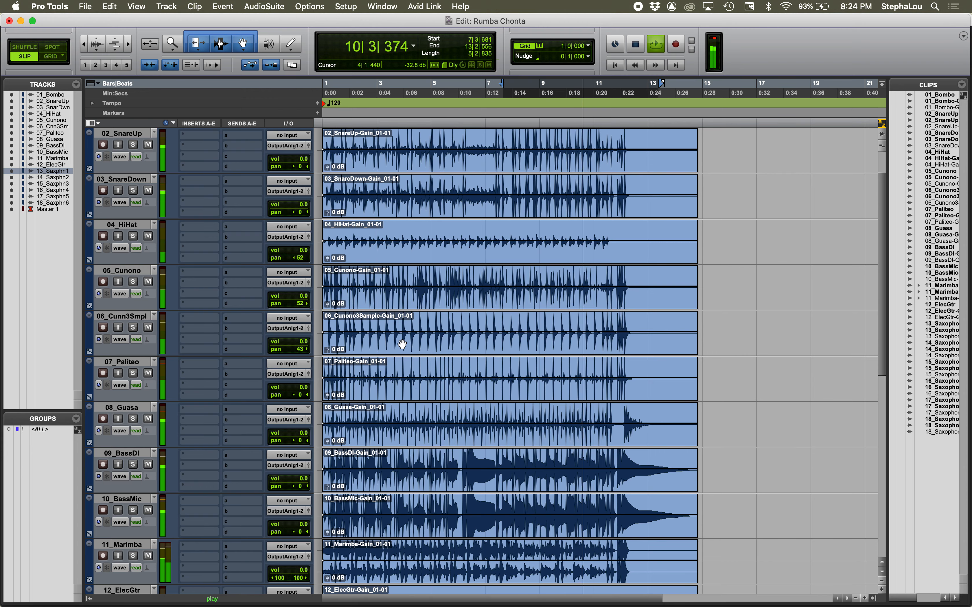
click(468, 212)
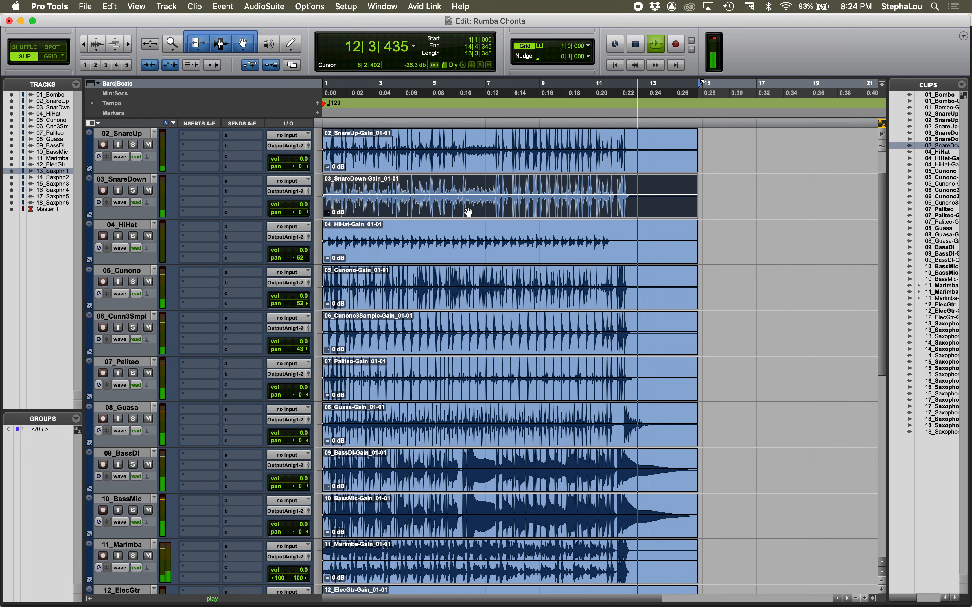
key(space)
scroll(488, 147, down, 10)
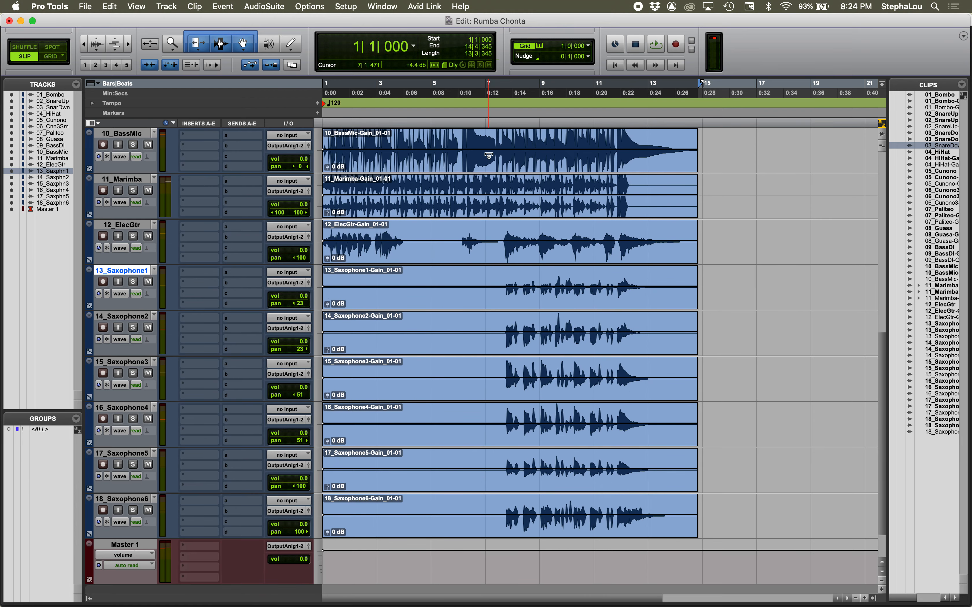
click(502, 227)
drag(502, 228, 683, 542)
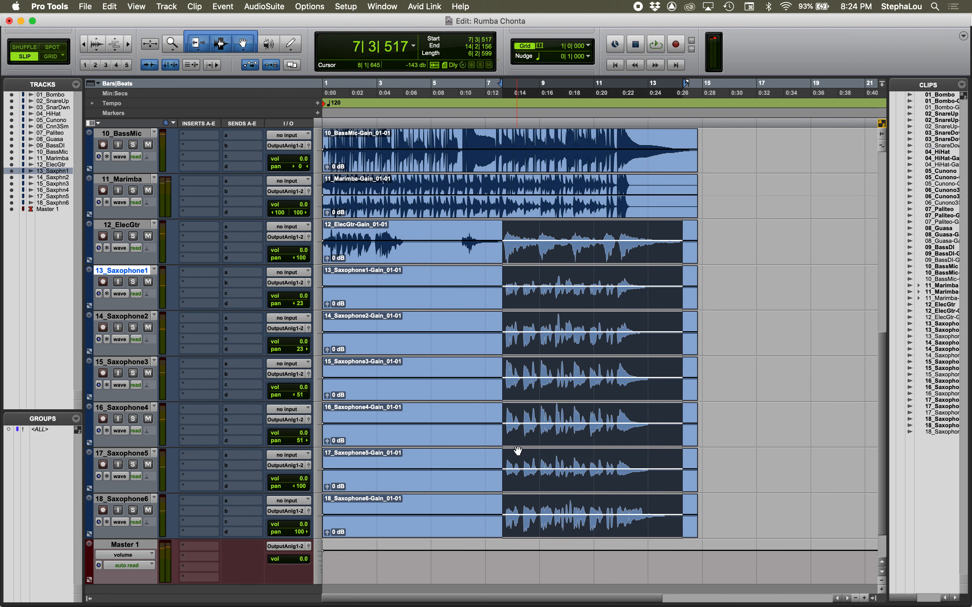
Step: Select tracks 13_Saxophone1 to 18_Saxophone6 in the Mix window and play back the selected passage
key(super+equal)
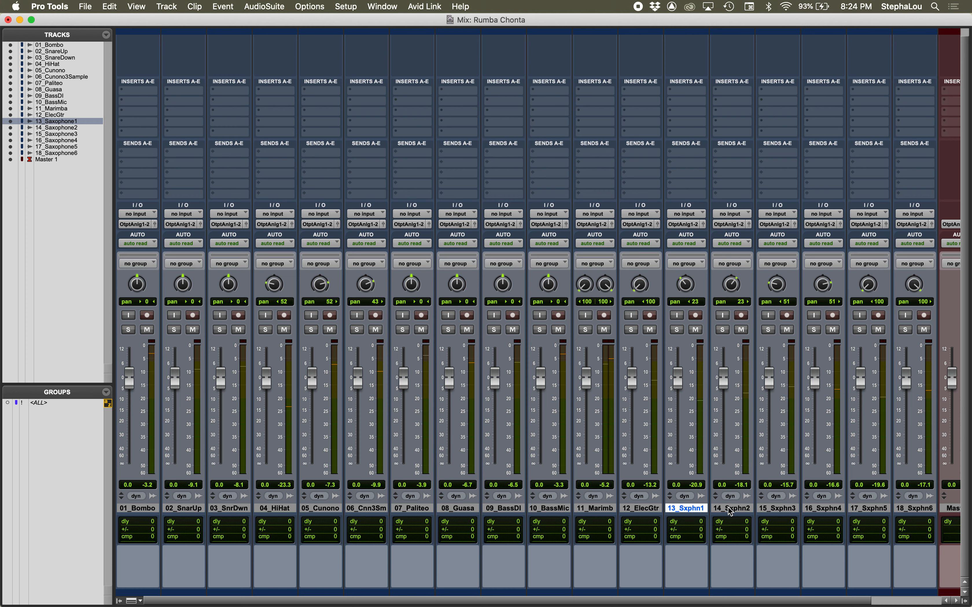
shift+click(909, 509)
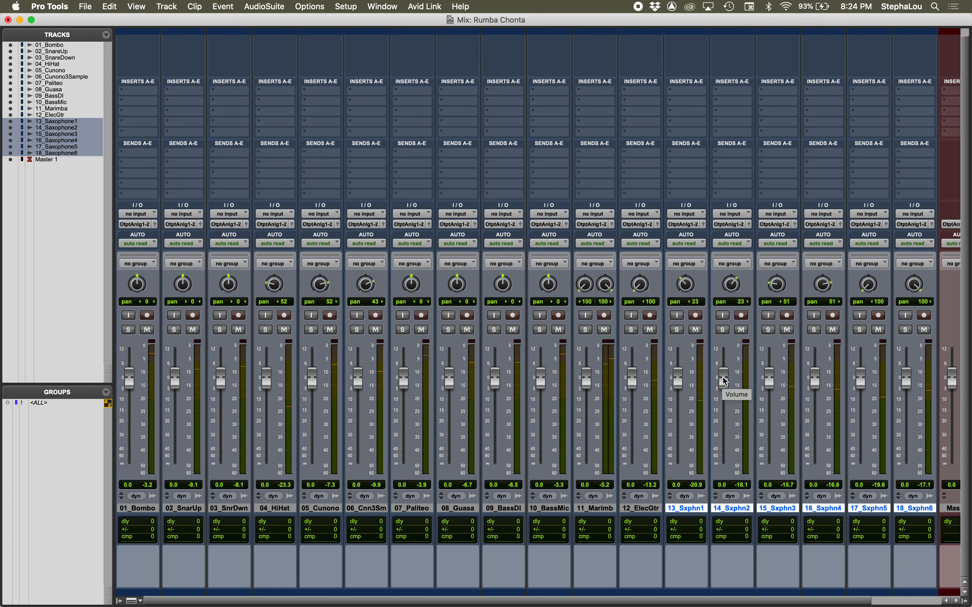
key(space)
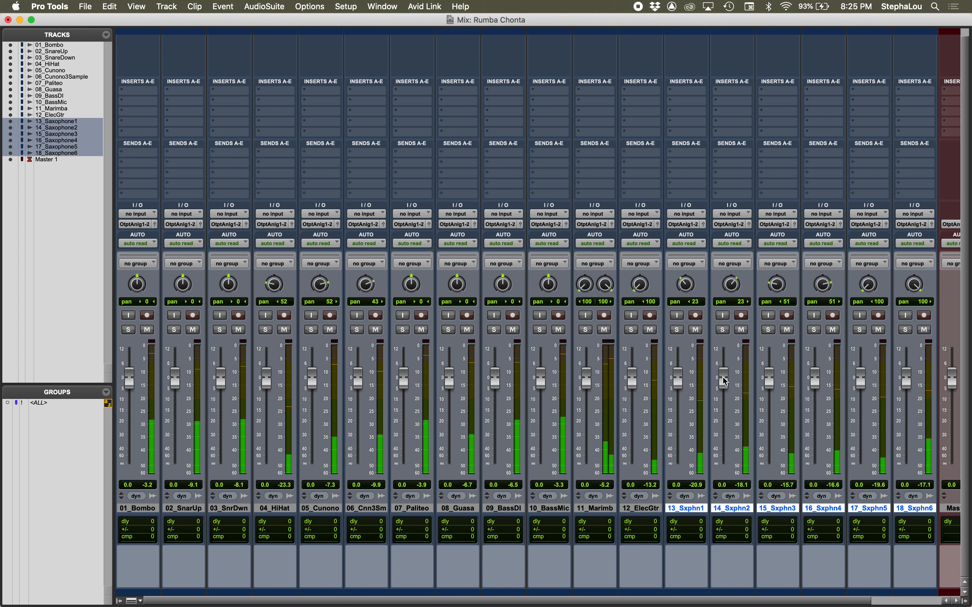
key(space)
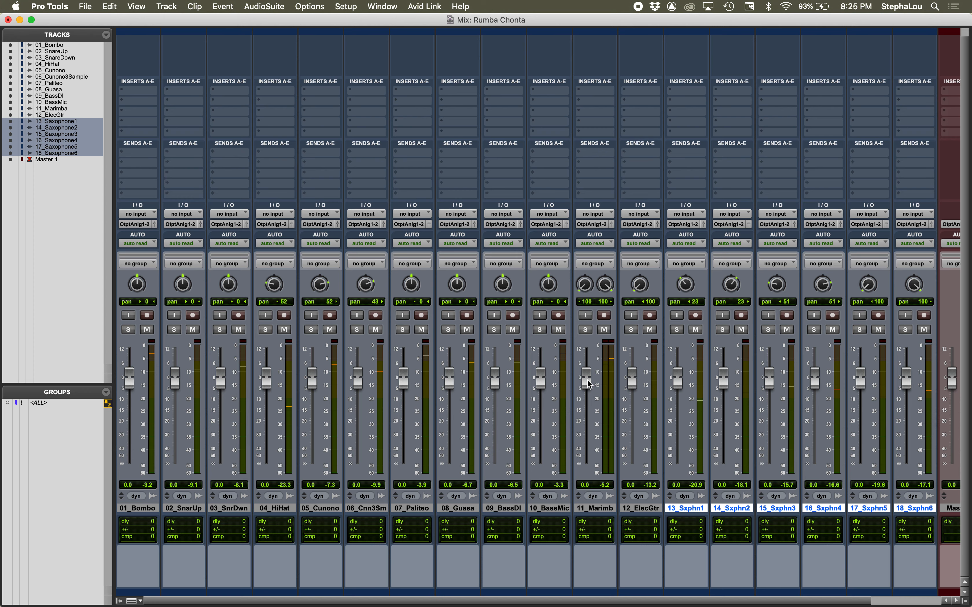
key(space)
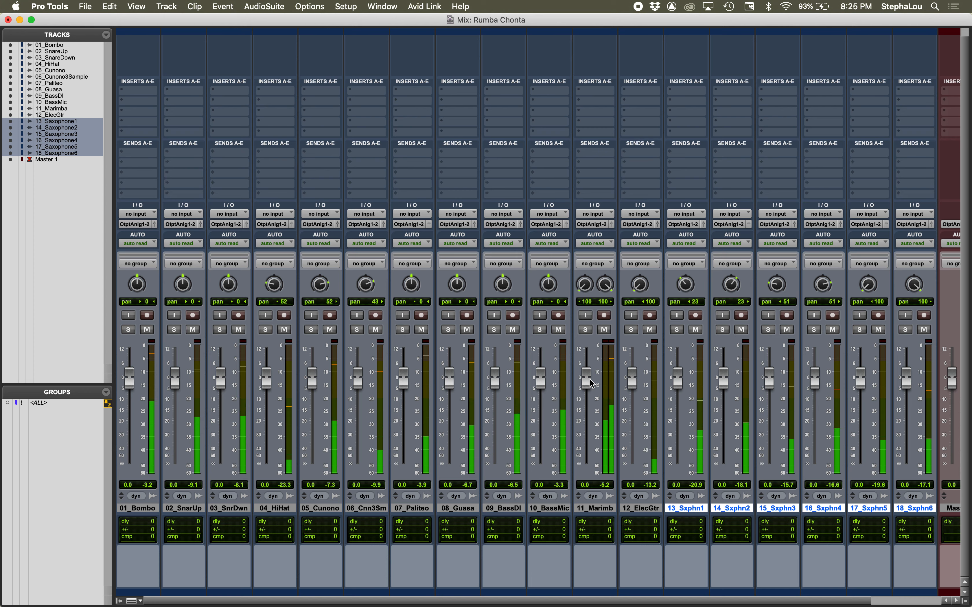
Step: Set 09_BassDI to -2.5 dB and 10_BassMic to -4.3 dB during playback, pulling 10_BassMic fully down in between
click(540, 381)
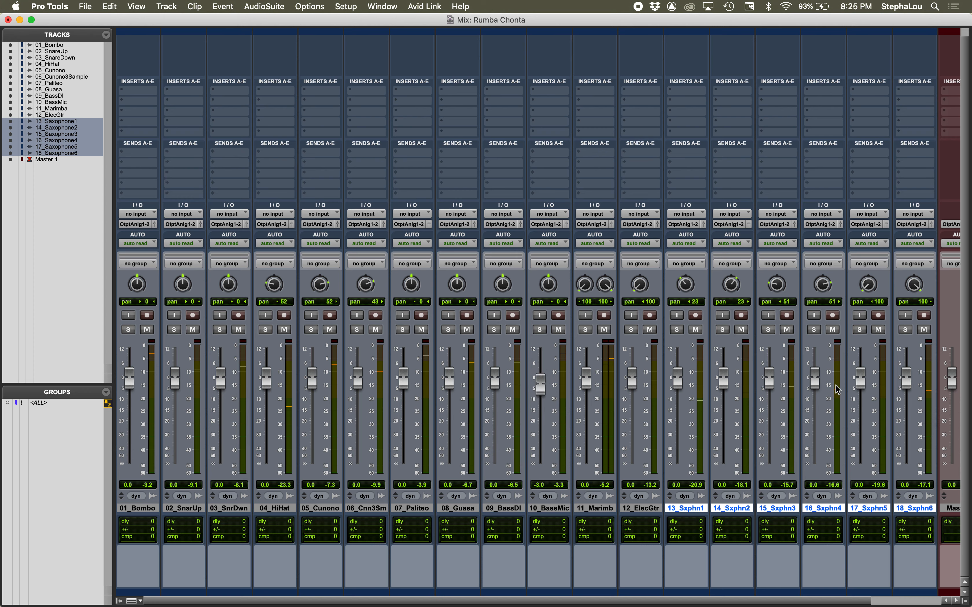
key(space)
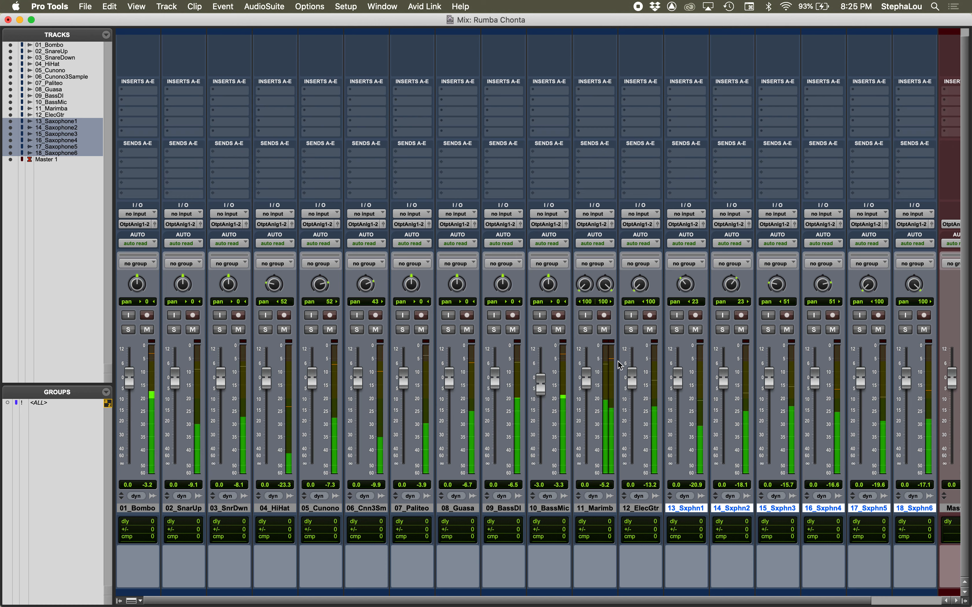
drag(543, 387, 540, 465)
drag(495, 380, 516, 385)
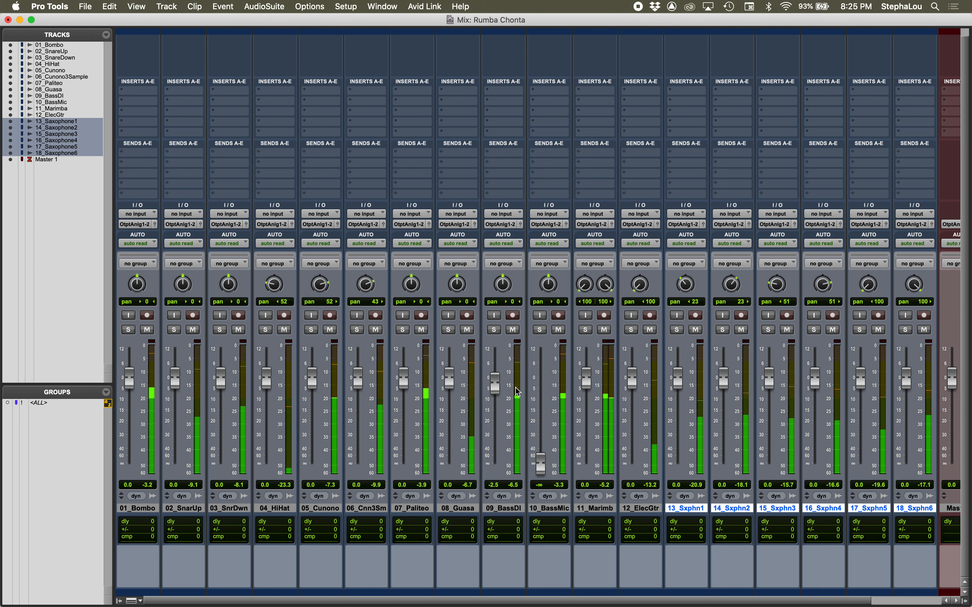
drag(543, 459, 540, 388)
Step: Try 11_Marimba at -2.5 dB, solo it briefly, and return its fader to 0.0 dB
scroll(501, 386, right, 3)
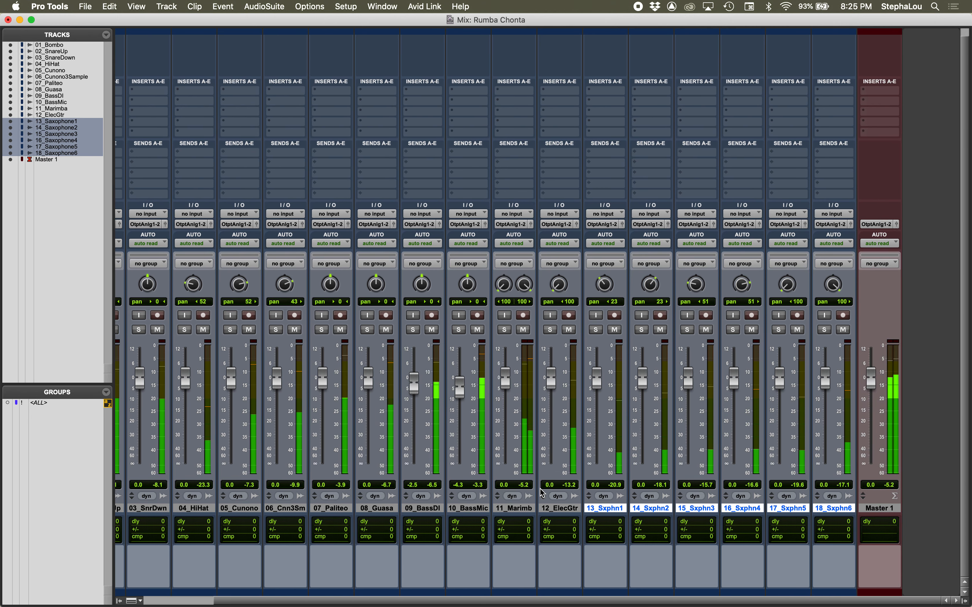
drag(501, 386, 509, 388)
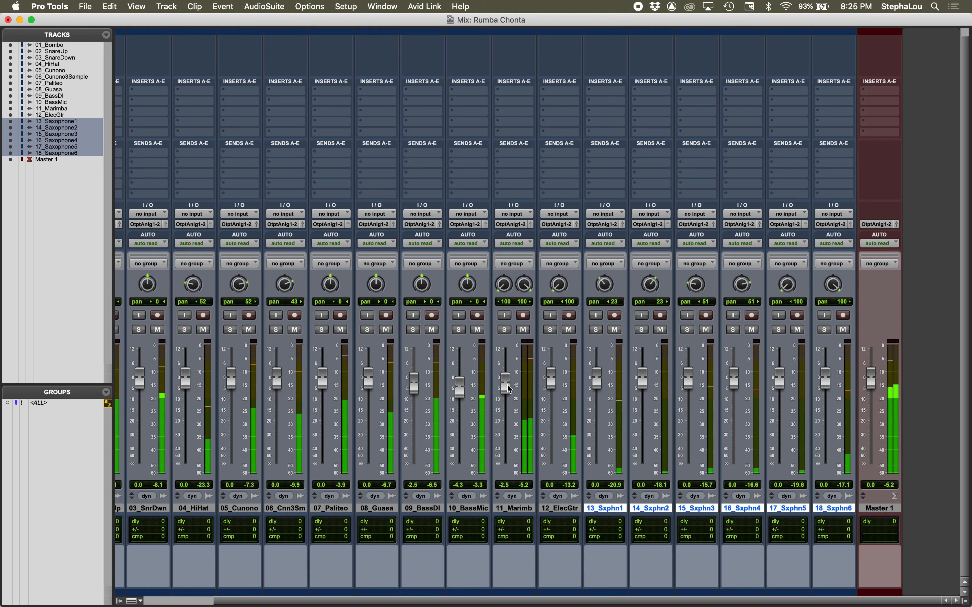
click(504, 330)
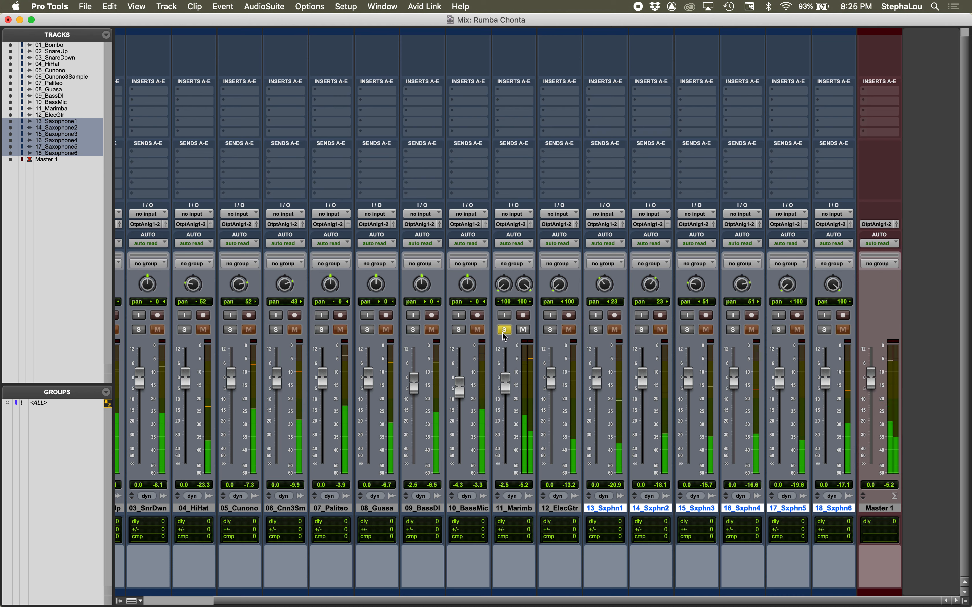
click(503, 330)
alt+click(505, 386)
Step: Compare 10_BassMic and 09_BassDI by soloing them separately and together, leaving only 10_BassMic soloed
click(458, 329)
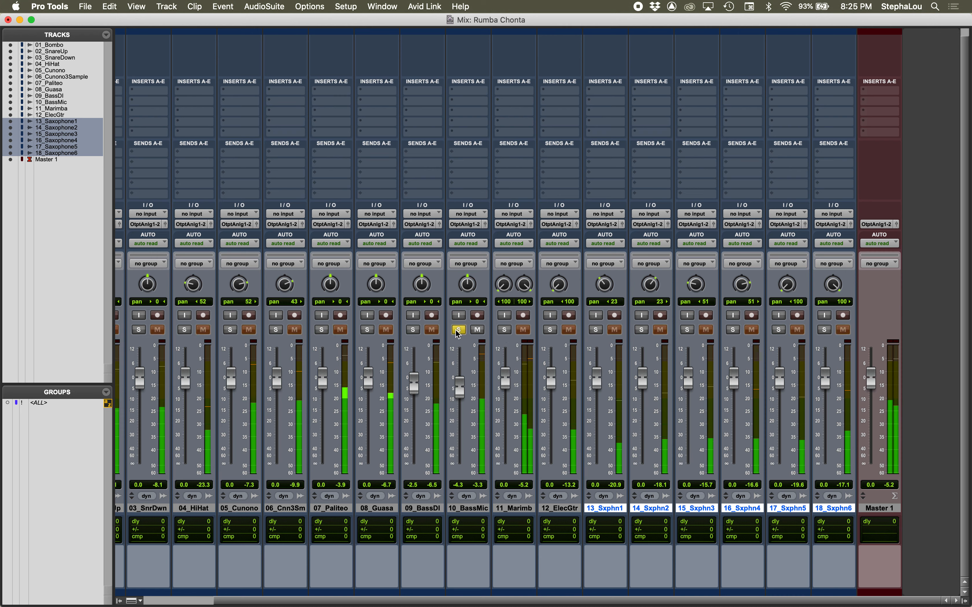
click(413, 329)
click(457, 329)
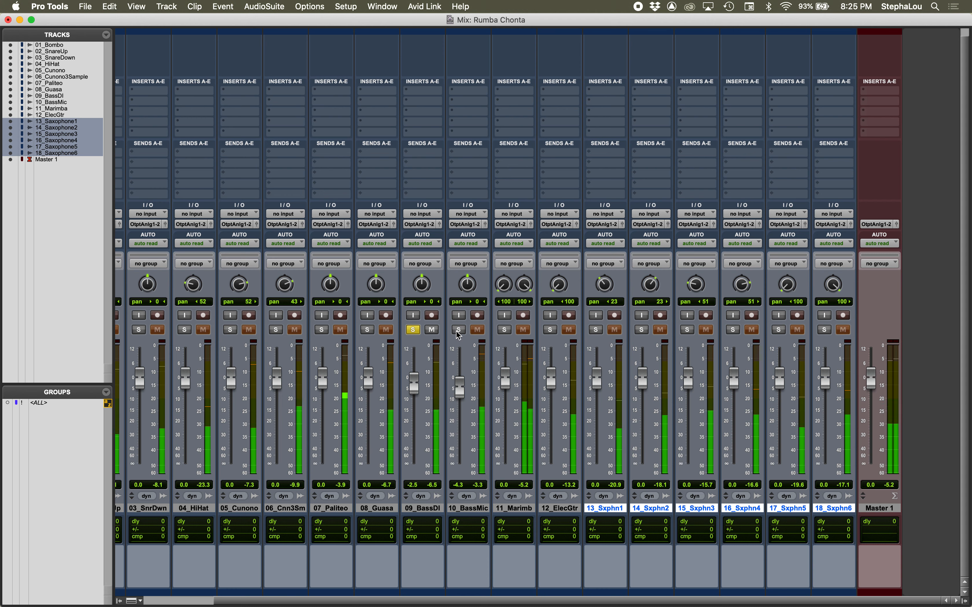
click(459, 330)
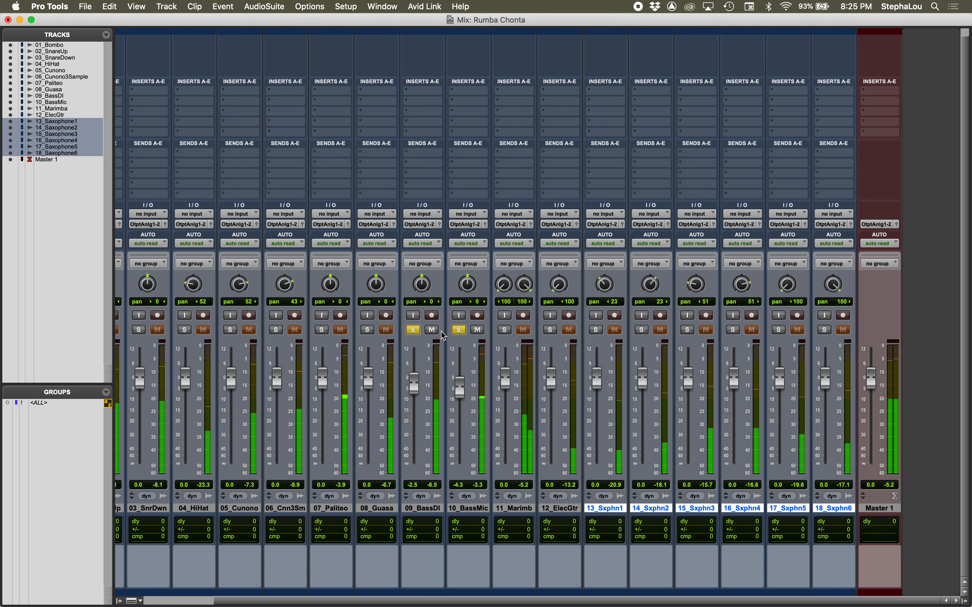
click(413, 329)
Step: Balance the two basses with both soloed, setting 09_BassDI to -6.2 dB and 10_BassMic to -3.3 dB
drag(412, 387, 412, 421)
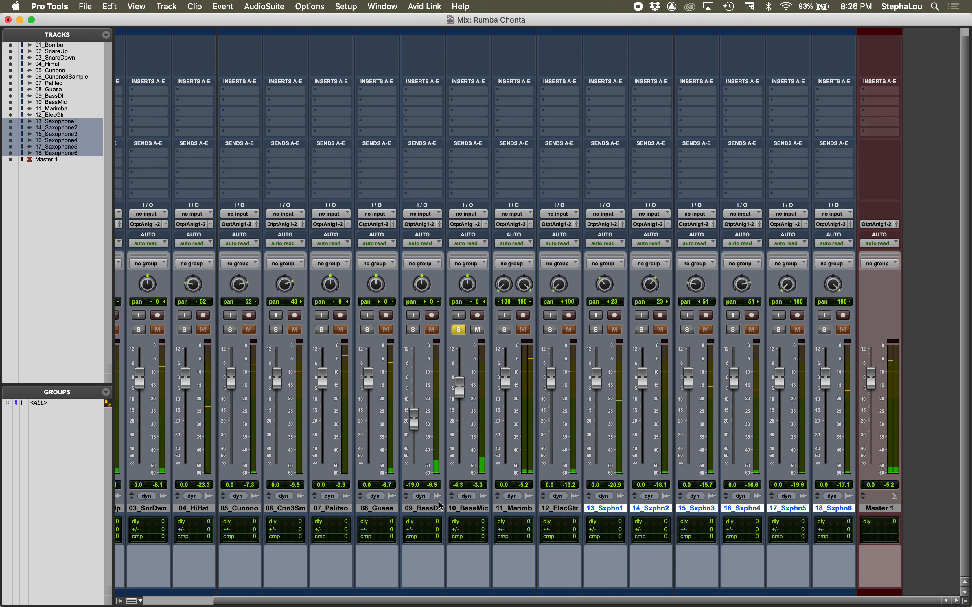
click(479, 508)
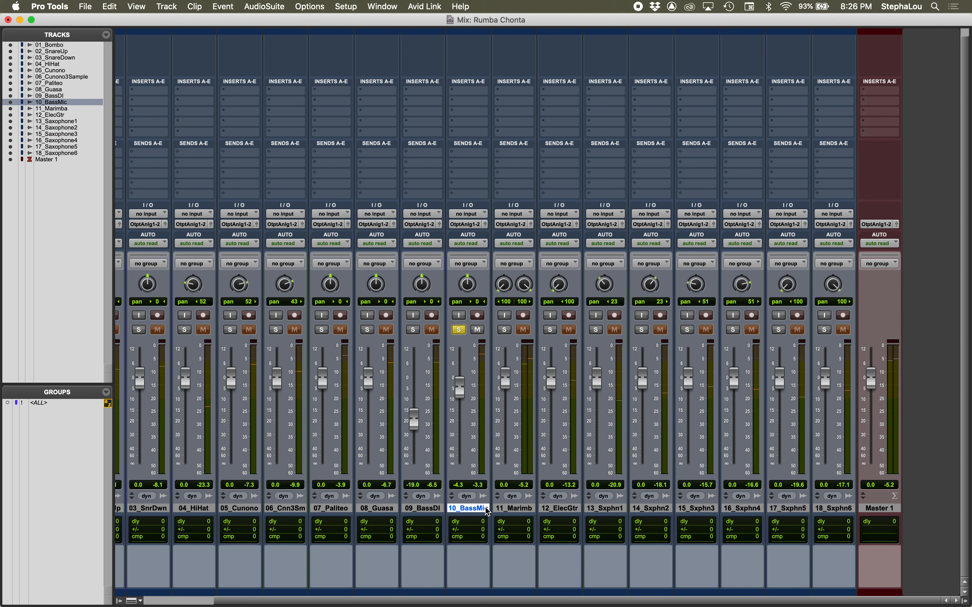
click(413, 420)
drag(413, 421, 425, 385)
click(413, 329)
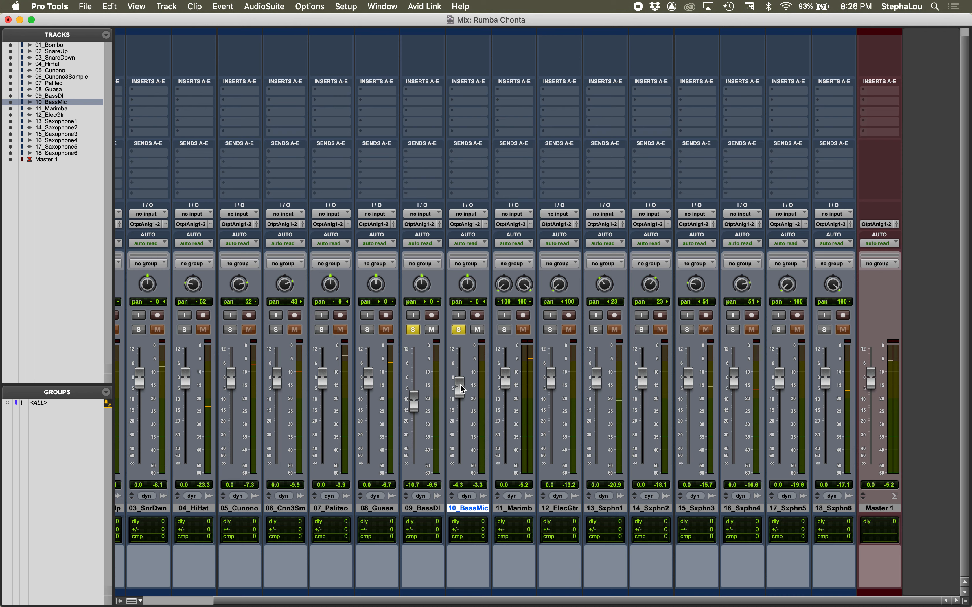
drag(460, 384, 461, 387)
key(space)
mouse_move(414, 402)
mouse_down()
mouse_move(418, 379)
mouse_move(423, 395)
mouse_up()
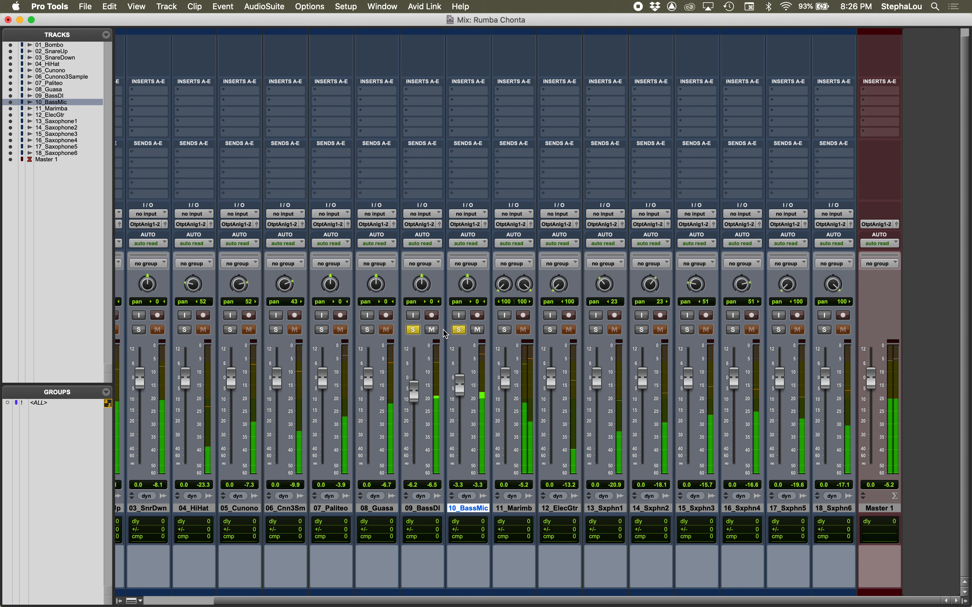
Step: Remove both bass solos and raise 10_BassMic to -2.2 dB and 09_BassDI to -5.2 dB in the full mix
click(459, 330)
click(413, 330)
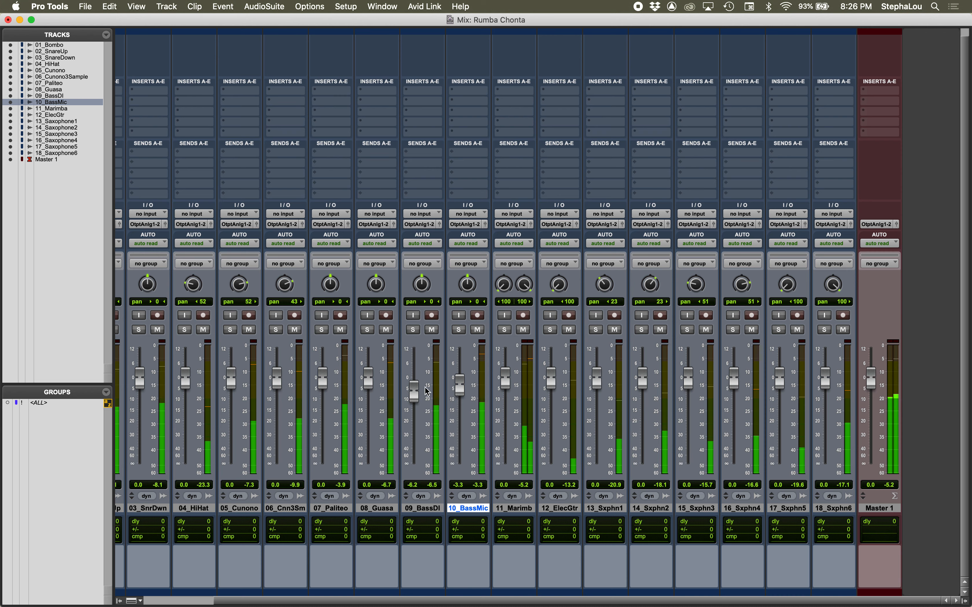
drag(458, 385, 460, 380)
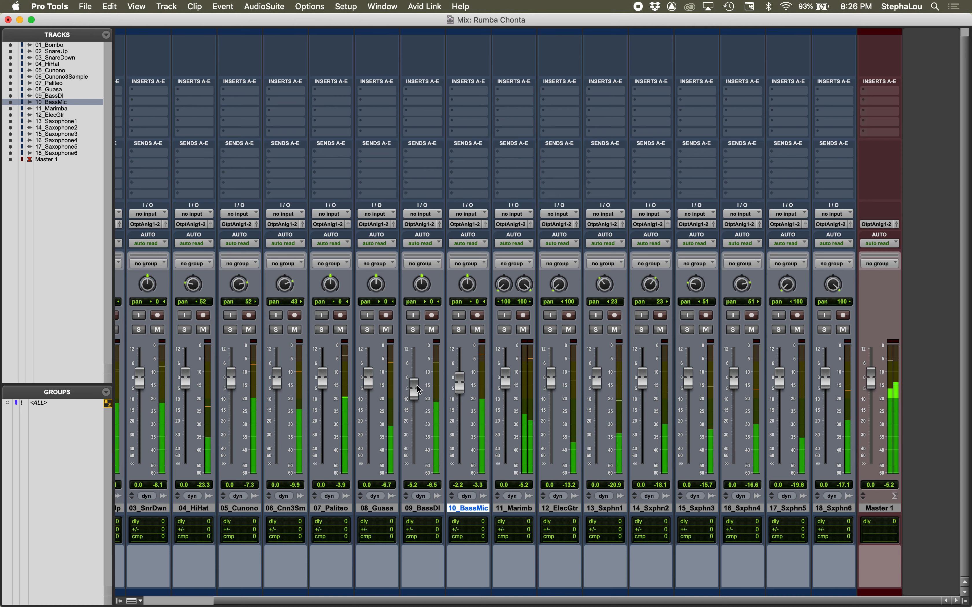
Step: Compare 07_Paliteo and 06_Cunono3Sample by soloing them in turn, leaving only 07_Paliteo soloed
click(321, 331)
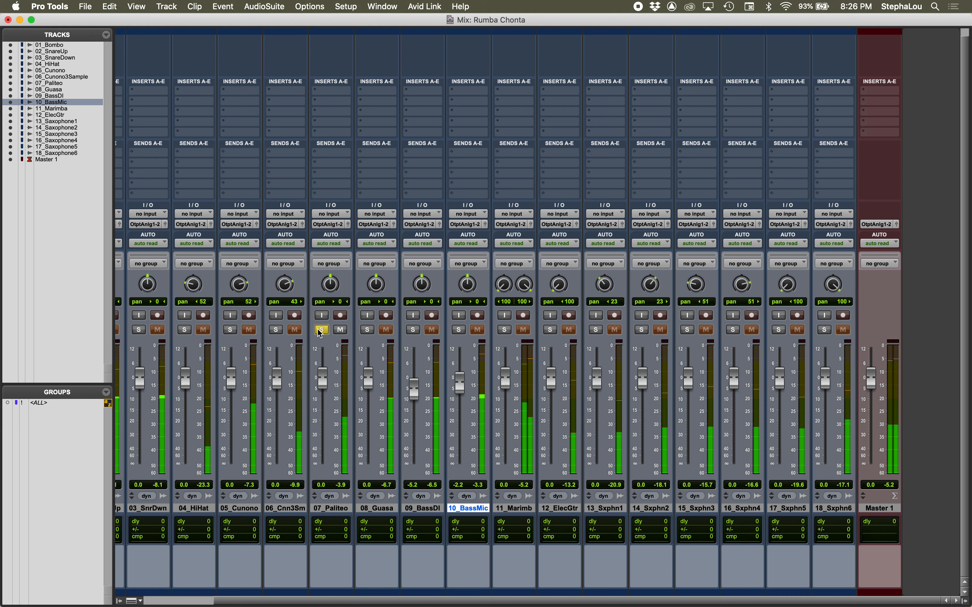
click(321, 330)
click(277, 331)
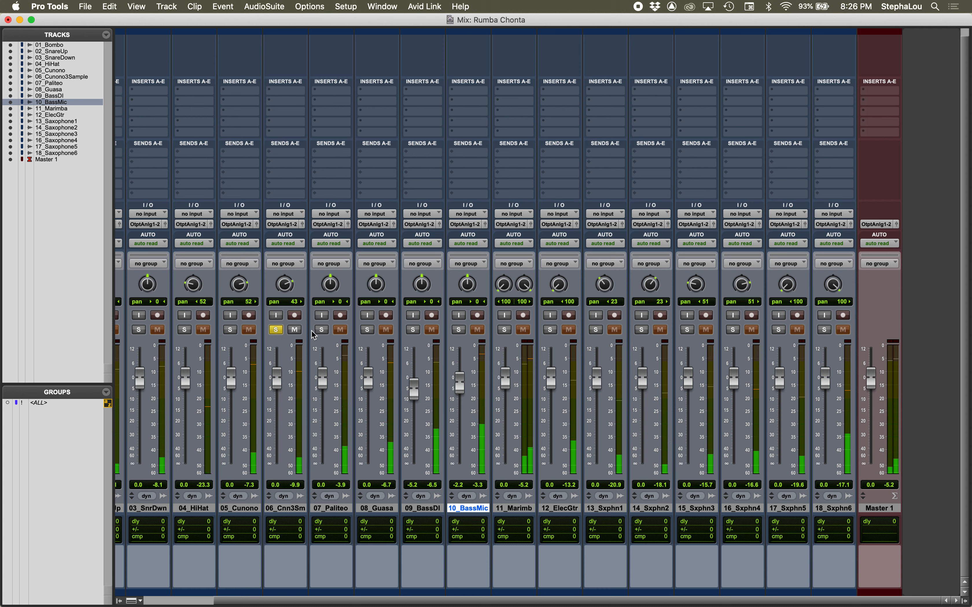
click(321, 330)
click(276, 331)
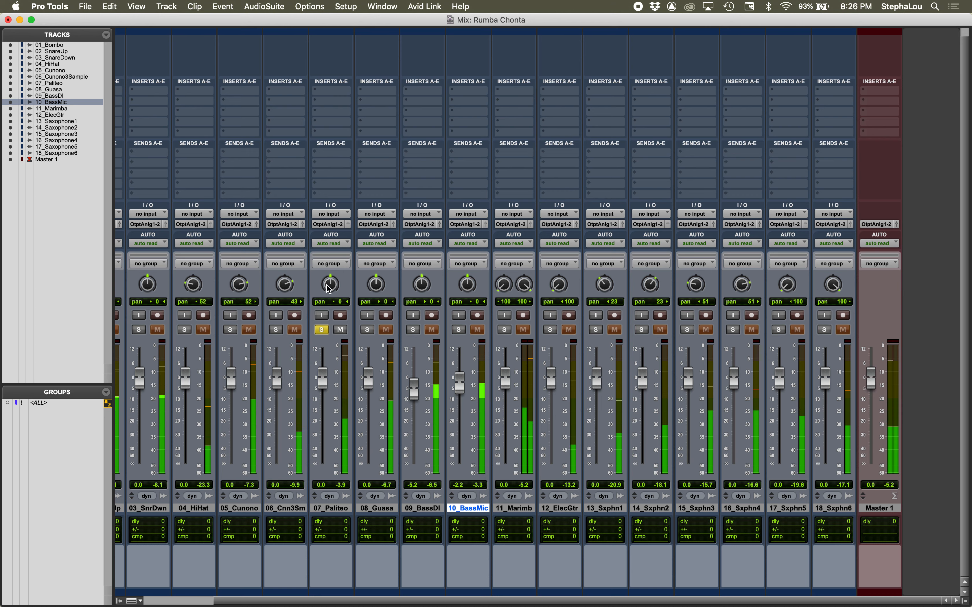
Step: Pan 07_Paliteo to 31 left after trying 25 right, remove its solo, and solo 06_Cunono3Sample
drag(328, 287, 328, 277)
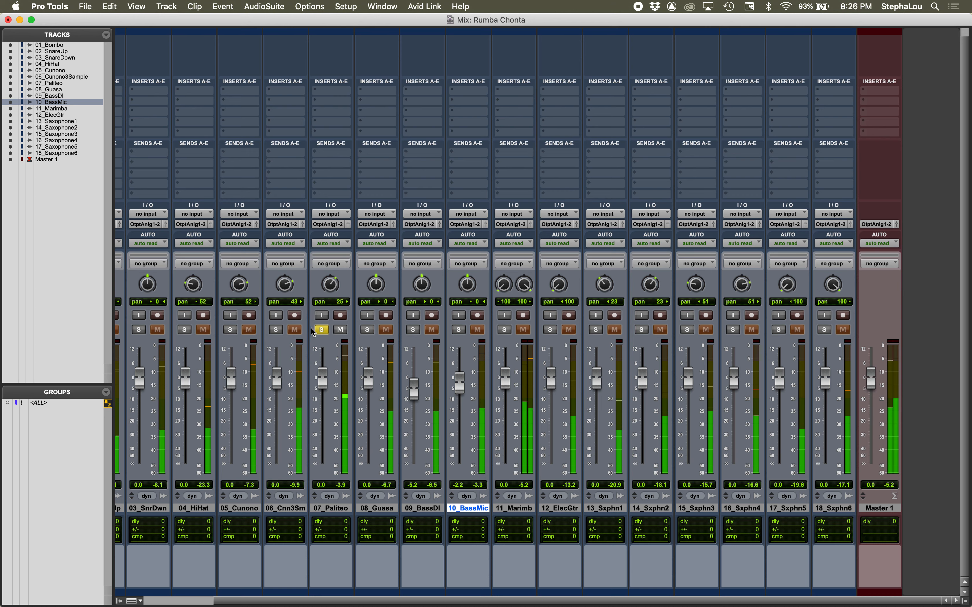
click(318, 330)
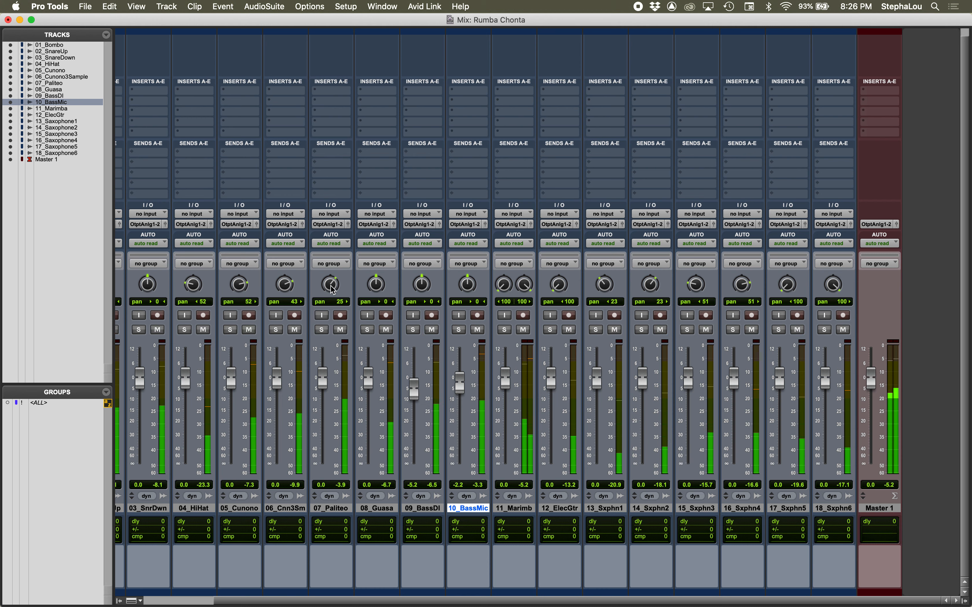
drag(330, 285, 326, 313)
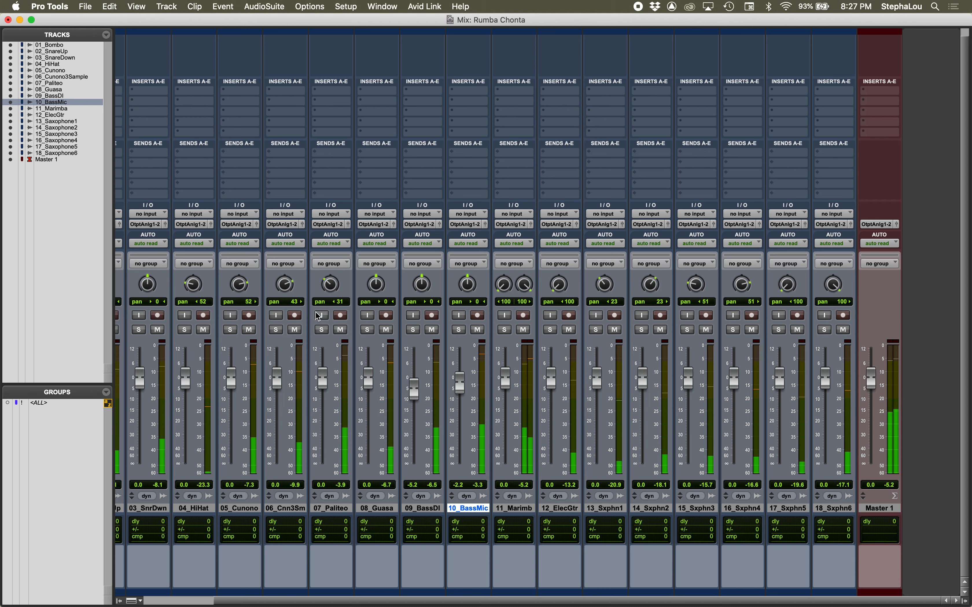
click(276, 330)
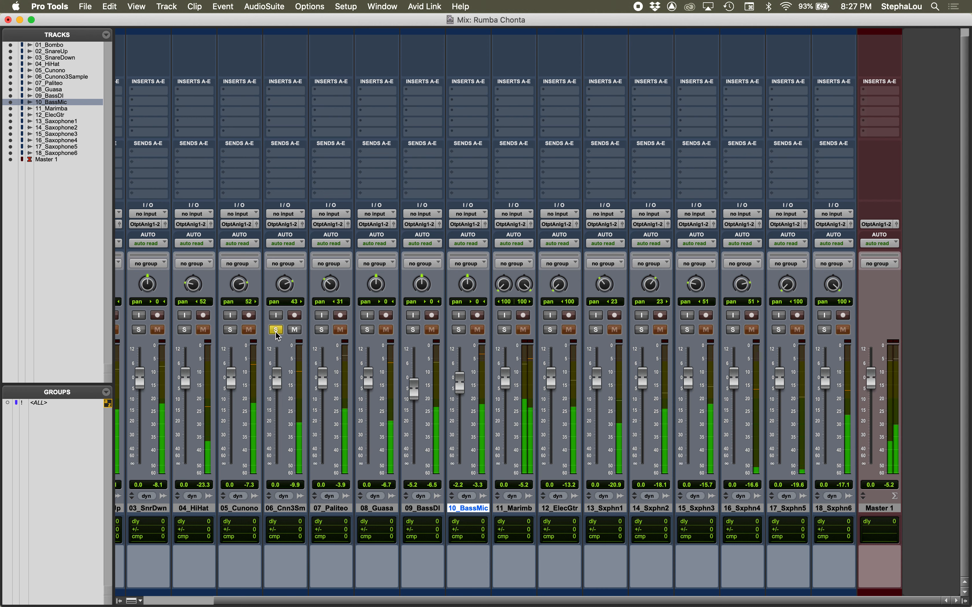
Step: Unsolo 06_Cunono3Sample and set its level to +0.2 dB, and raise 05_Cunono to +2.3 dB
click(275, 330)
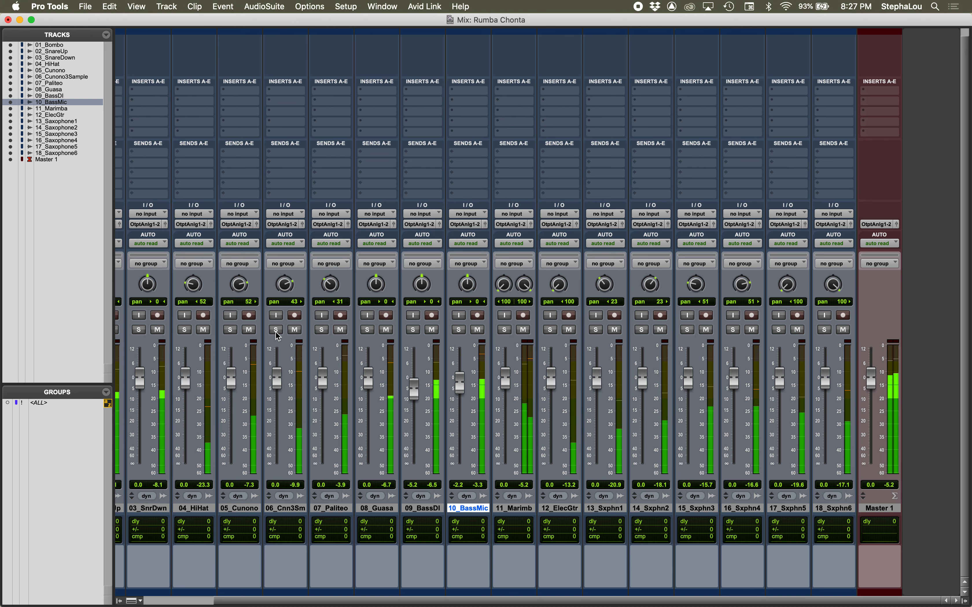
mouse_move(276, 381)
mouse_down()
mouse_move(279, 346)
mouse_move(286, 381)
mouse_up()
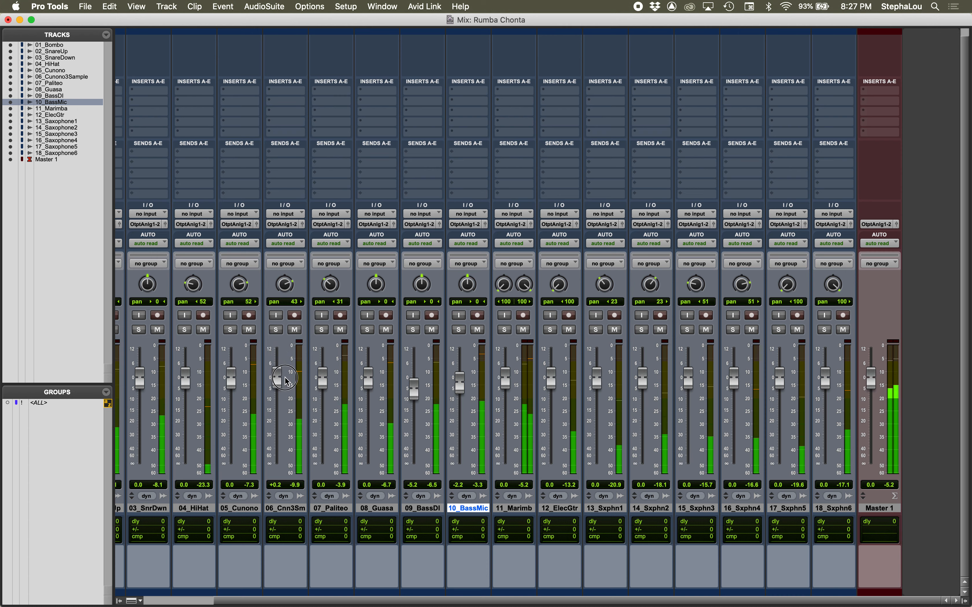
click(230, 329)
click(230, 330)
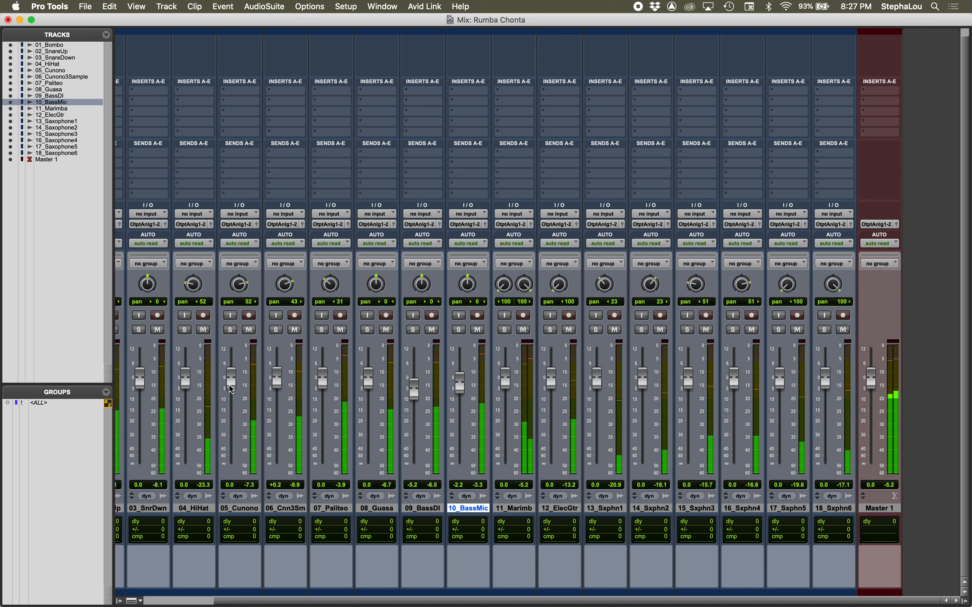
drag(230, 382, 230, 378)
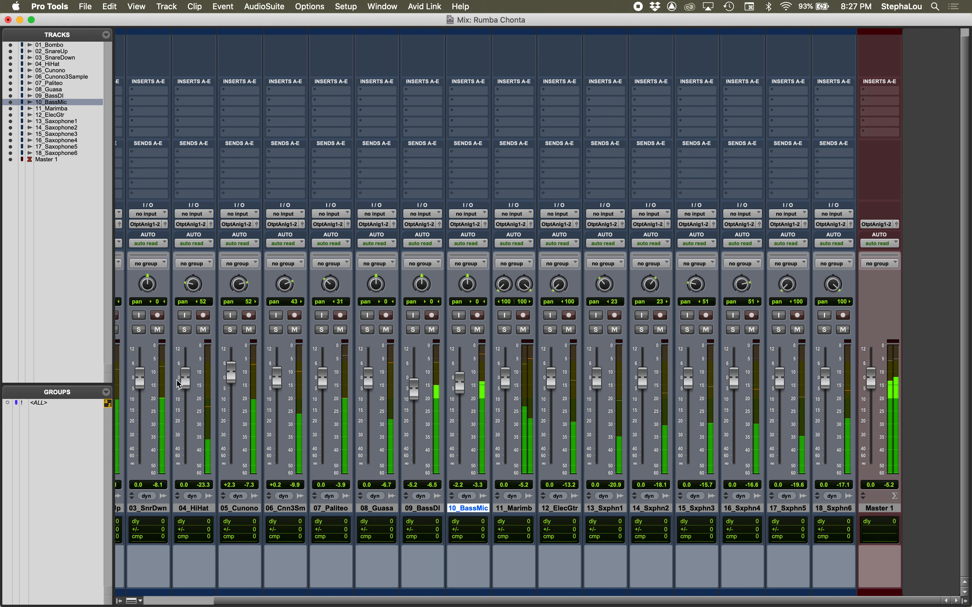
Step: Audition 04_HiHat soloed, return to the full mix, and stop playback
click(184, 329)
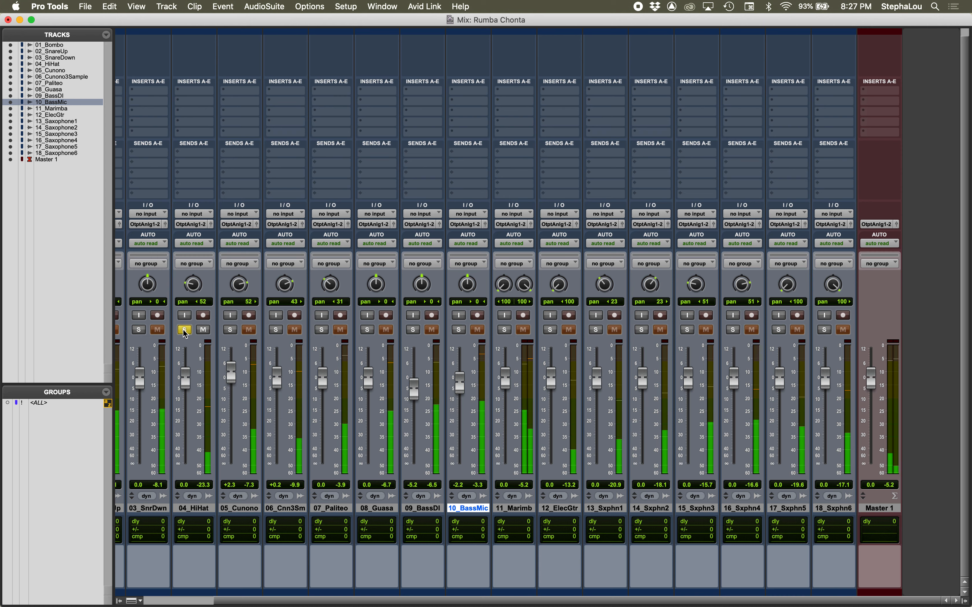
click(184, 330)
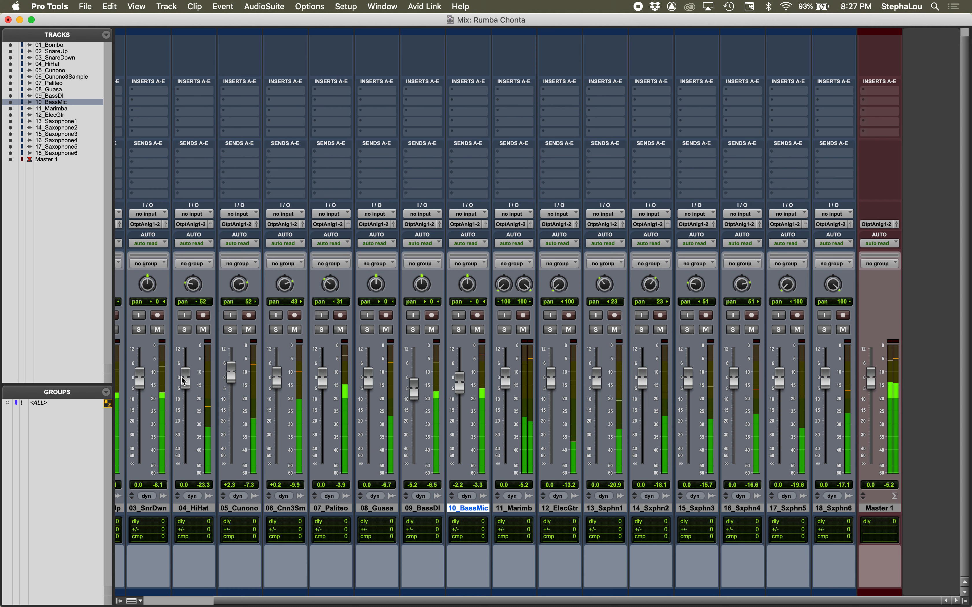
key(space)
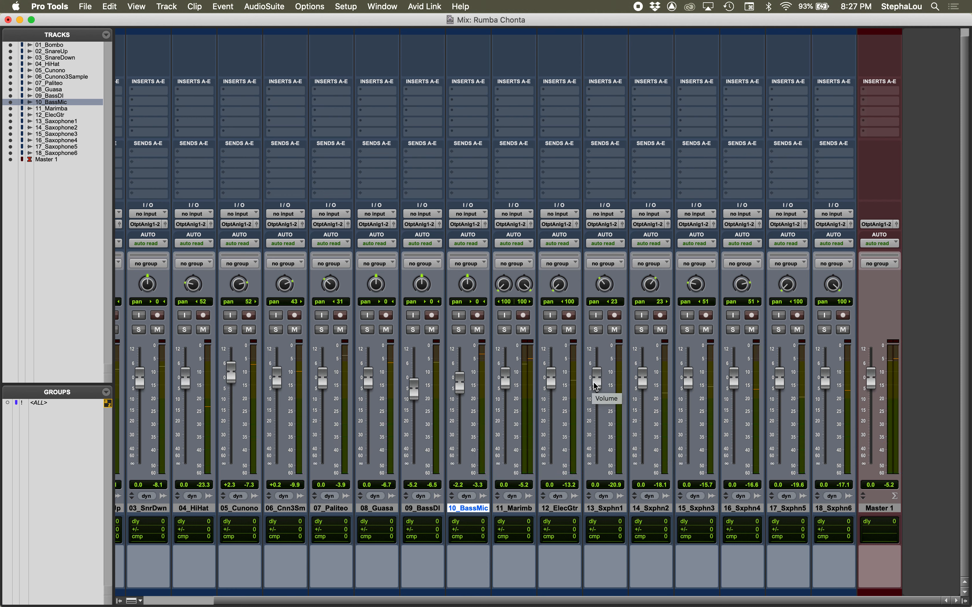
Step: Solo all six saxophone tracks for playback and select tracks 13_Saxophone1 through 18_Saxophone6
click(595, 330)
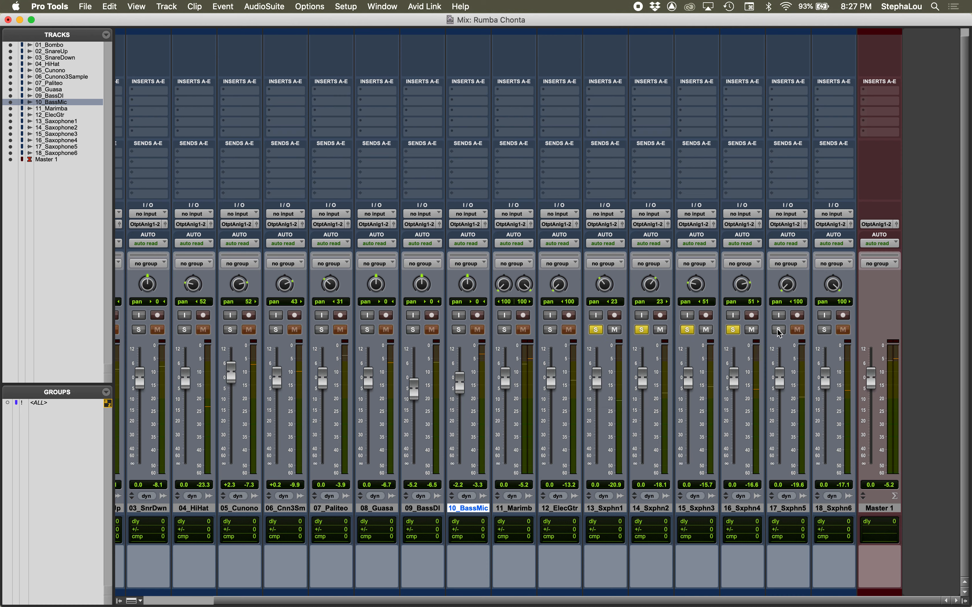
key(space)
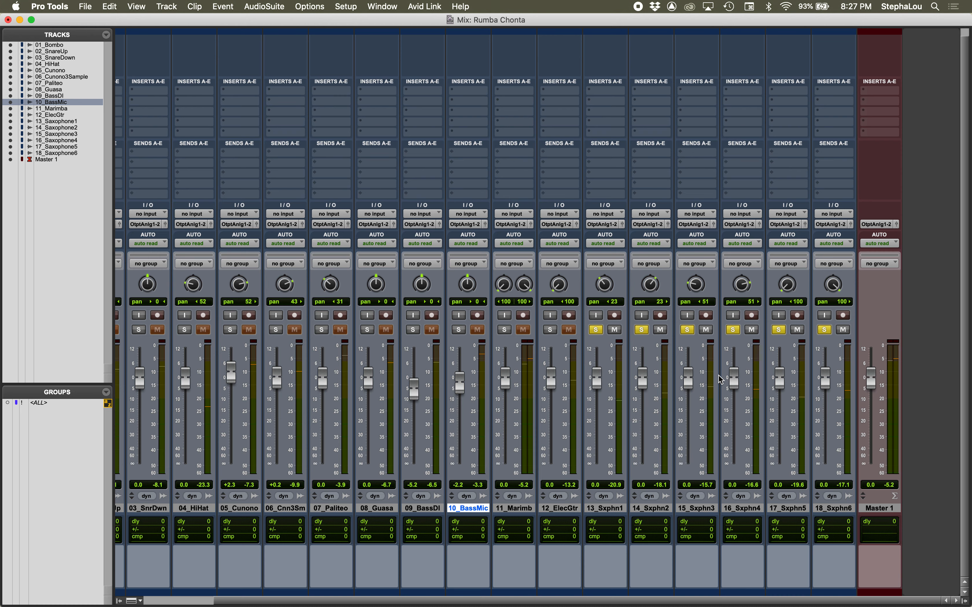
click(591, 508)
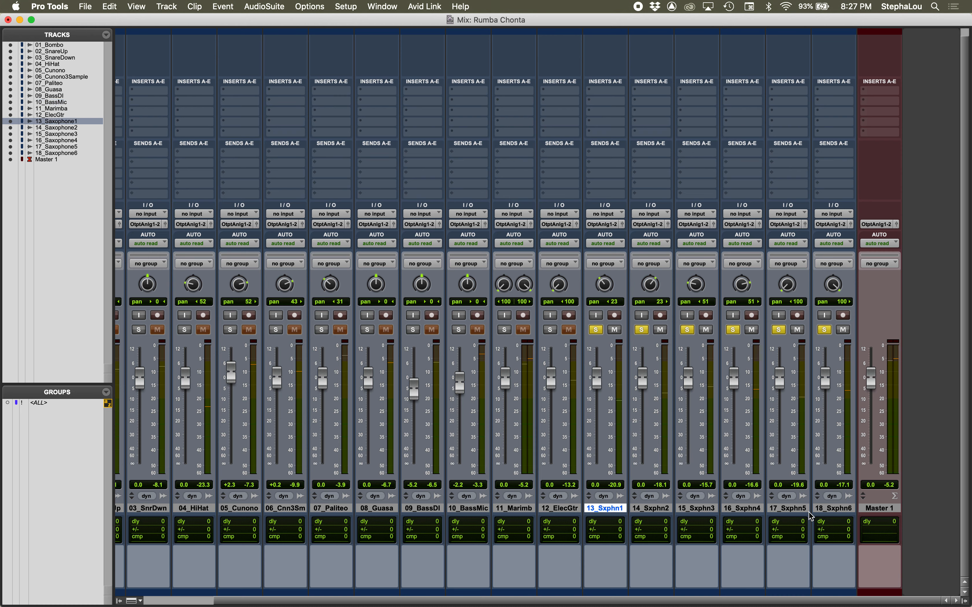
shift+click(829, 508)
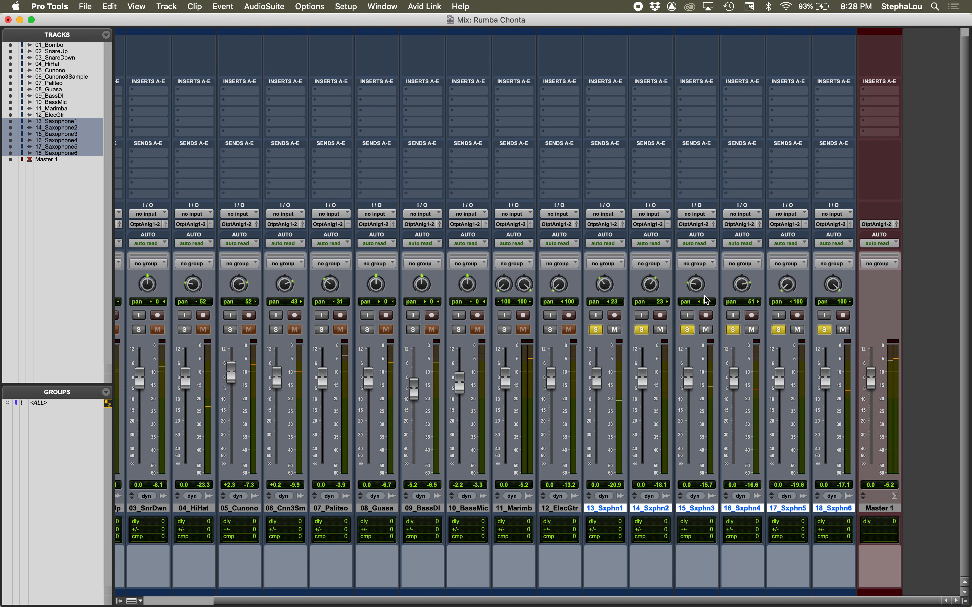
Step: Repan the soloed saxophones during playback: 13 to 2 left, 14 to 59 right, 15 to 19 left, 16 to 70 right, and 17 to 32 left
drag(695, 290, 745, 276)
drag(652, 288, 609, 277)
drag(785, 286, 785, 255)
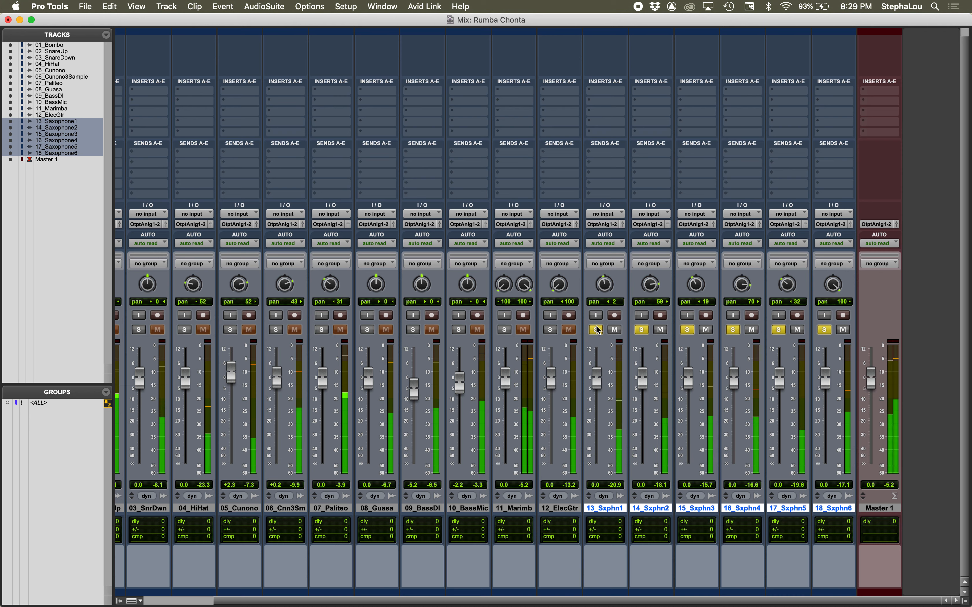
key(space)
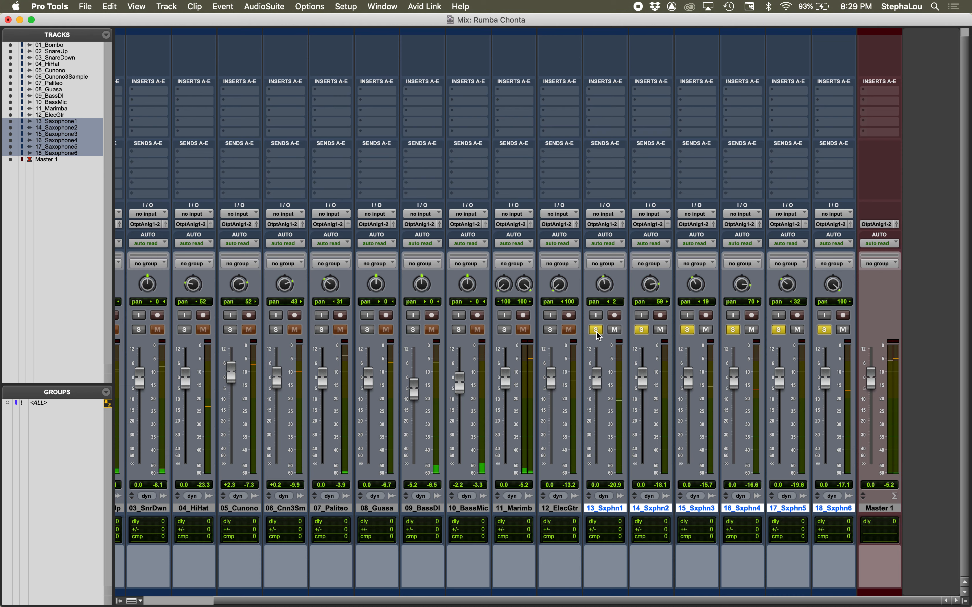
Step: Remove the solos from all six saxophones and play back the full mix to check the new panning
click(597, 331)
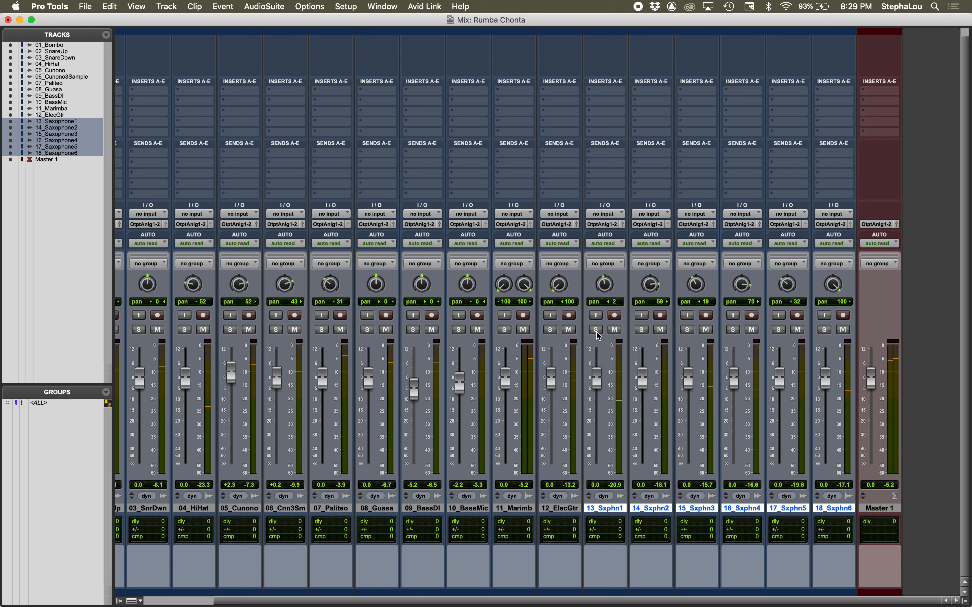
key(space)
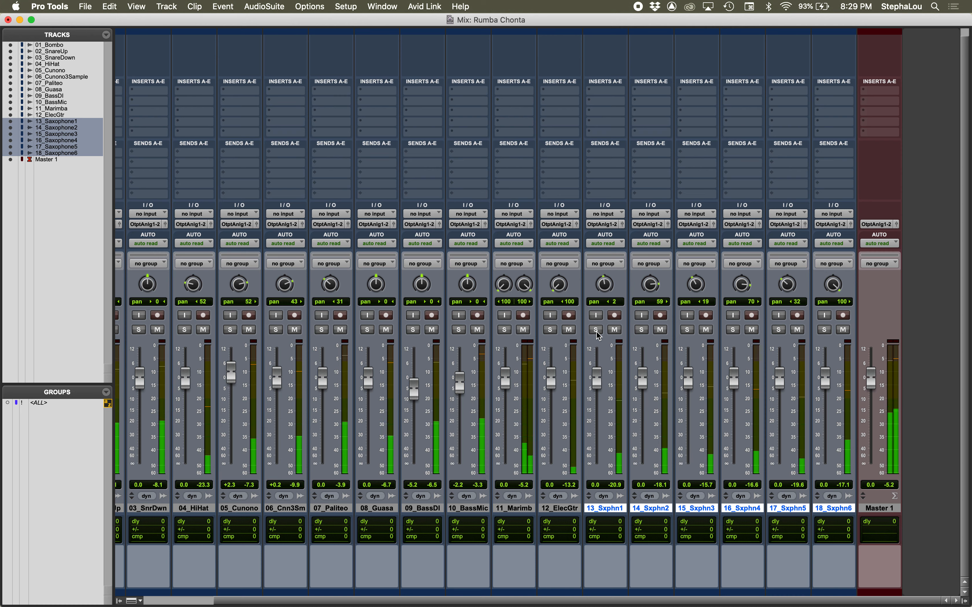
key(space)
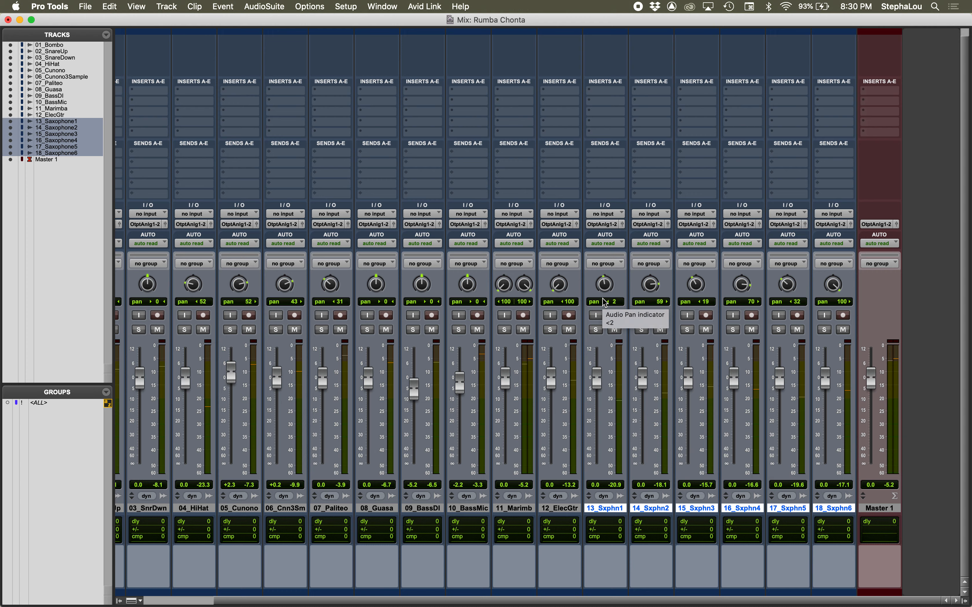
Step: Review the channel strips from 01_Bombo onward, switch to the Edit window, and select the whole 12_ElecGtr clip
scroll(754, 313, left, 5)
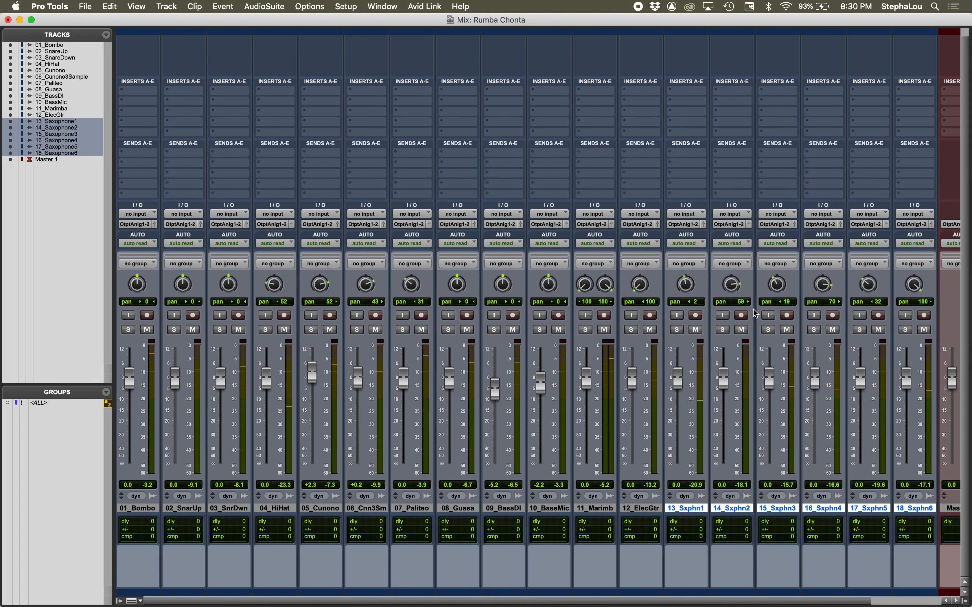
key(super+equal)
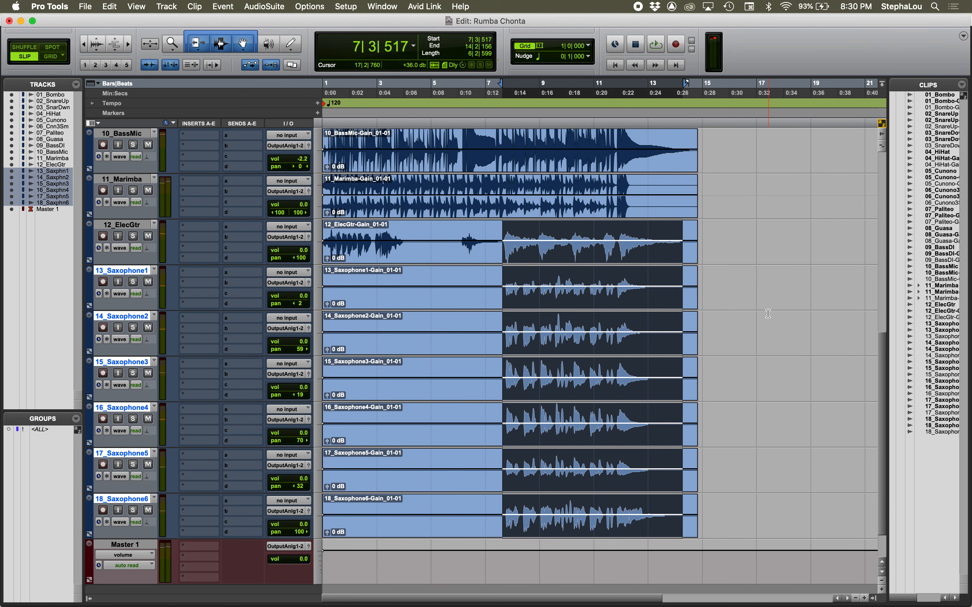
click(468, 260)
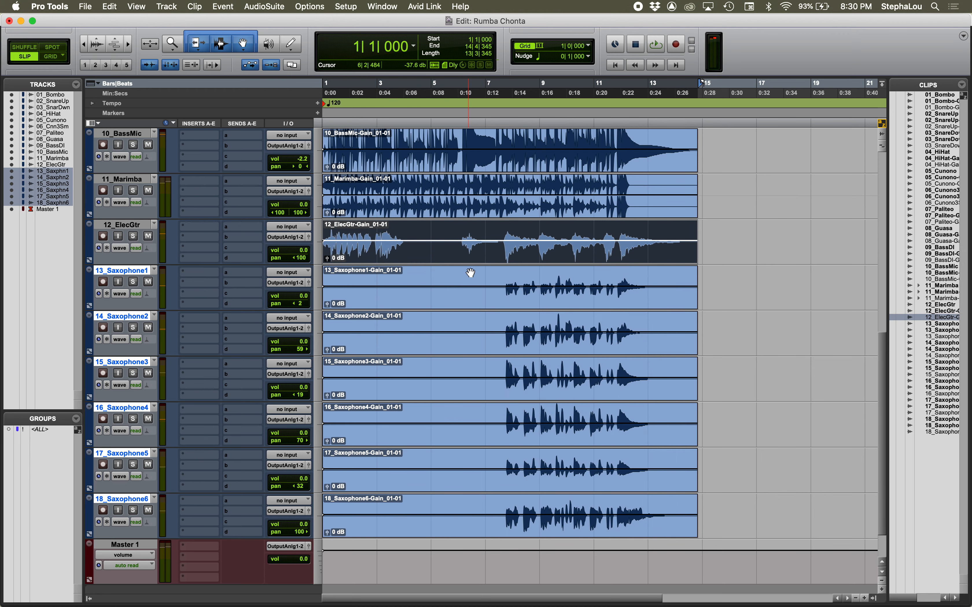